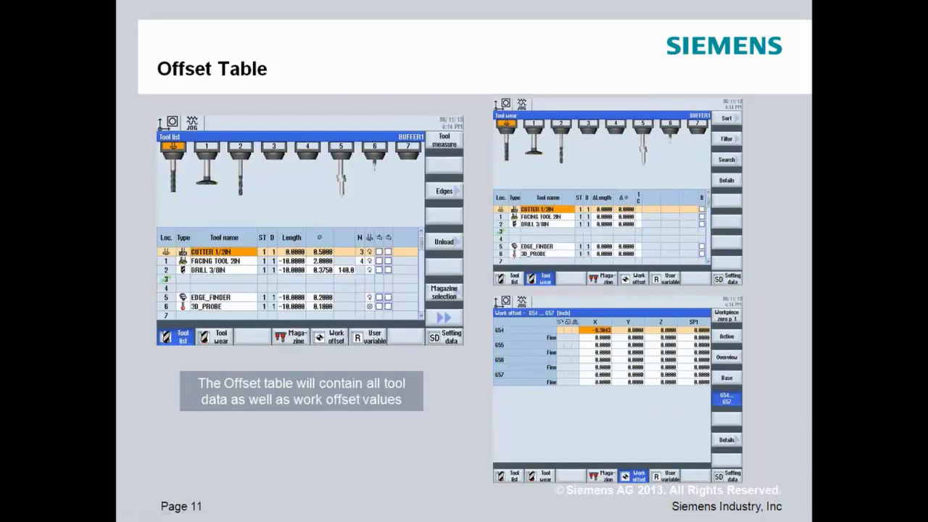
# Switch from the webinar slides to SinuTrain and leave the spindle and feed overrides at 100%.
pyautogui.press('Right')
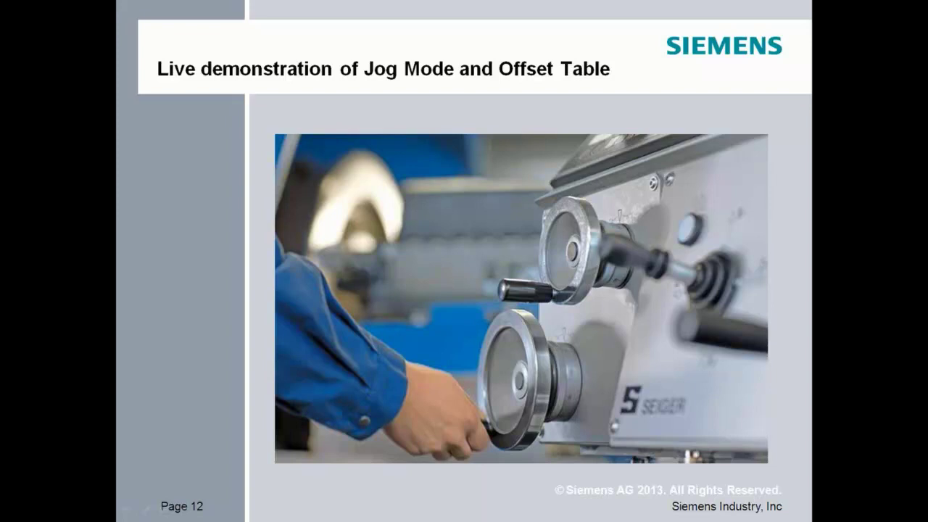
pyautogui.hotkey('alt', 'Tab')
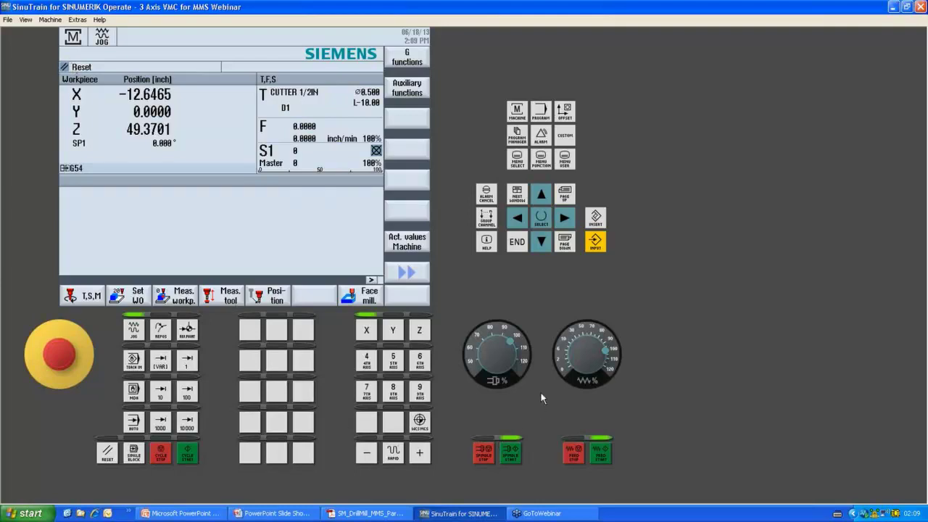
pyautogui.moveTo(511, 349)
pyautogui.mouseDown()
pyautogui.moveTo(481, 356)
pyautogui.moveTo(515, 347)
pyautogui.mouseUp()
pyautogui.moveTo(609, 358); pyautogui.dragTo(605, 353)
# Make X the active axis and jog it back and forth in both directions, stopping at about X -22.14 inches.
pyautogui.click(392, 334)
pyautogui.click(429, 335)
pyautogui.click(367, 337)
pyautogui.click(369, 461)
pyautogui.click(420, 455)
pyautogui.click(369, 458)
pyautogui.click(369, 456)
pyautogui.click(419, 452)
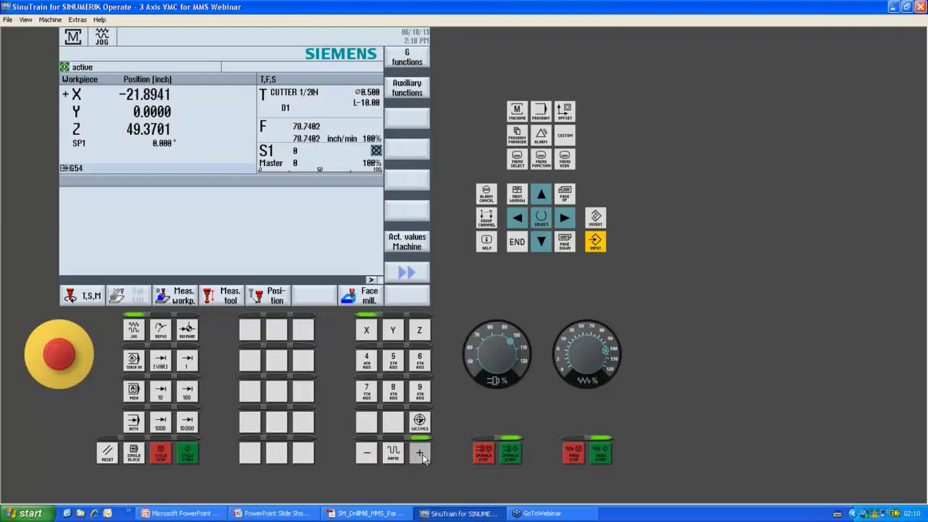
pyautogui.click(367, 454)
pyautogui.click(419, 453)
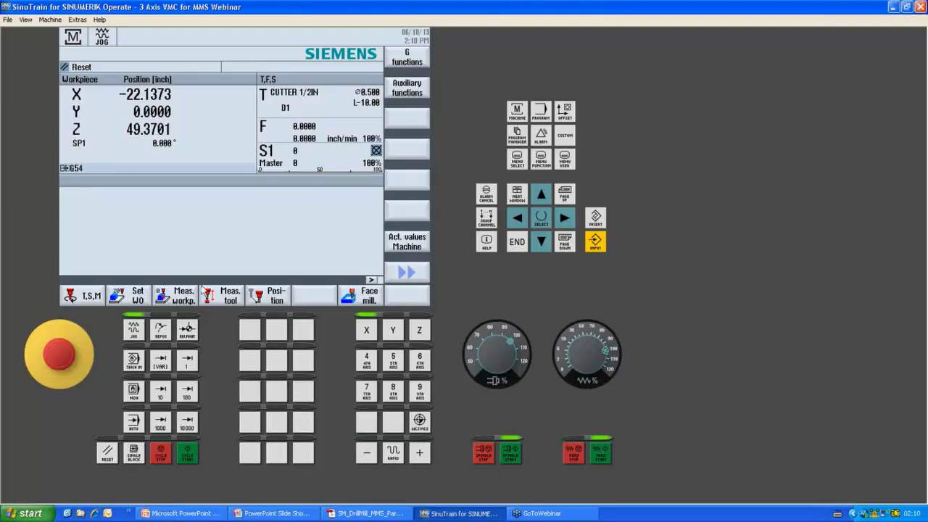
# Open the T,S,M function, look over the spindle speed and spindle M function fields, and make the tool field active.
pyautogui.click(89, 297)
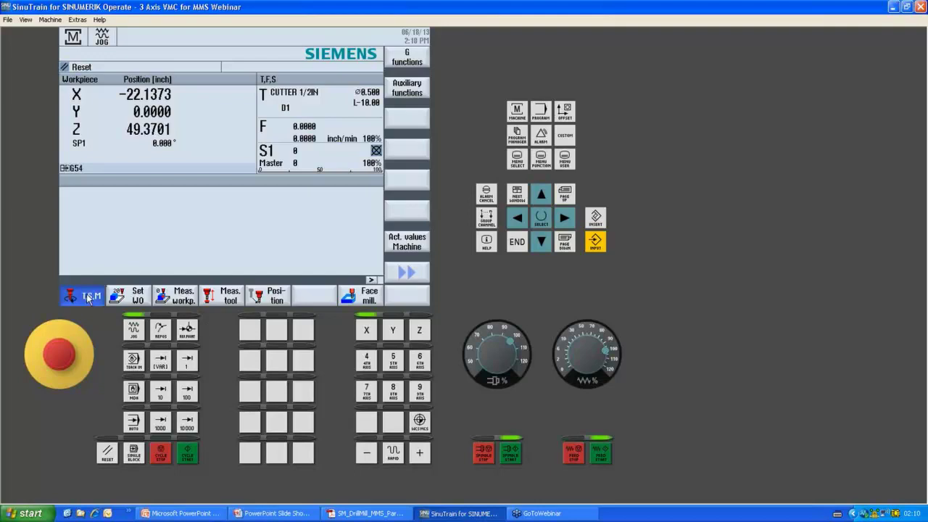
pyautogui.click(90, 298)
pyautogui.click(89, 297)
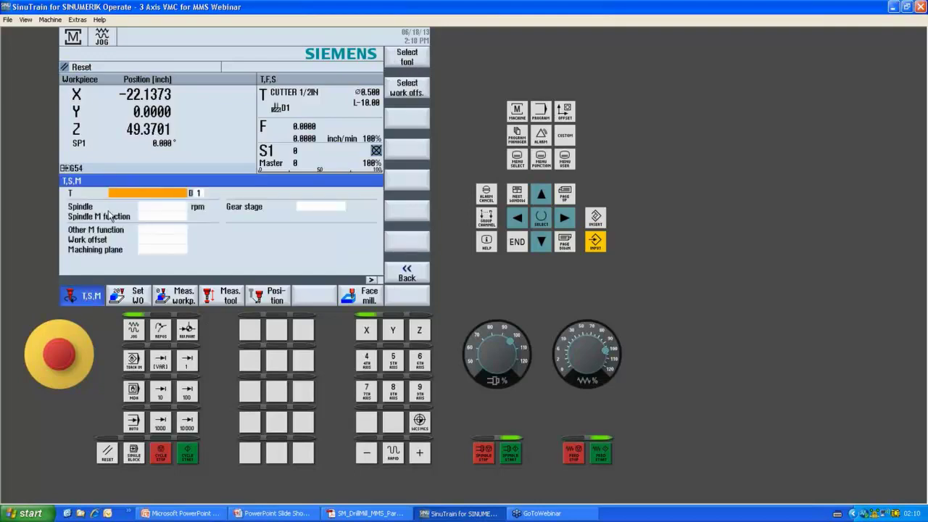
pyautogui.click(159, 206)
pyautogui.click(162, 214)
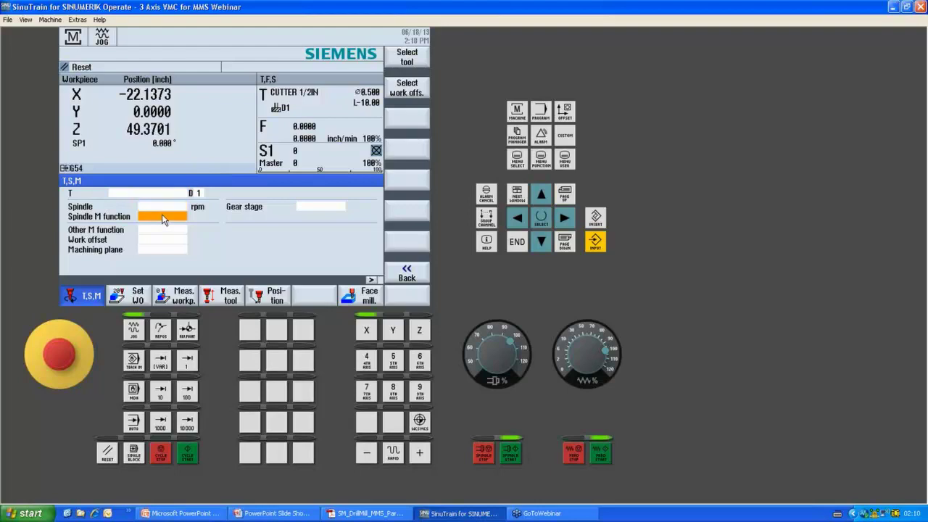
pyautogui.click(161, 193)
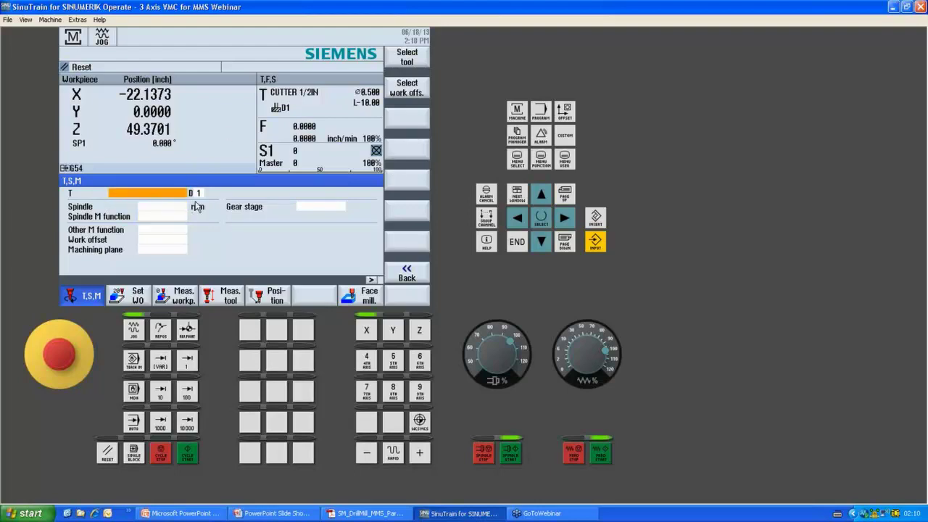
# Choose EDGE_FINDER at location 5 of the tool list and run the tool change into the spindle.
pyautogui.click(417, 61)
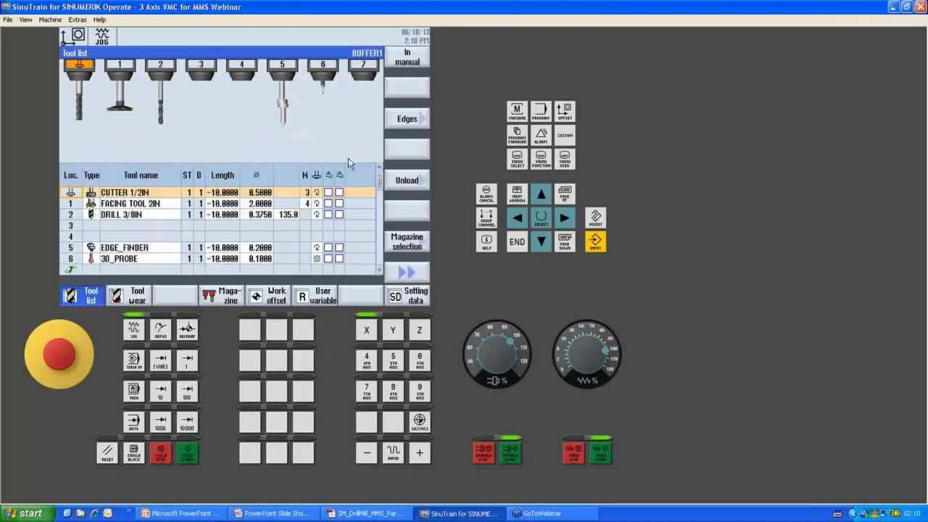
pyautogui.click(378, 270)
pyautogui.click(378, 271)
pyautogui.click(378, 270)
pyautogui.click(378, 271)
pyautogui.click(378, 271)
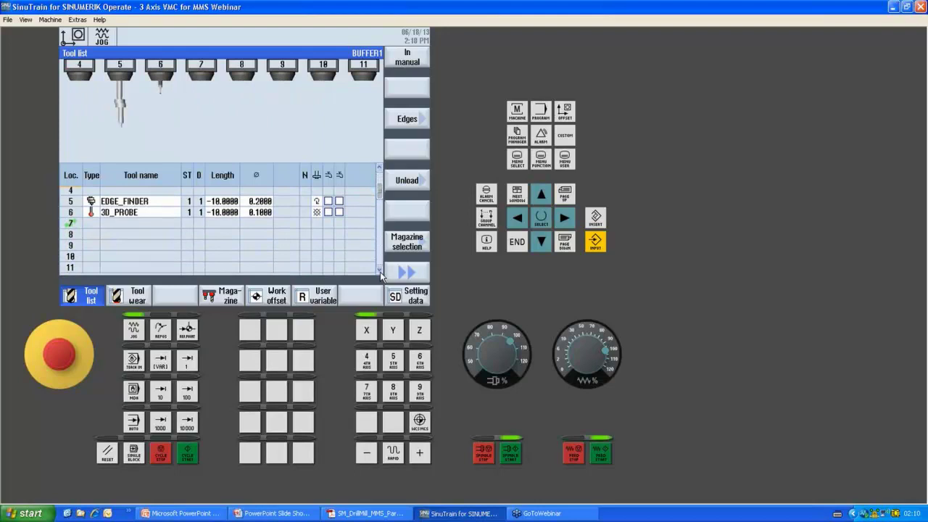
pyautogui.click(121, 203)
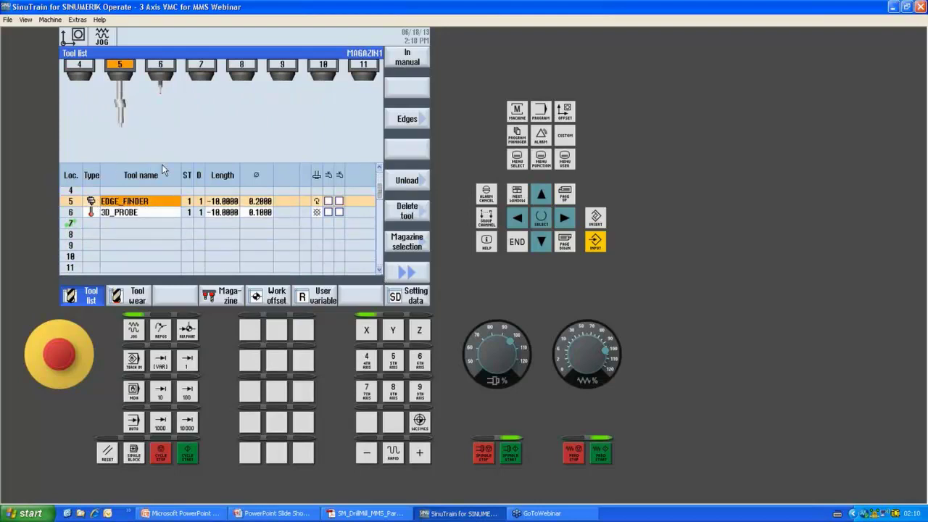
pyautogui.click(410, 58)
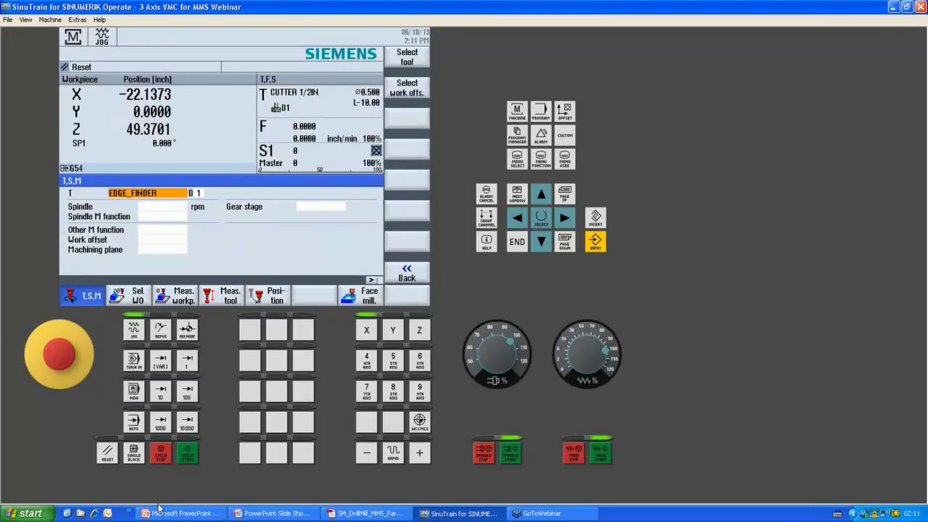
pyautogui.click(186, 453)
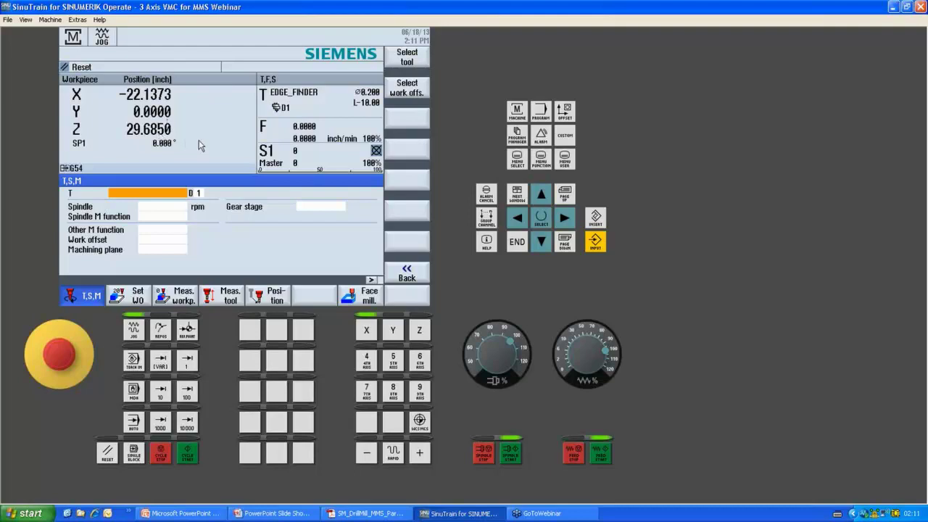
# Set the spindle speed to 1000 rpm with clockwise rotation, start it, and keep the spindle override at 100%.
pyautogui.click(168, 209)
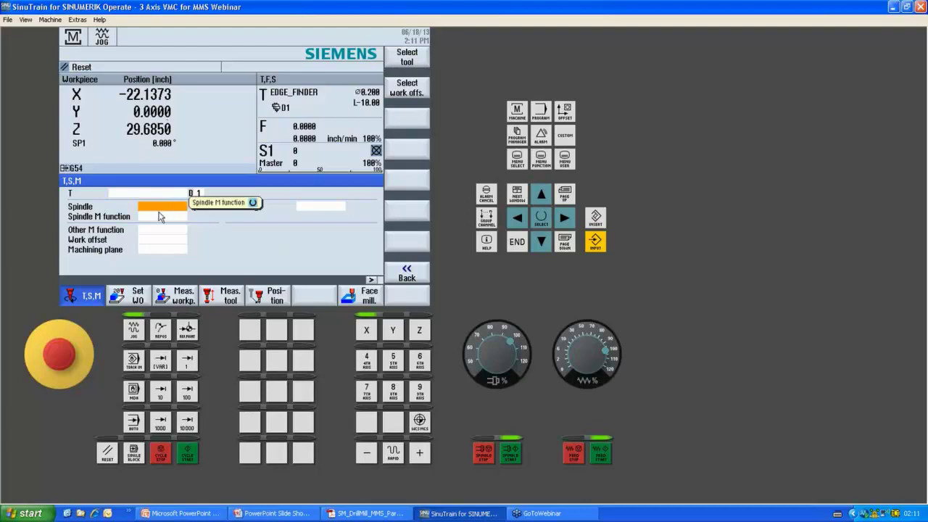
pyautogui.write('1000')
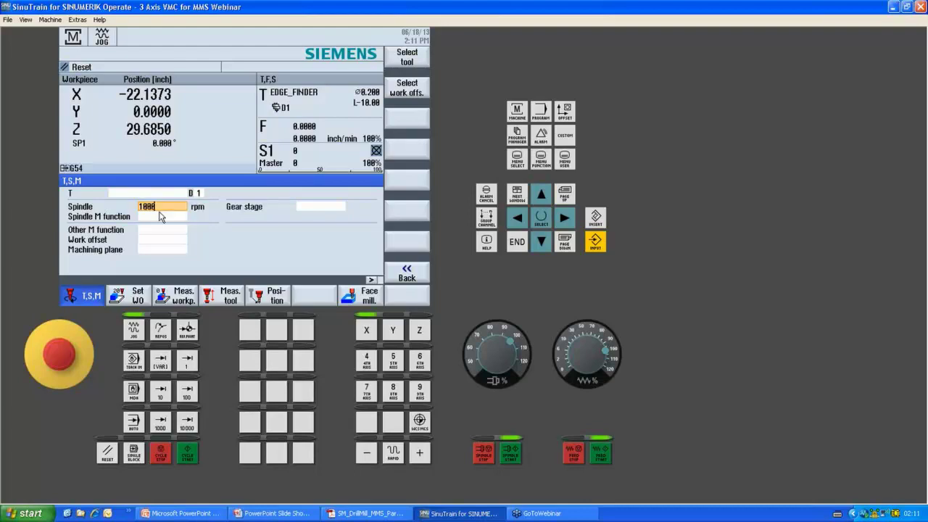
pyautogui.press('Return')
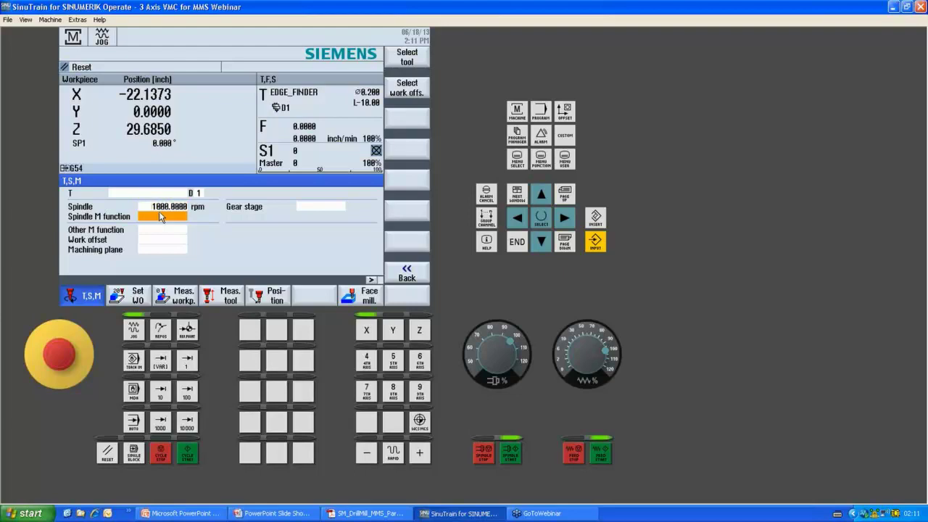
pyautogui.click(545, 221)
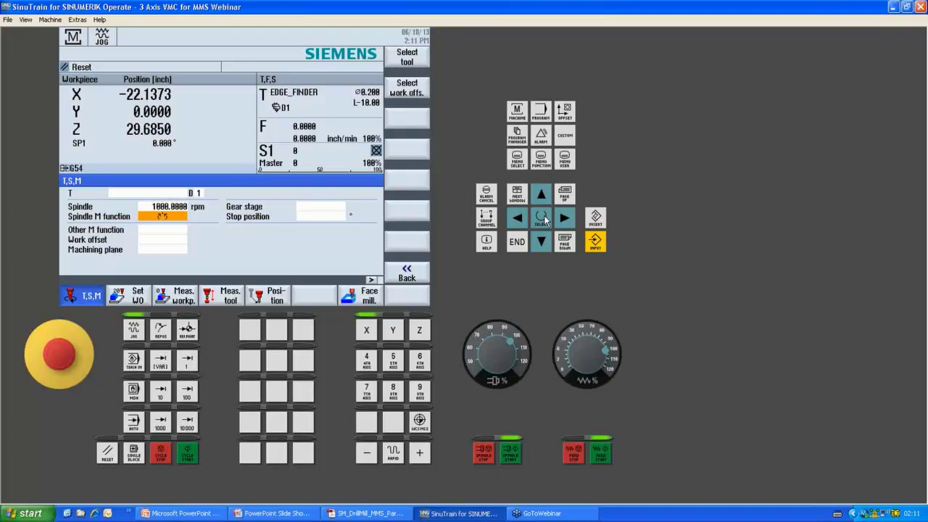
pyautogui.click(546, 220)
pyautogui.click(541, 218)
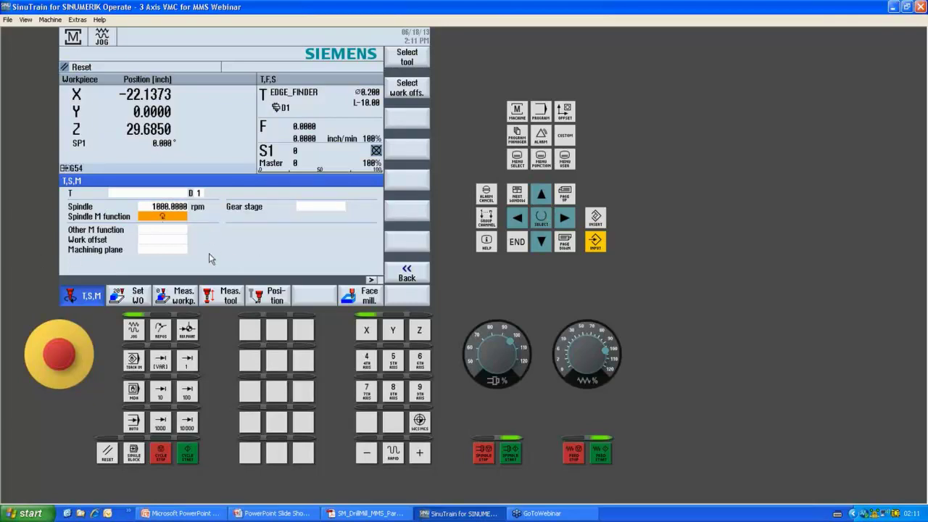
pyautogui.click(186, 454)
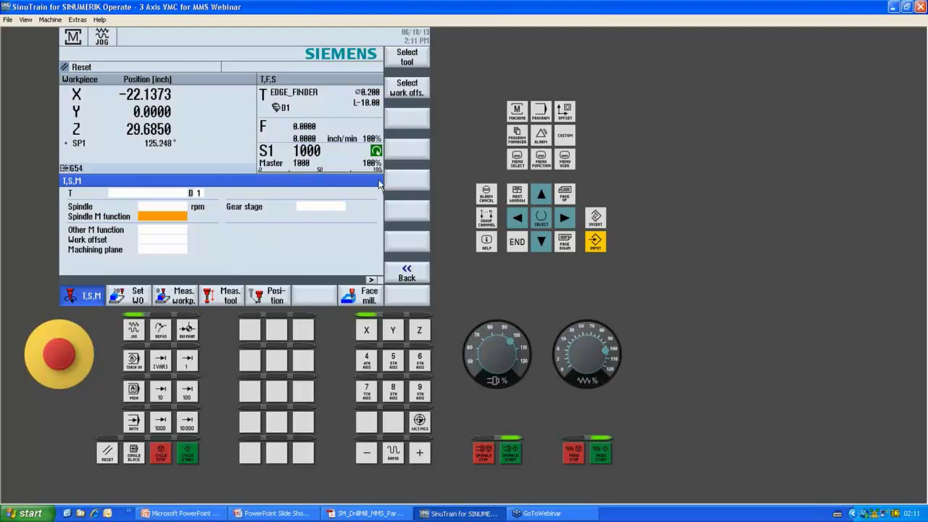
pyautogui.moveTo(512, 347)
pyautogui.mouseDown()
pyautogui.moveTo(495, 338)
pyautogui.moveTo(475, 349)
pyautogui.moveTo(512, 341)
pyautogui.moveTo(521, 366)
pyautogui.moveTo(502, 330)
pyautogui.moveTo(519, 352)
pyautogui.moveTo(510, 348)
pyautogui.mouseUp()
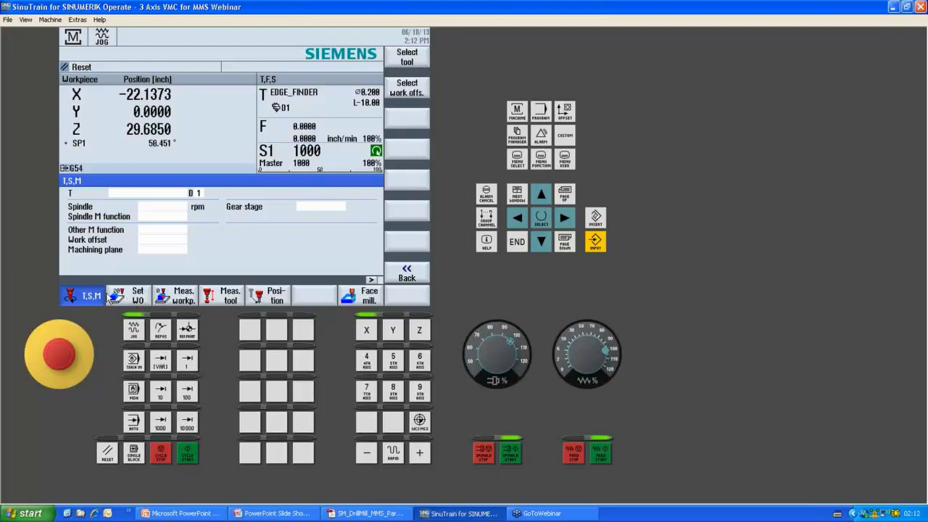
# Zero the X axis at its current position in work offset G54, and jog Y to about -5.77 inches and zero it too.
pyautogui.click(133, 299)
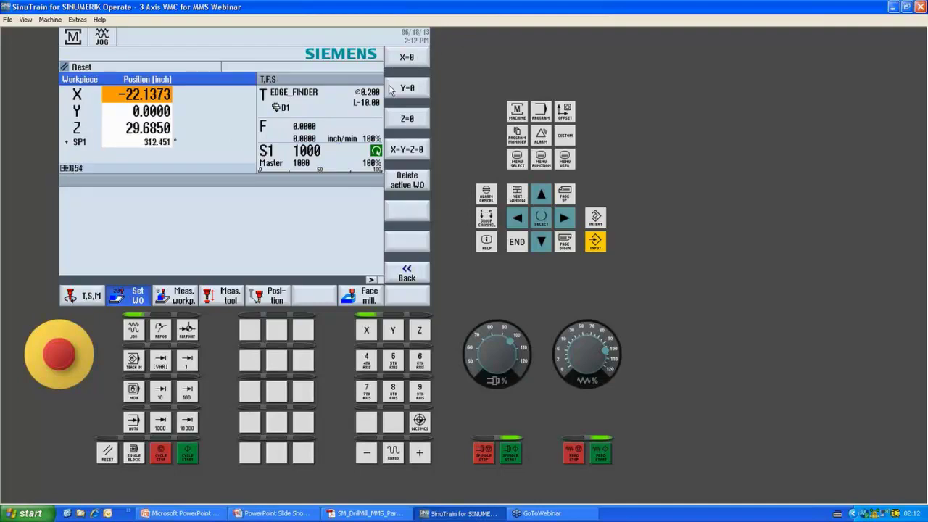
pyautogui.click(413, 61)
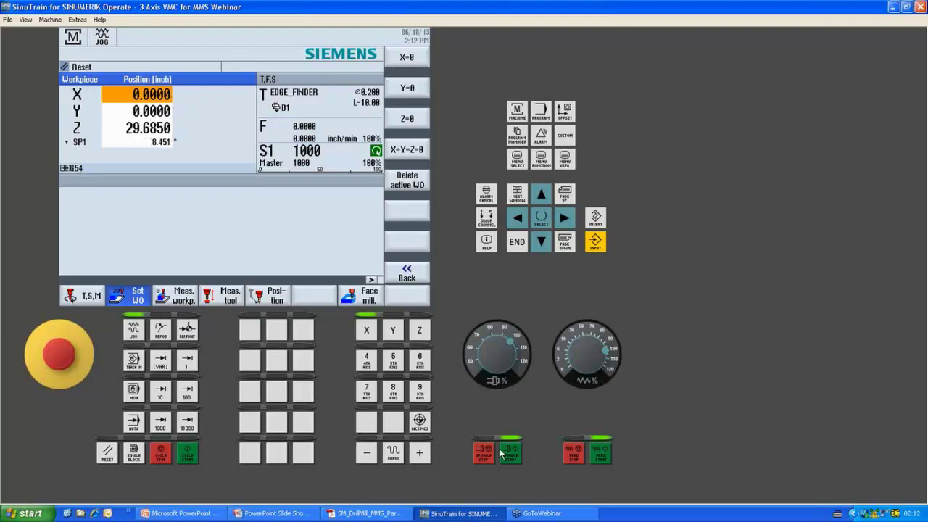
pyautogui.click(393, 330)
pyautogui.click(366, 452)
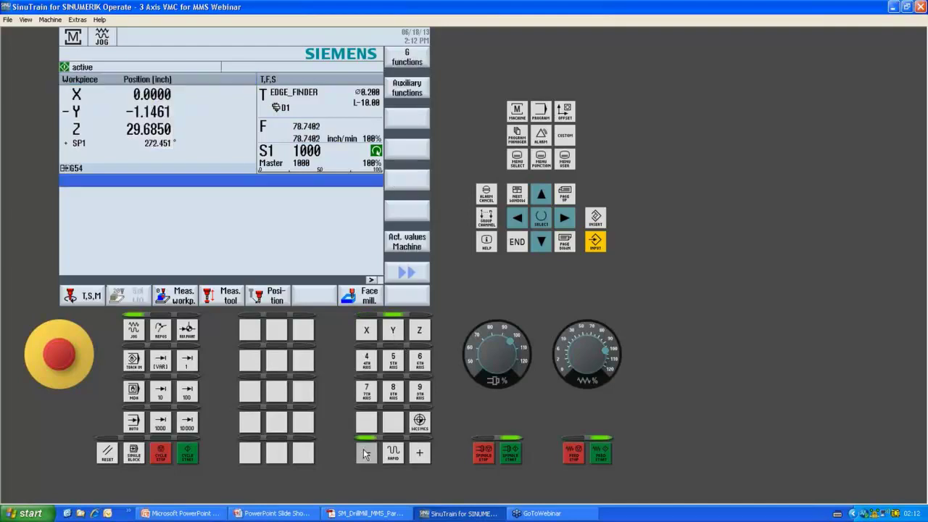
pyautogui.click(421, 457)
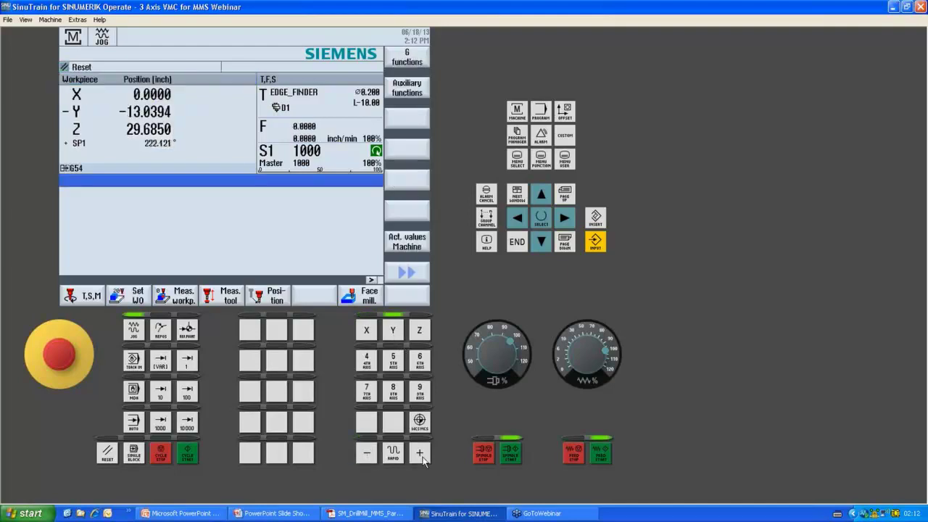
pyautogui.click(124, 307)
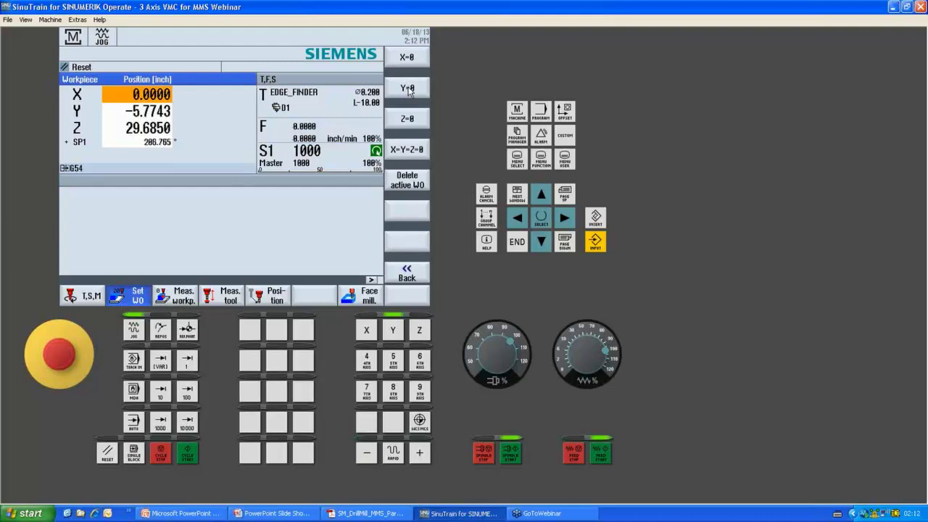
pyautogui.click(407, 88)
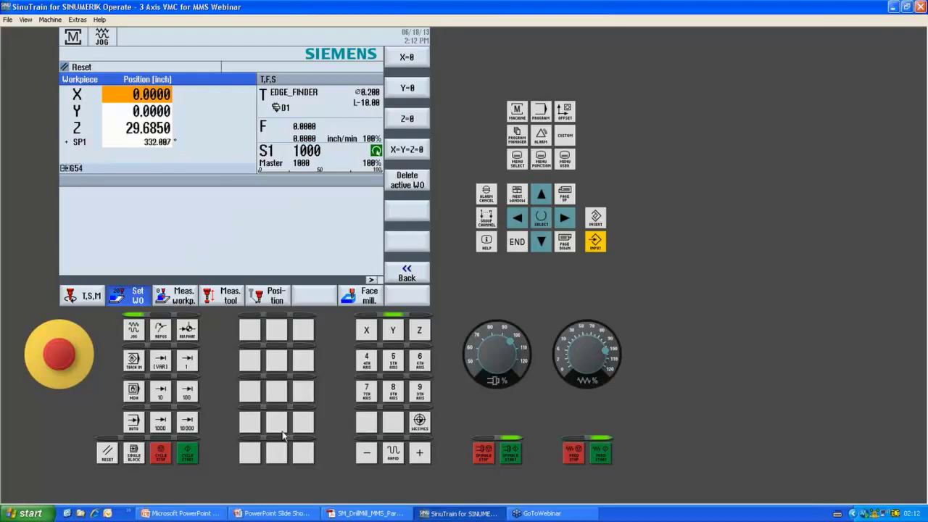
# Check the part drawing in Adobe Reader, return to SinuTrain, and view the workpiece edge measurement screen.
pyautogui.click(357, 514)
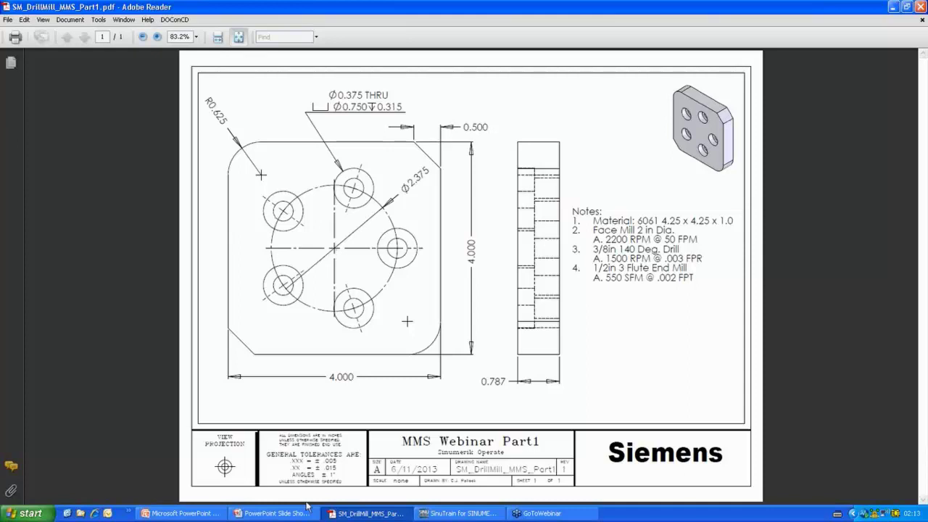
pyautogui.click(456, 513)
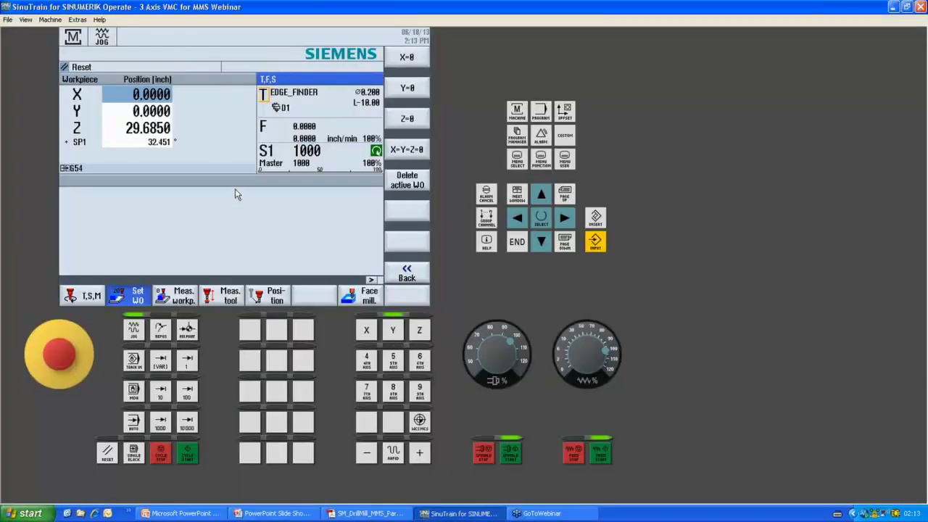
pyautogui.click(182, 296)
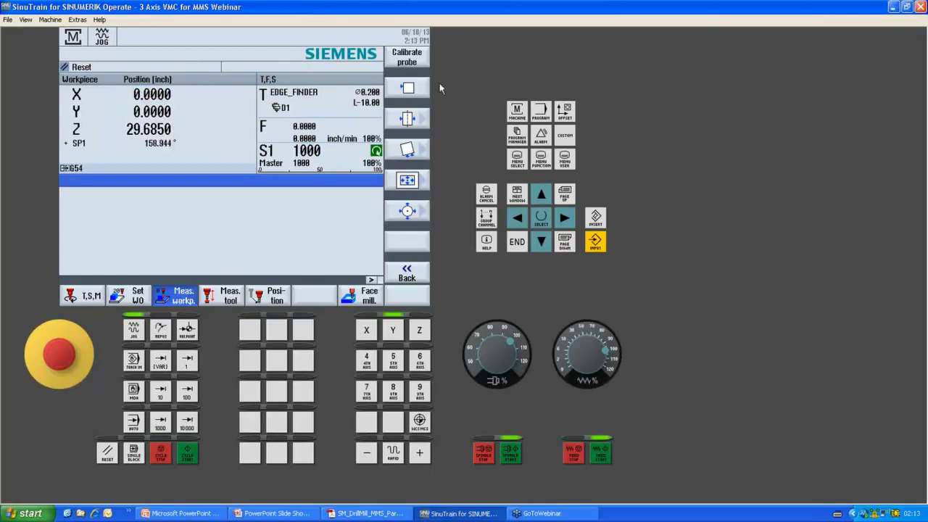
pyautogui.click(410, 88)
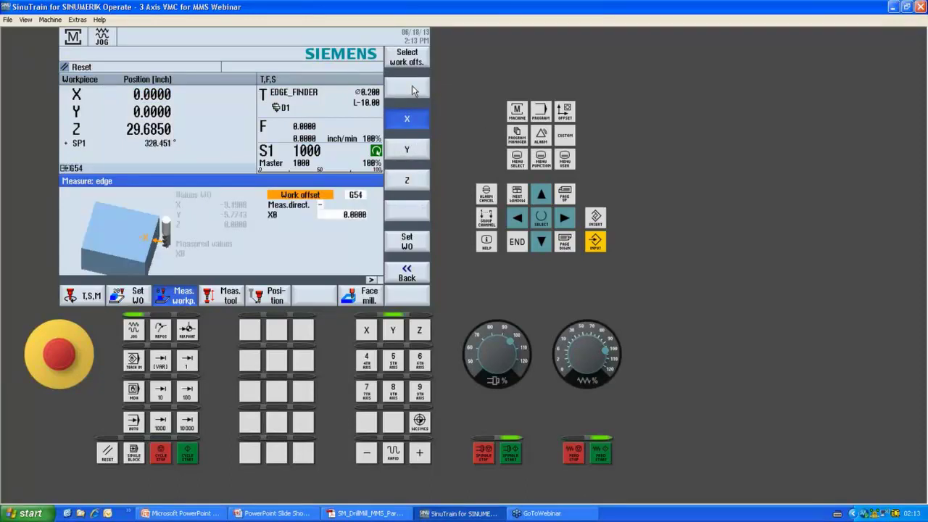
pyautogui.click(414, 279)
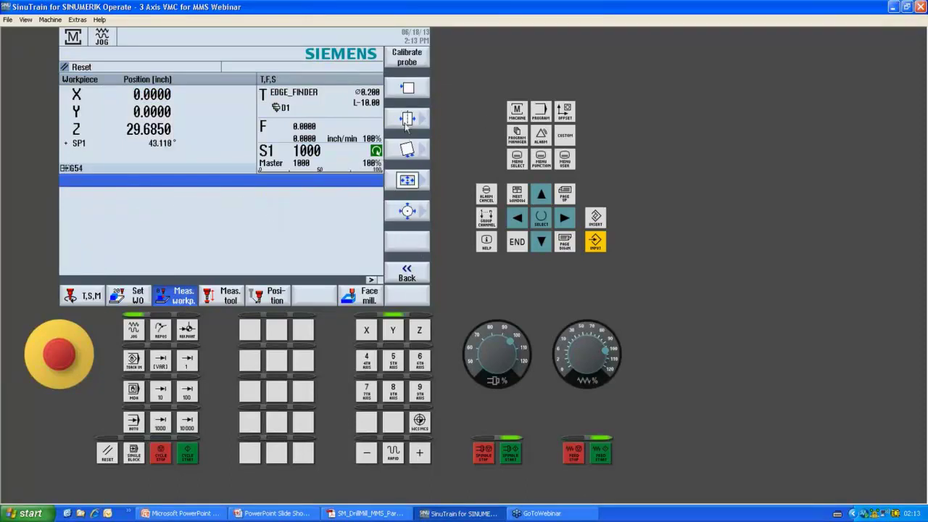
# Start a spacing 2 edges measurement for G54, jog X to about -0.105 inch, and save that position as P1.
pyautogui.click(407, 121)
pyautogui.click(407, 124)
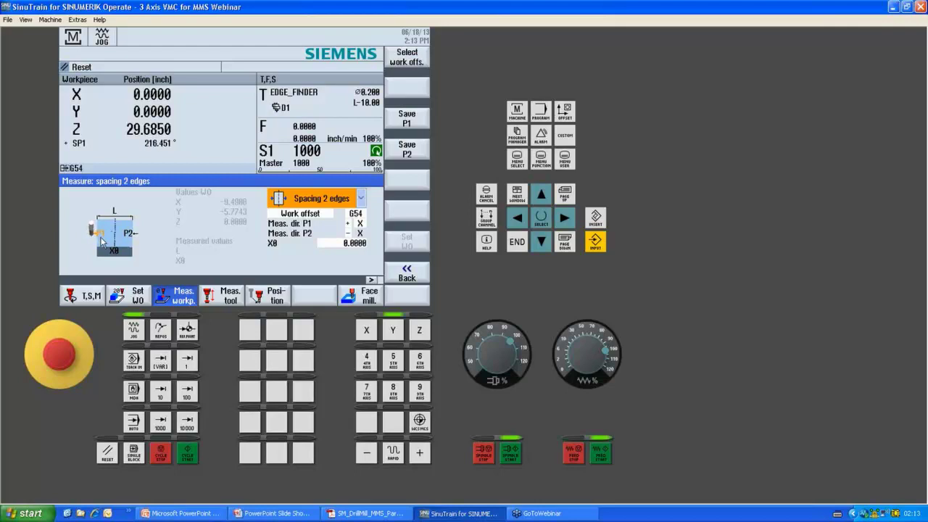
pyautogui.click(366, 331)
pyautogui.click(422, 452)
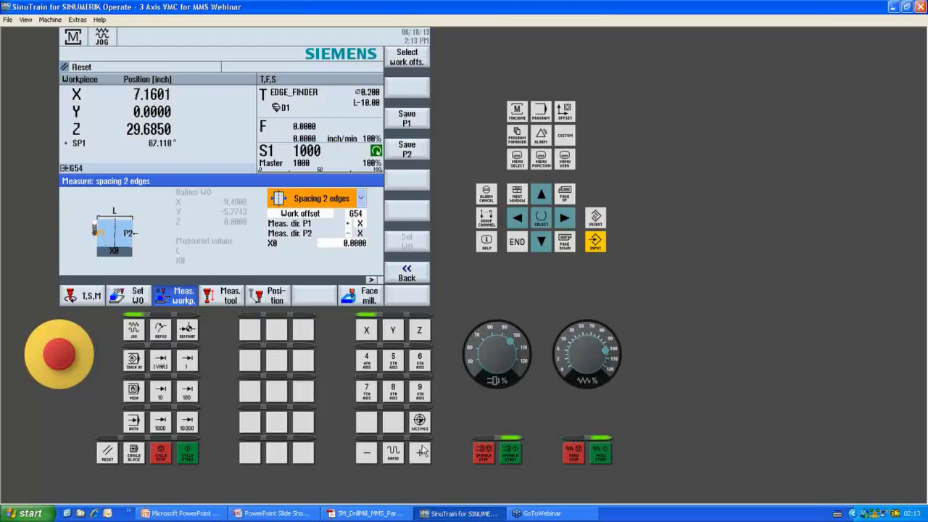
pyautogui.click(368, 457)
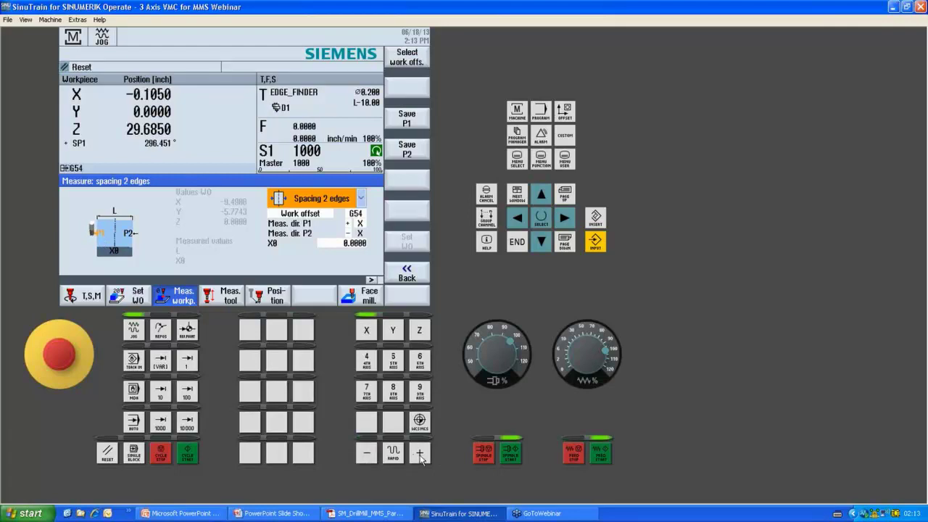
pyautogui.click(406, 118)
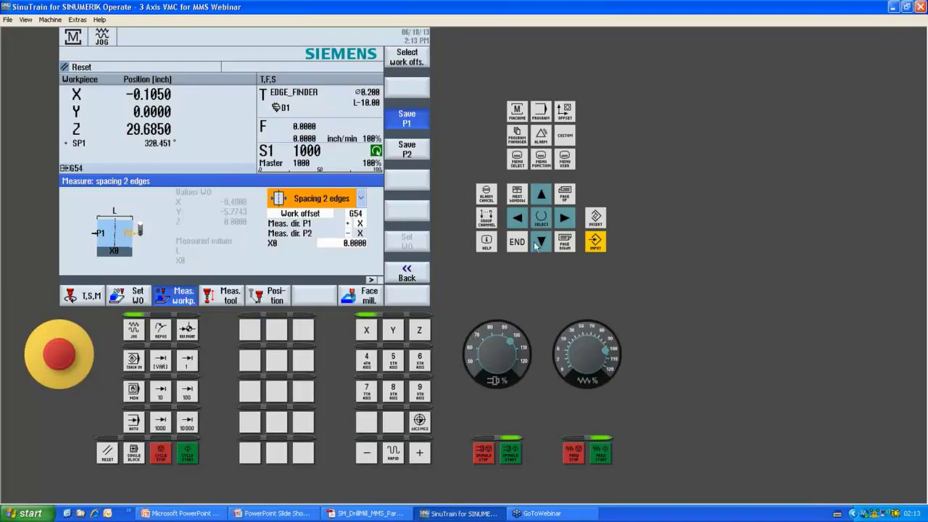
# Retract Z to about 42.05 inches and jog X in the positive direction to about 14.32 inches.
pyautogui.click(419, 330)
pyautogui.click(417, 454)
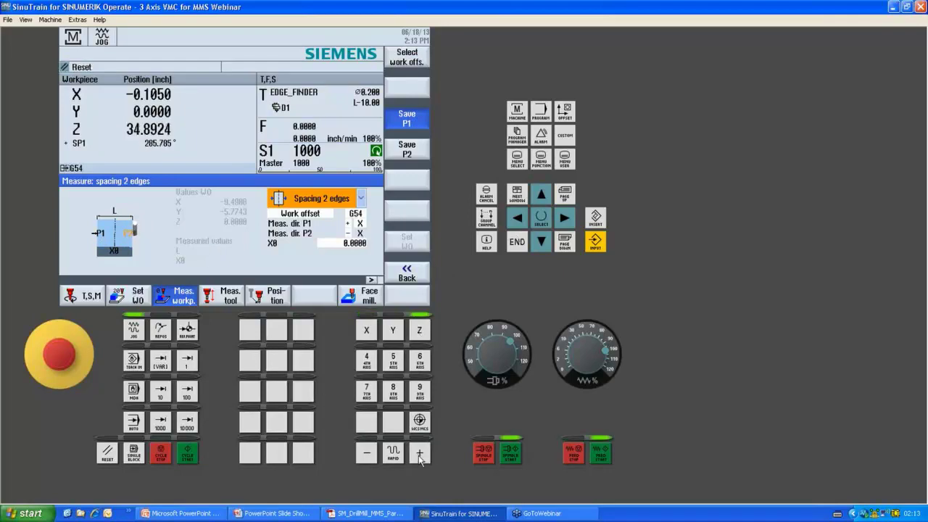
pyautogui.click(366, 329)
pyautogui.click(419, 452)
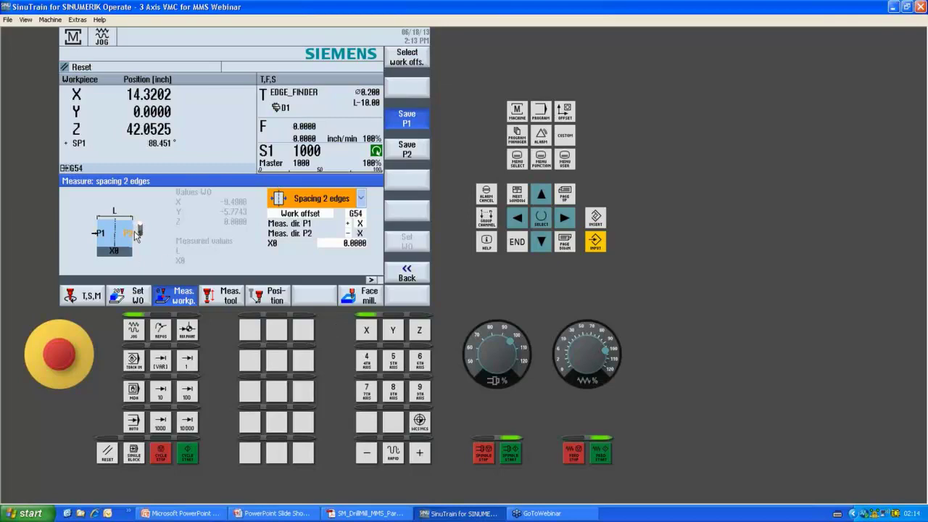
# Save the current X position as P2 and set work offset G54 from the measurement with X0 at 0.0000.
pyautogui.click(416, 154)
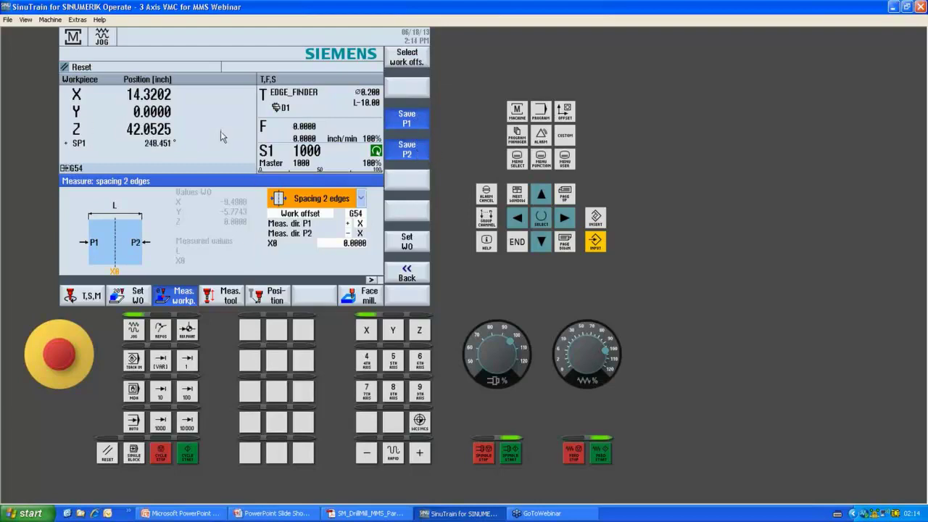
pyautogui.click(354, 243)
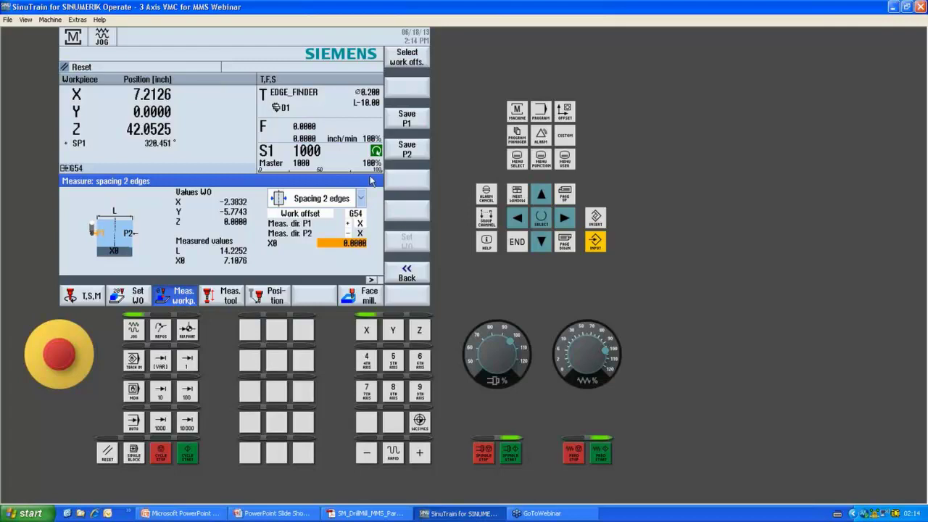
# Examine the rectangular pocket, 1 hole and rectangular corner measurement variants, return to spacing 2 edges, and leave the measurement.
pyautogui.click(361, 198)
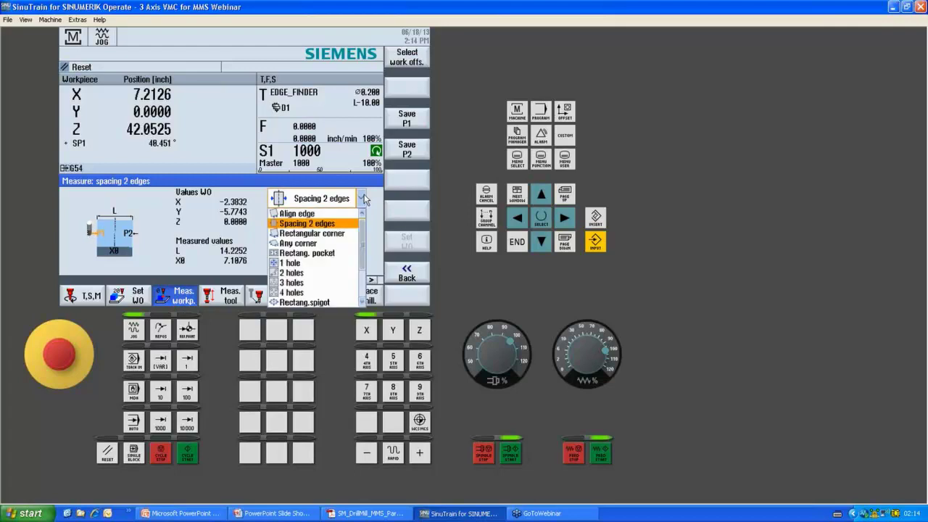
pyautogui.click(306, 253)
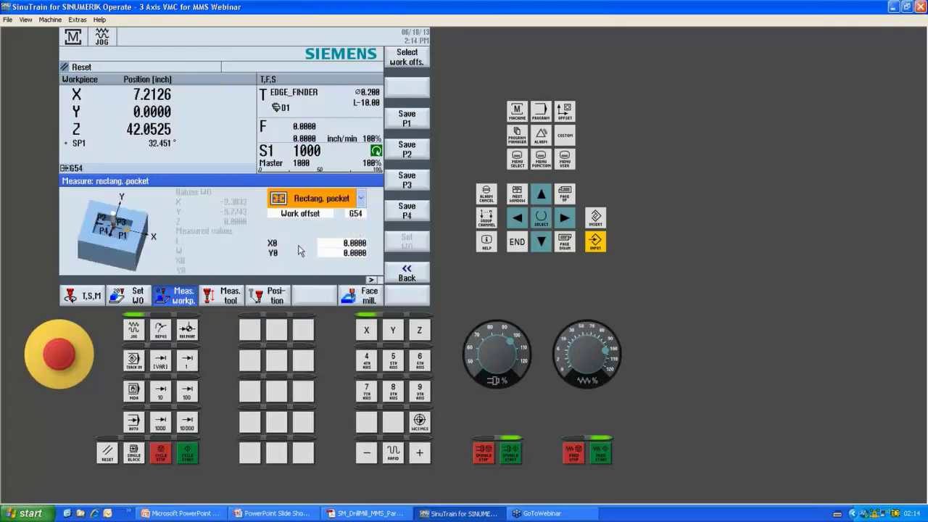
pyautogui.click(360, 199)
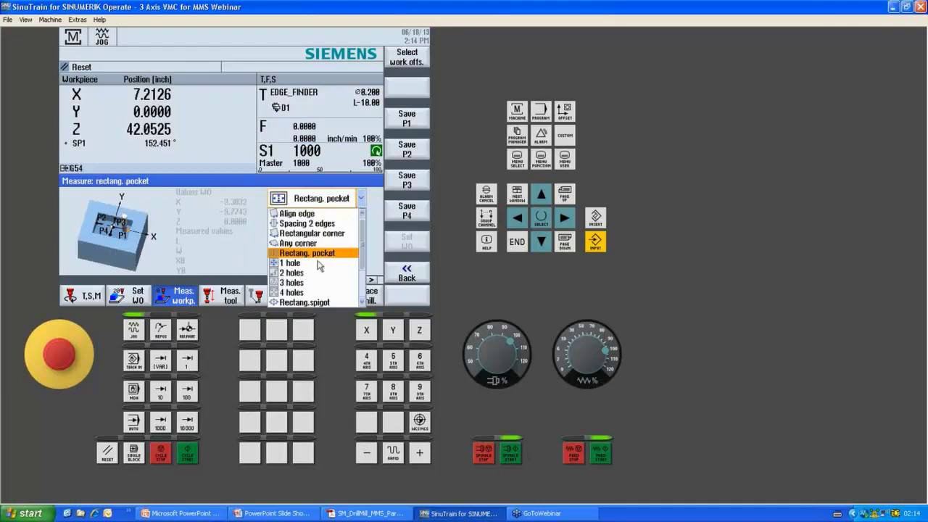
pyautogui.click(313, 265)
pyautogui.click(361, 198)
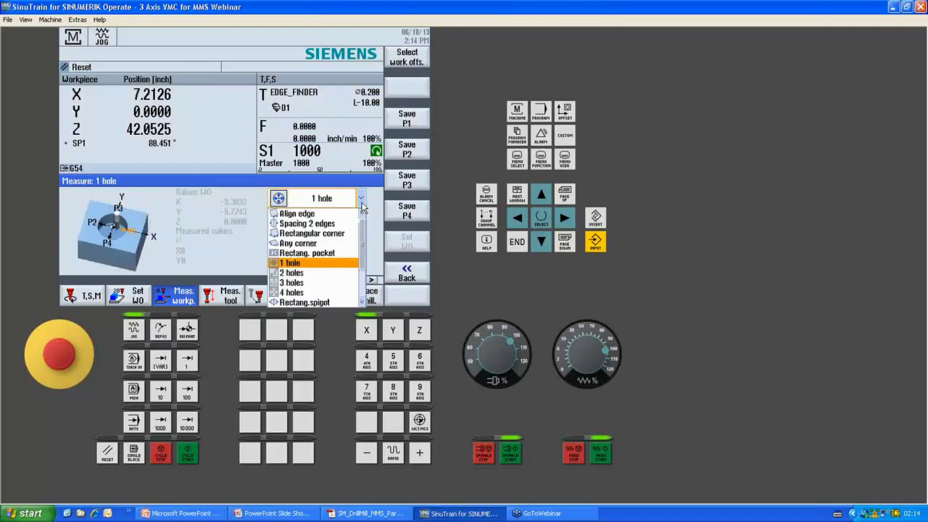
pyautogui.click(307, 234)
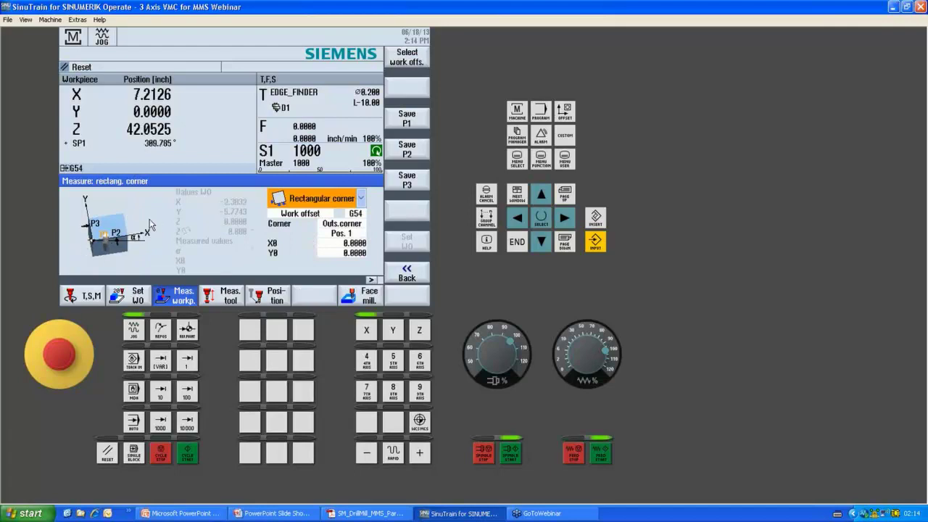
pyautogui.click(361, 202)
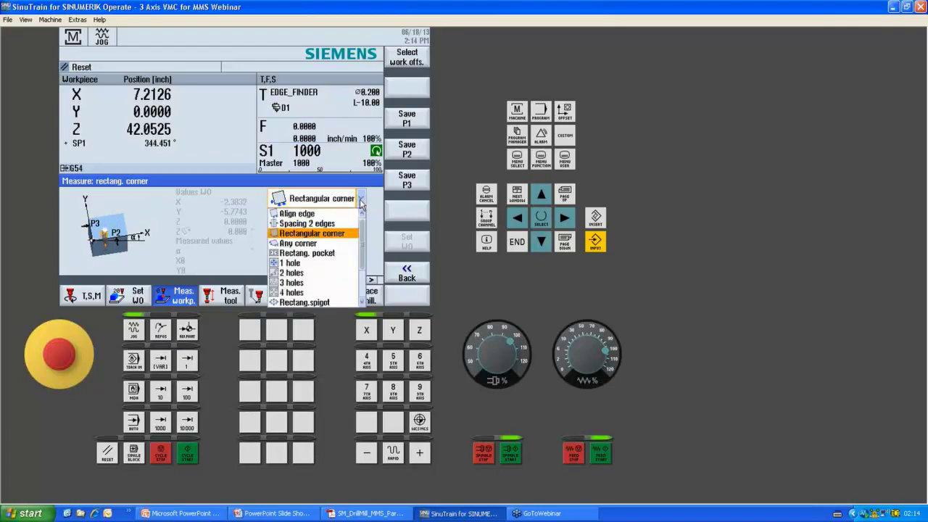
pyautogui.click(317, 226)
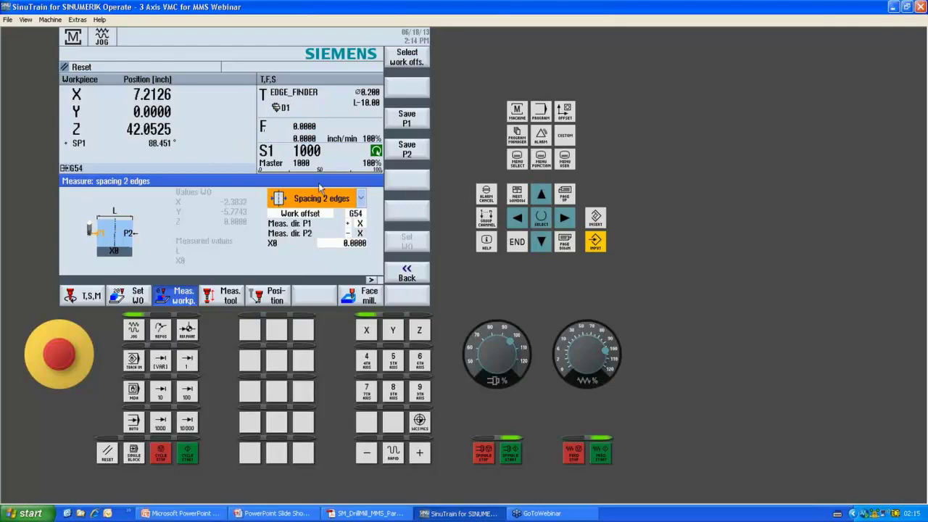
pyautogui.click(415, 280)
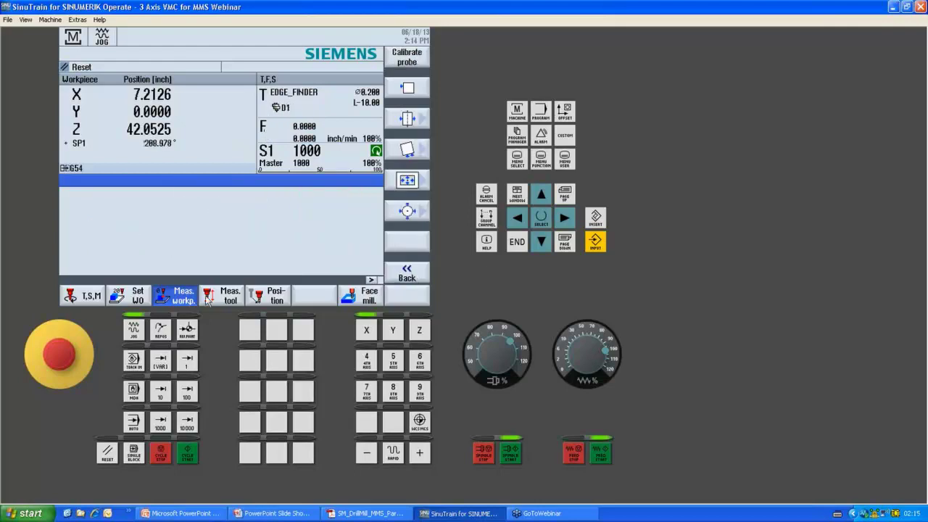
# Select 3D_PROBE from the tool list and load it into the spindle.
pyautogui.click(83, 299)
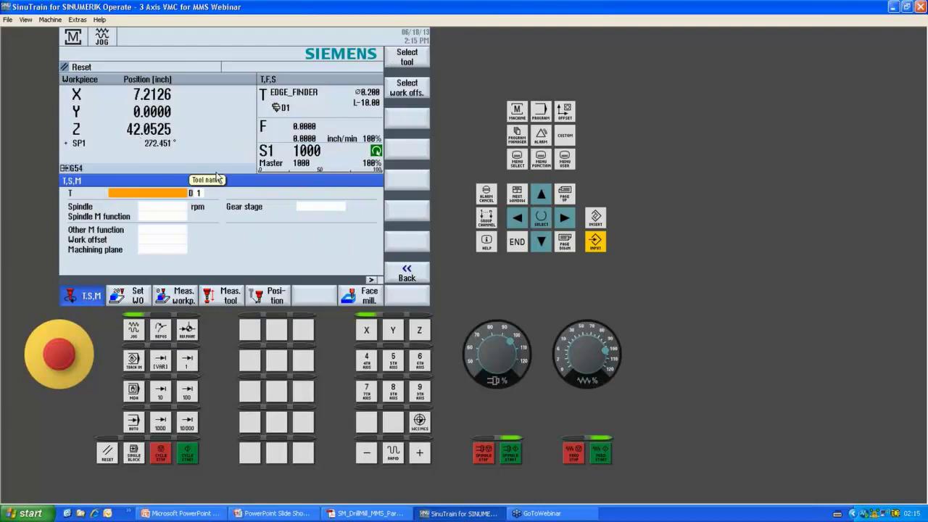
pyautogui.click(408, 60)
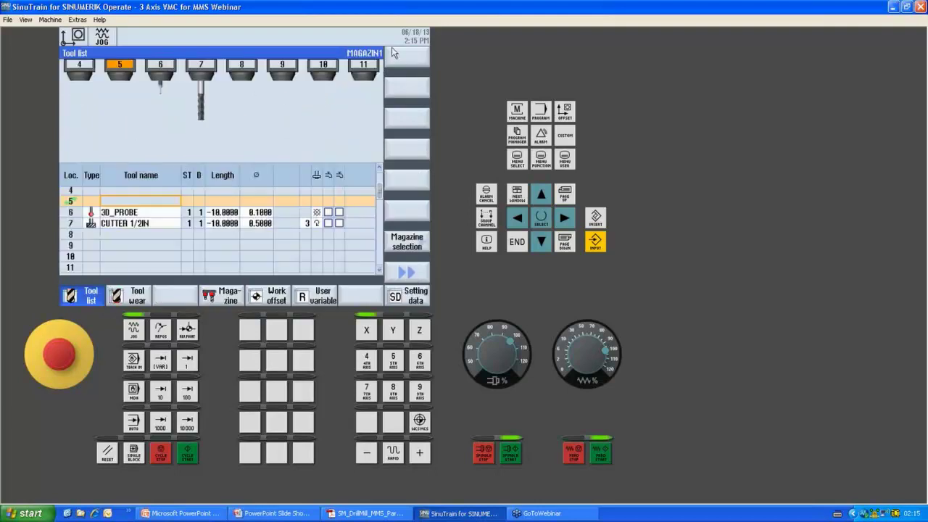
pyautogui.click(132, 215)
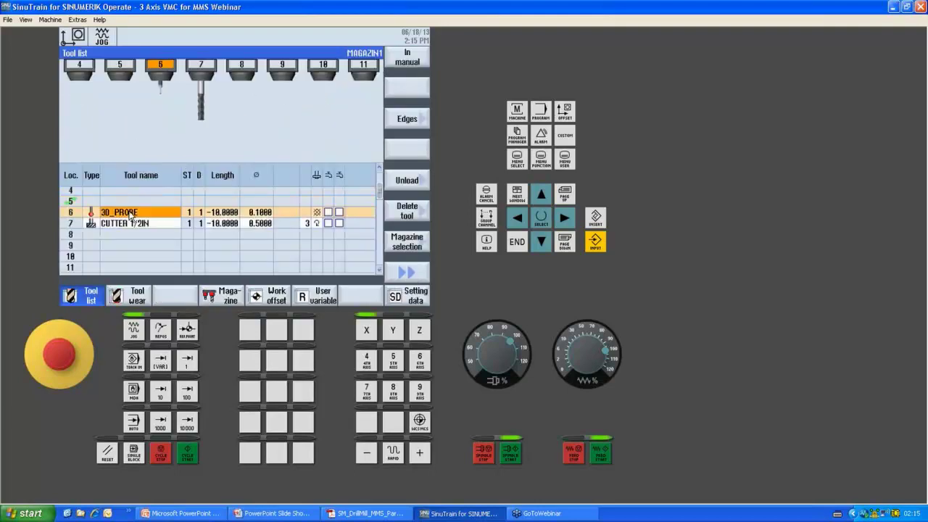
pyautogui.click(410, 58)
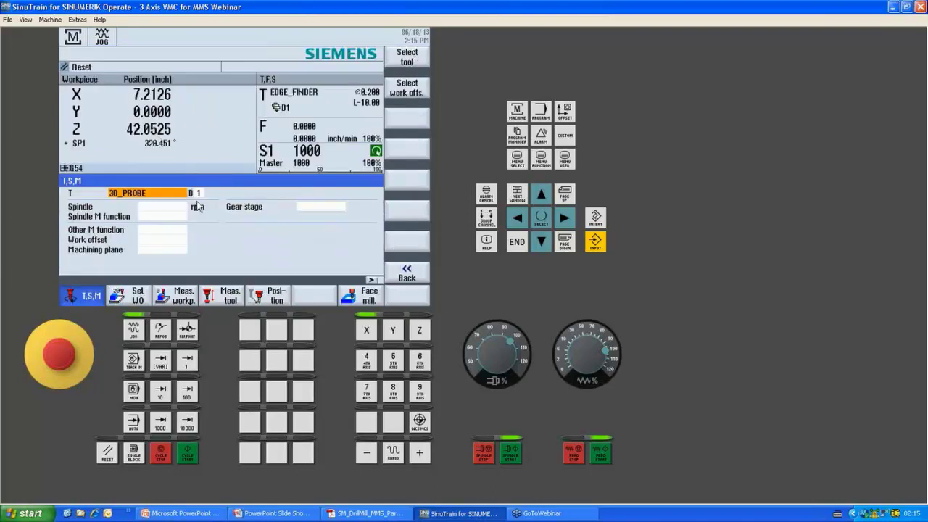
pyautogui.click(189, 455)
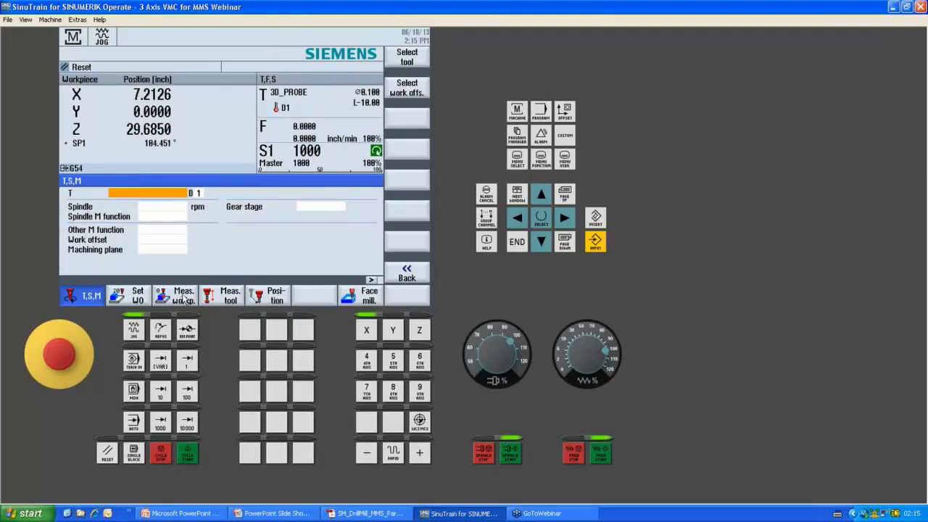
# Examine the workpiece measurement screens for the probe in the spacing 2 edges and 1 hole variants, returning to spacing 2 edges.
pyautogui.click(184, 299)
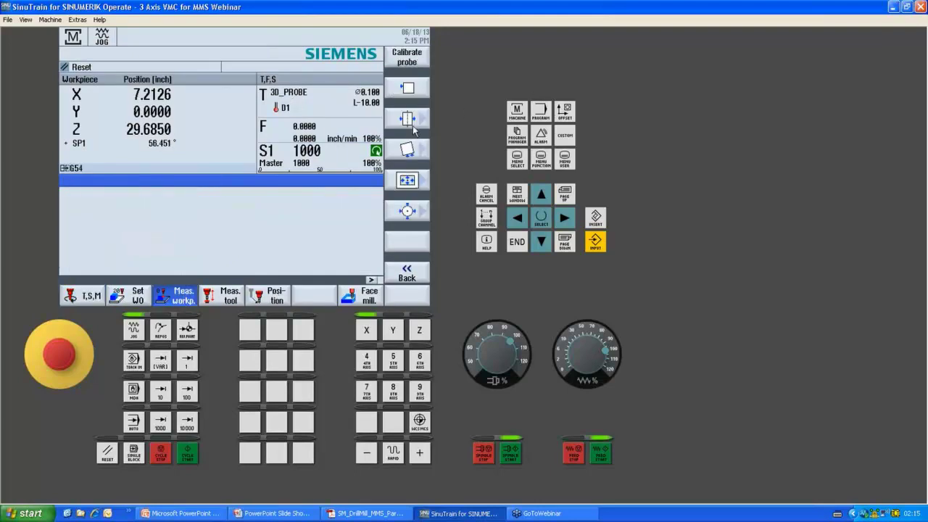
pyautogui.click(412, 127)
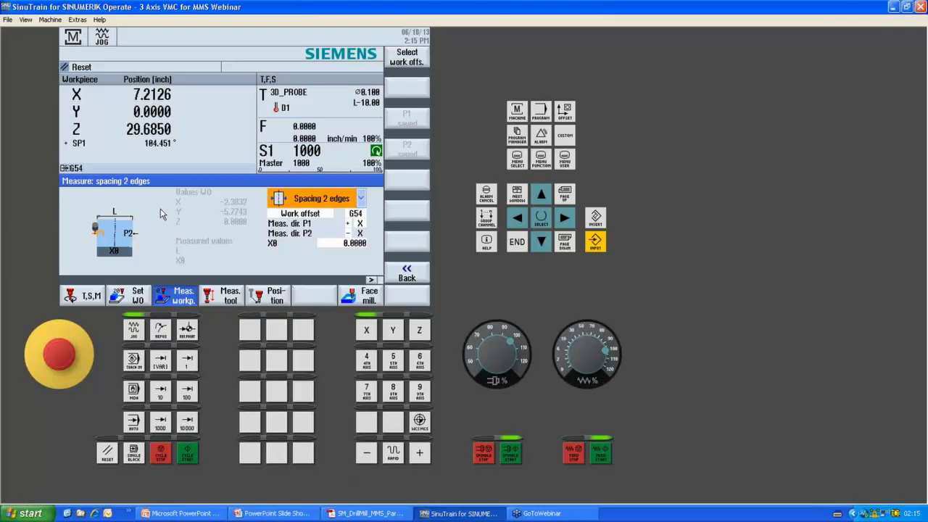
pyautogui.click(361, 200)
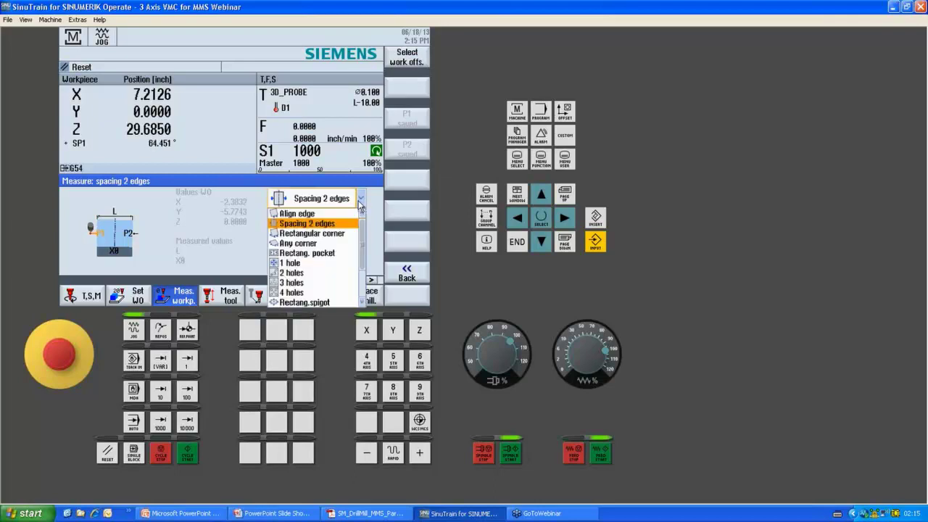
pyautogui.click(302, 264)
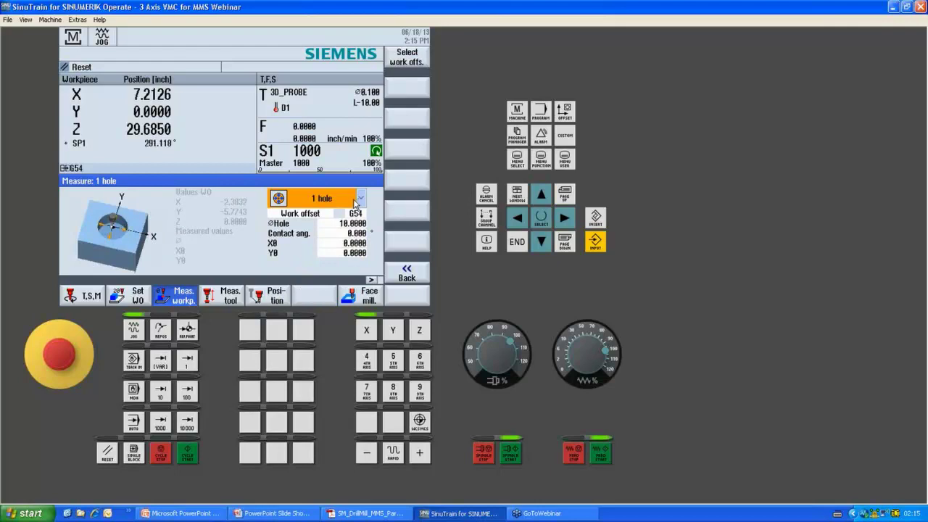
pyautogui.click(360, 200)
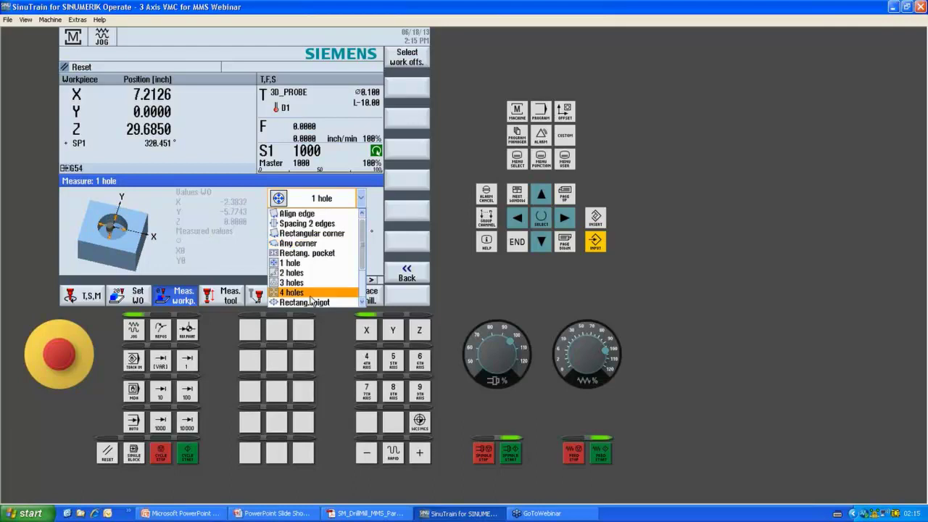
pyautogui.click(297, 224)
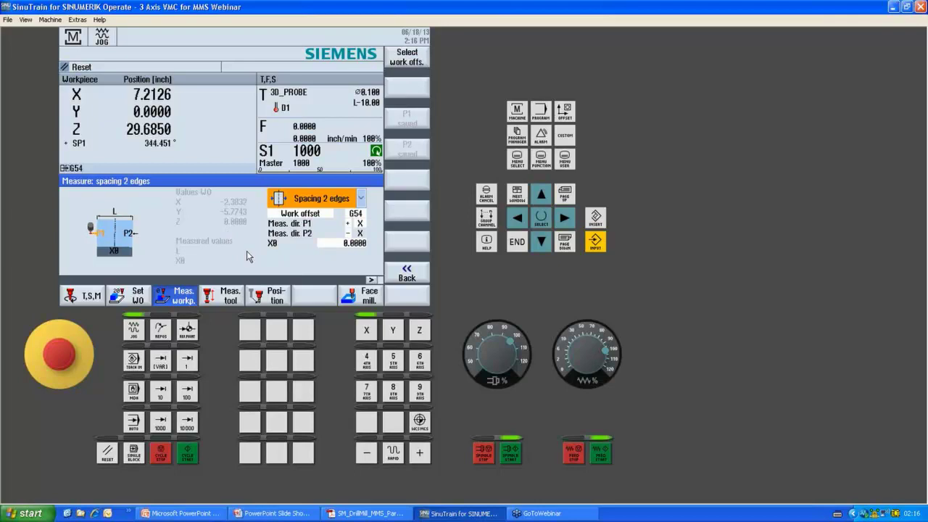
# Examine the manual tool length measurement, switching its reference point to Fixed pt., and the automatic length measurement.
pyautogui.click(226, 296)
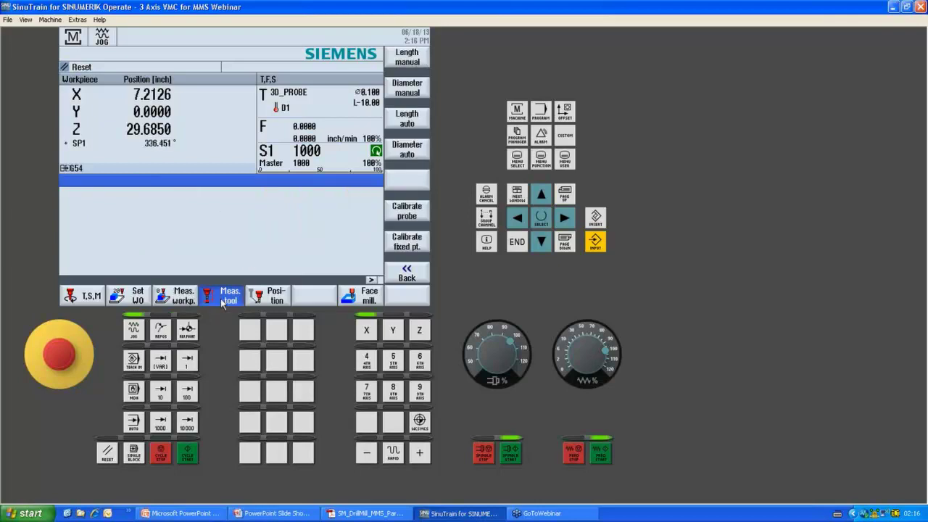
pyautogui.click(408, 61)
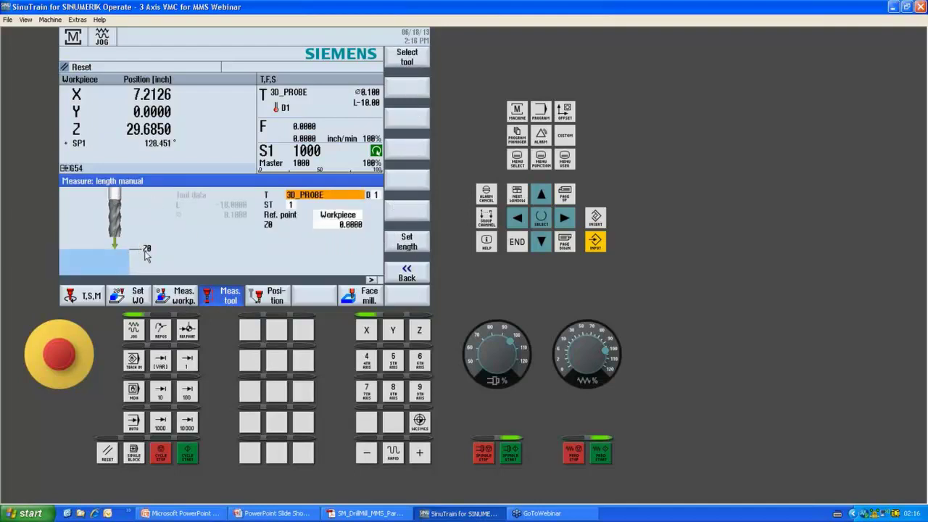
pyautogui.press('Down')
pyautogui.press('Down')
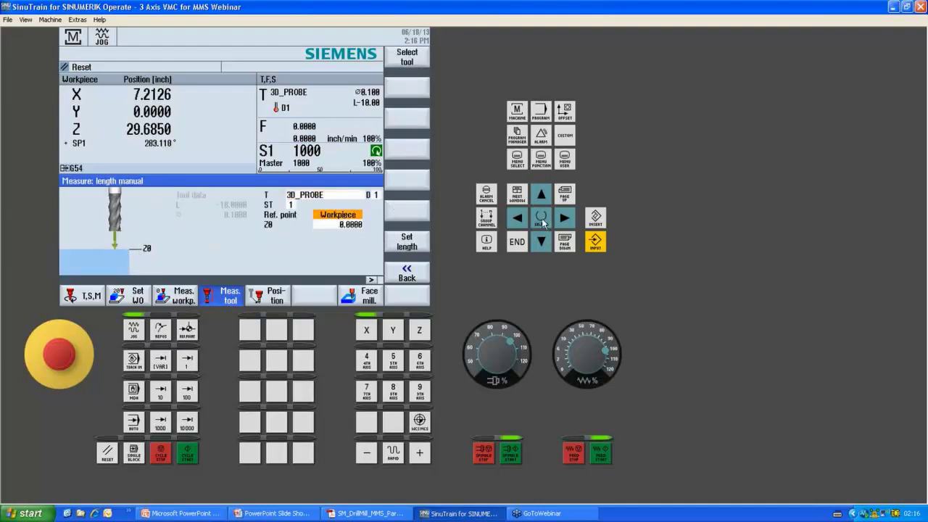
pyautogui.click(545, 219)
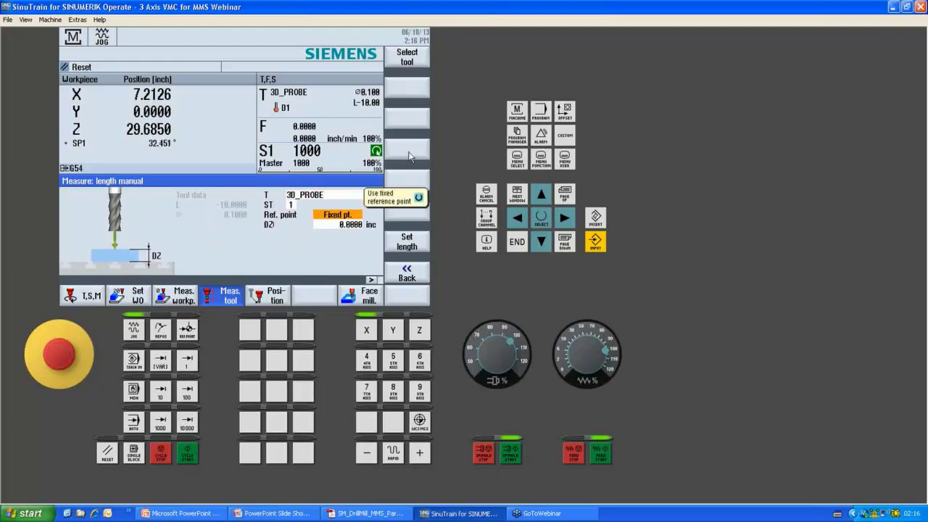
pyautogui.click(407, 274)
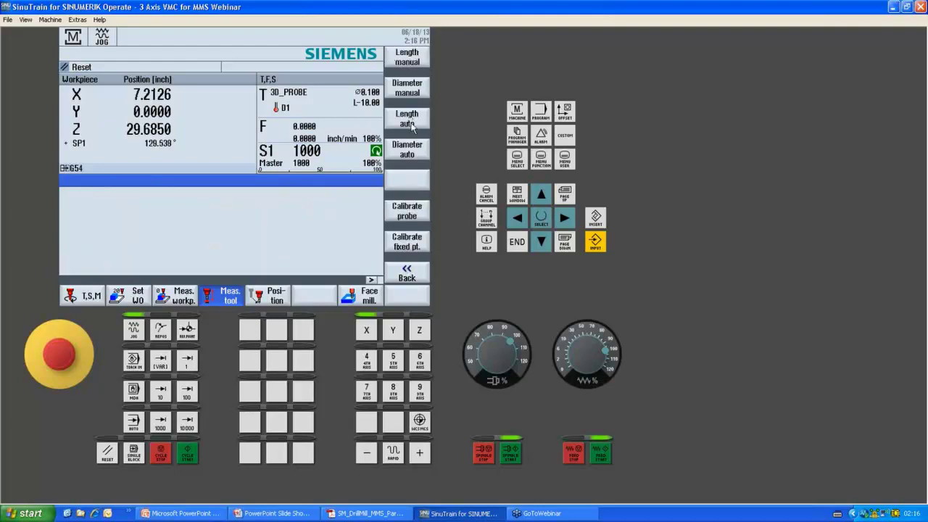
pyautogui.click(408, 120)
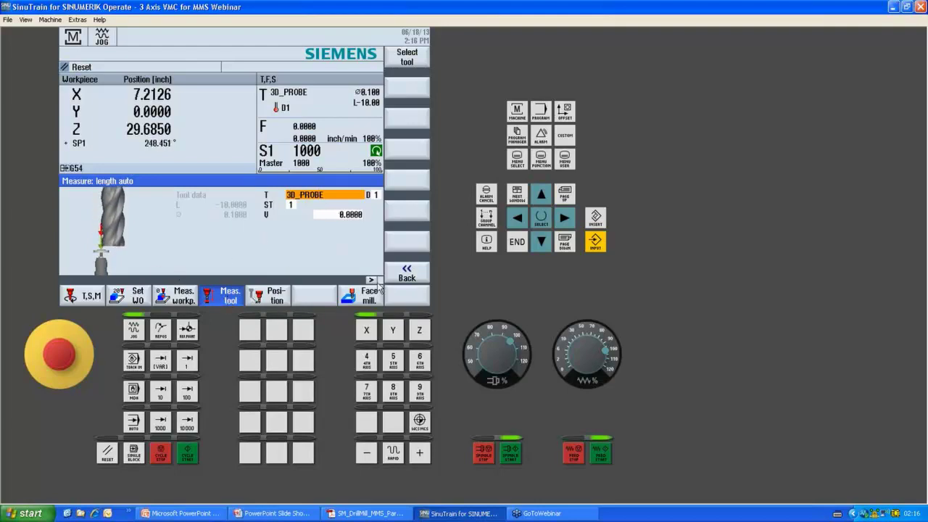
pyautogui.click(416, 275)
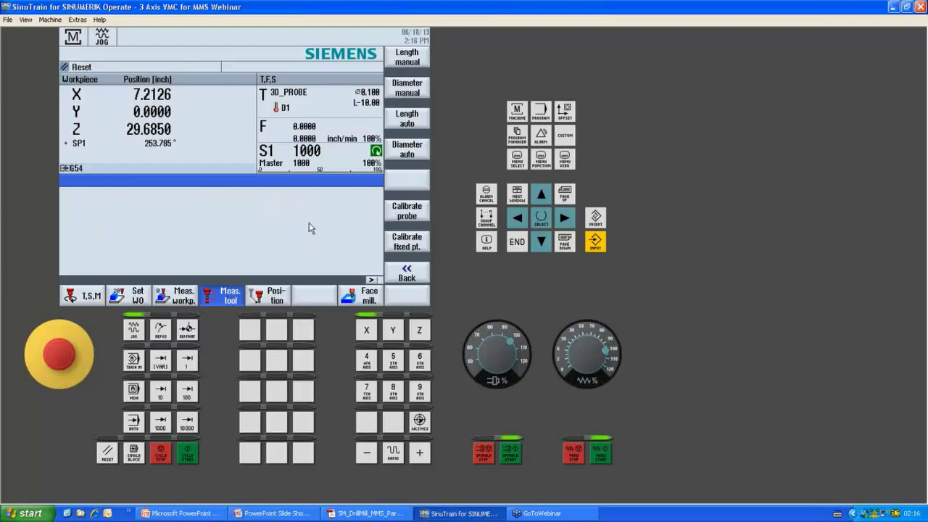
# Review the tool lengths and diameters in the tool list from the spindle location onward, and the tool wear table.
pyautogui.click(566, 112)
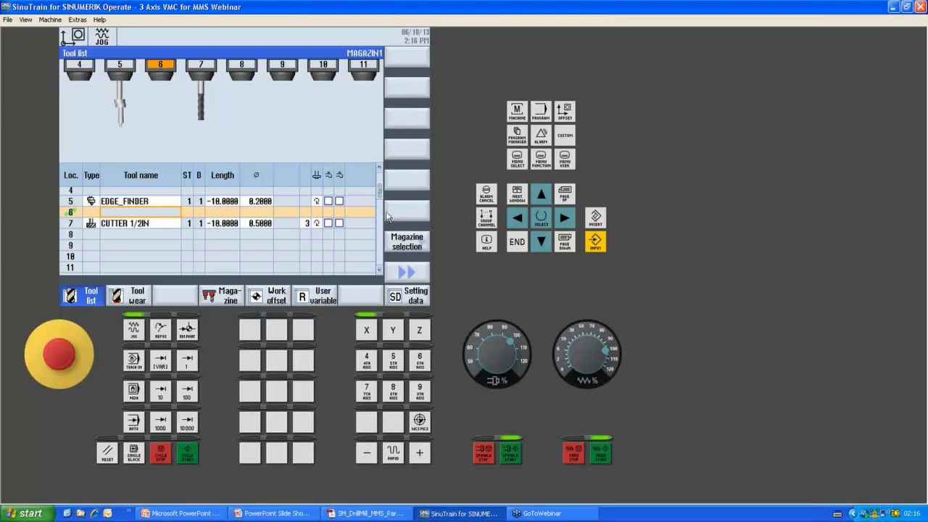
pyautogui.moveTo(379, 197); pyautogui.dragTo(380, 183)
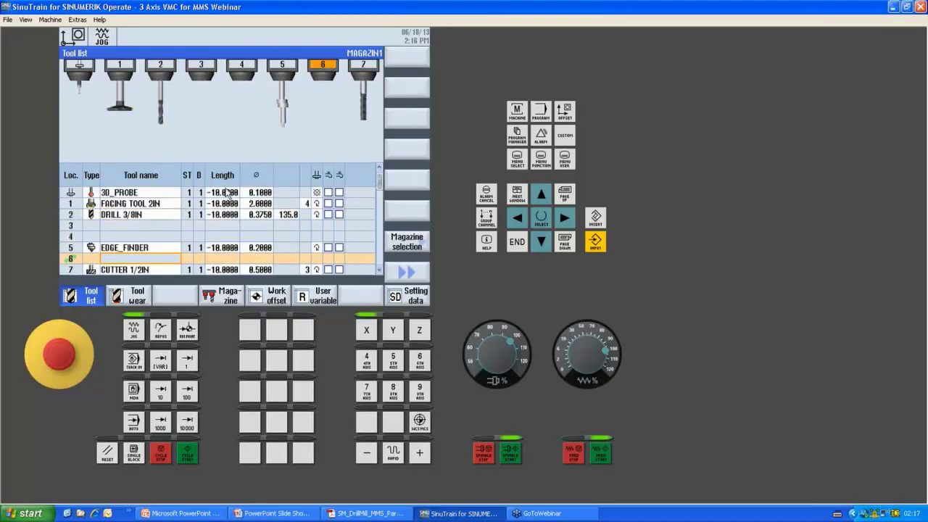
pyautogui.click(134, 300)
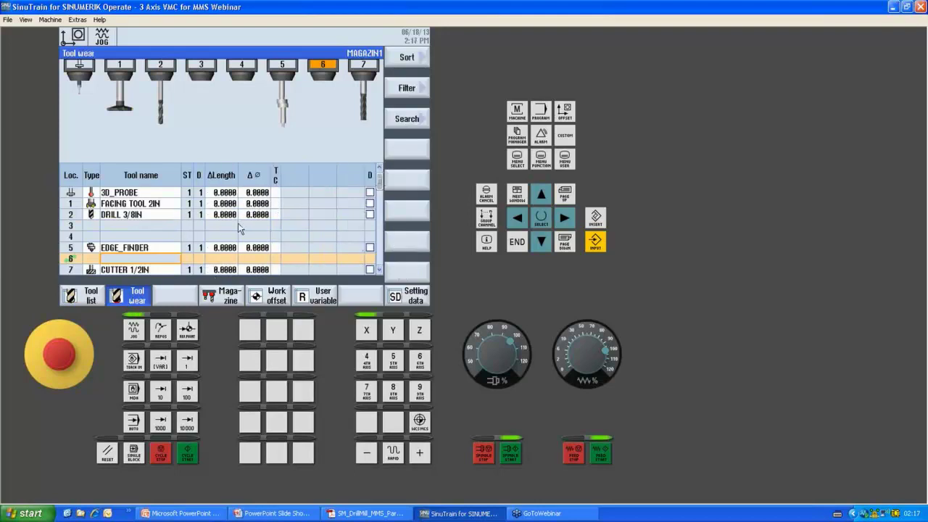
# View the active work offset and the table of offsets G54 to G57.
pyautogui.click(278, 297)
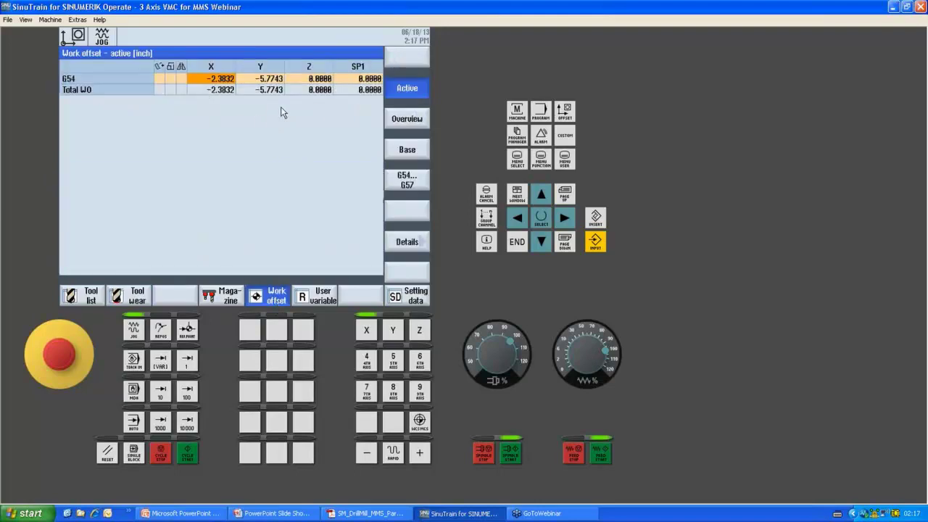
pyautogui.click(417, 181)
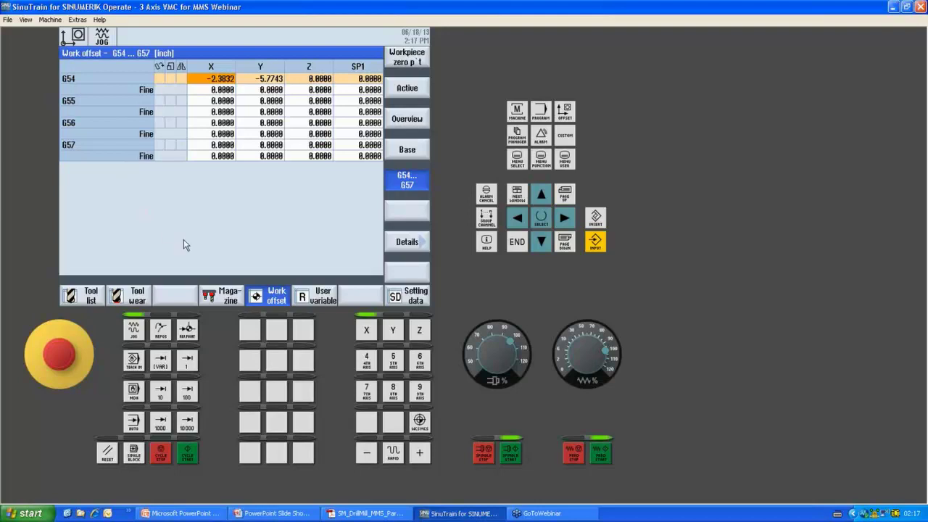
# Review the tool list from the spindle tool through the empty magazine locations up to location 40.
pyautogui.click(91, 297)
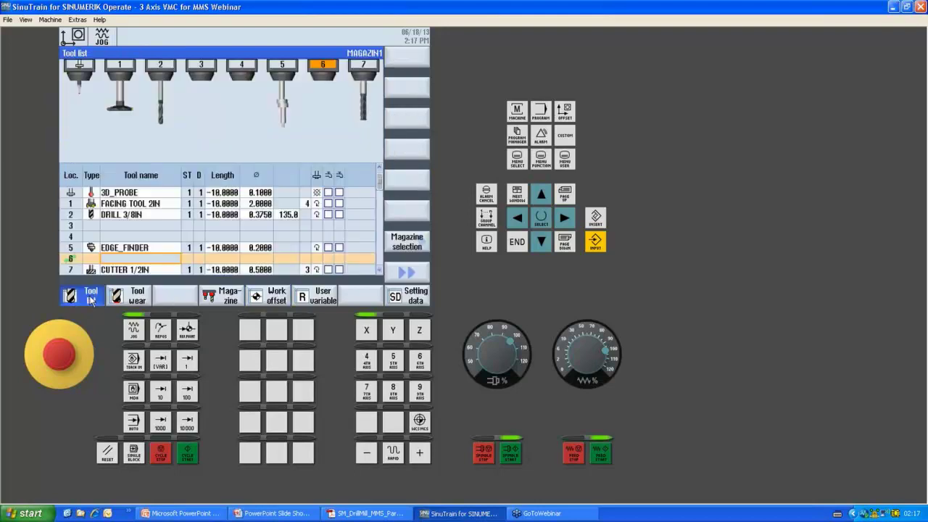
pyautogui.moveTo(379, 271); pyautogui.dragTo(379, 271)
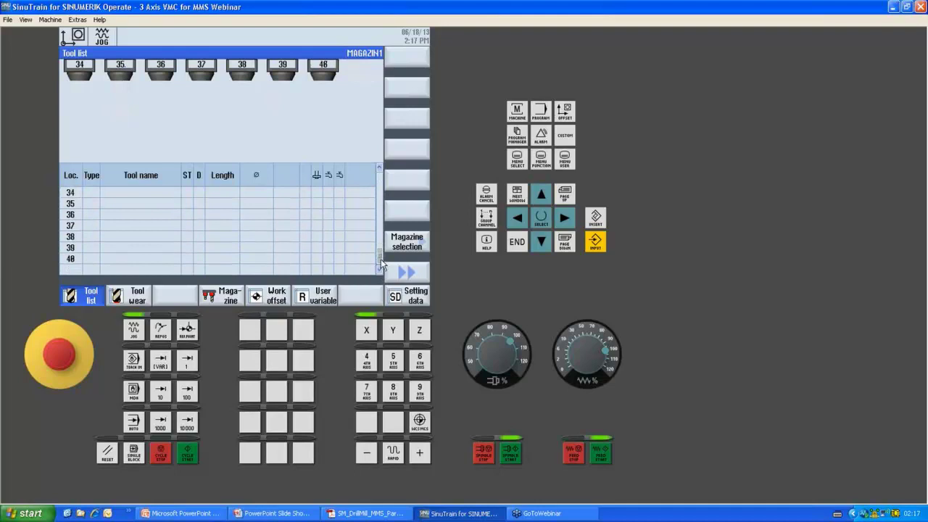
pyautogui.moveTo(382, 266); pyautogui.dragTo(386, 190)
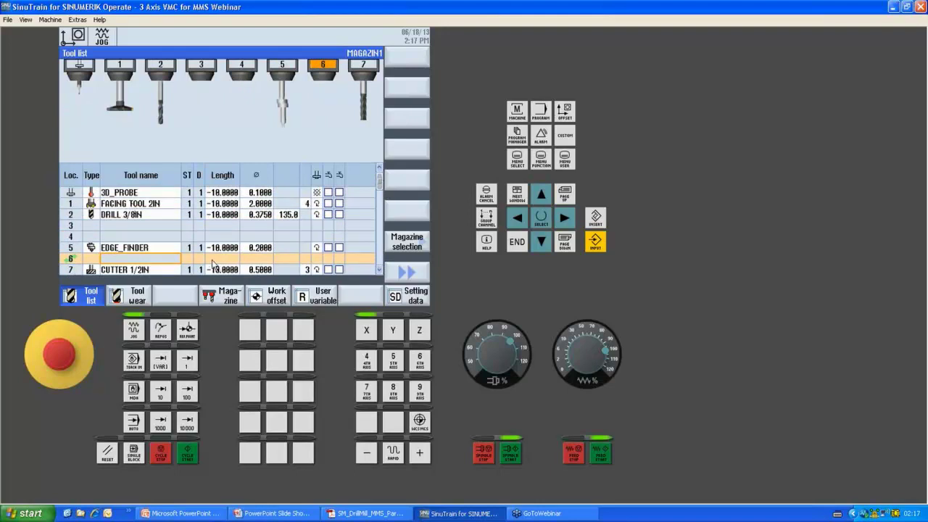
pyautogui.moveTo(380, 185)
pyautogui.mouseDown()
pyautogui.moveTo(381, 208)
pyautogui.moveTo(381, 196)
pyautogui.mouseUp()
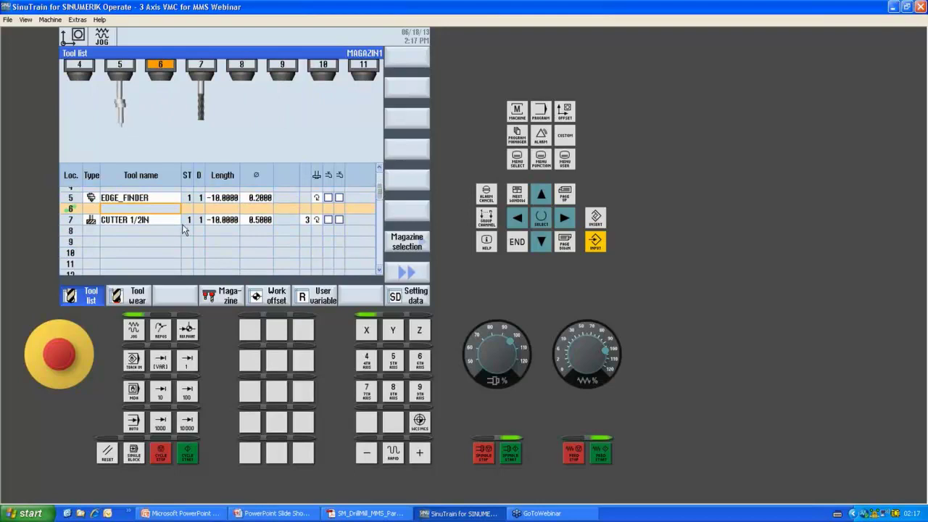
pyautogui.scroll(2, 381, 196)
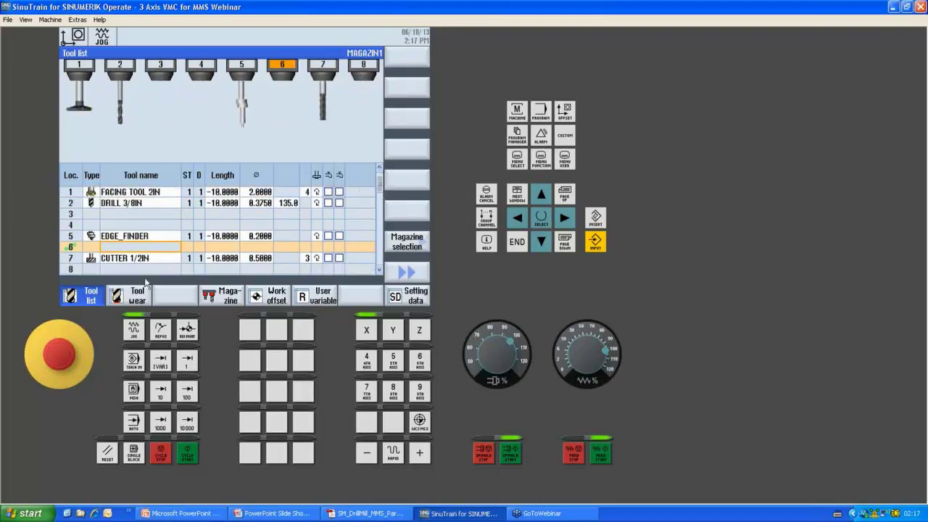
# Unload CUTTER 1/2IN from magazine location 7 and view it at the end of the tool list.
pyautogui.click(127, 260)
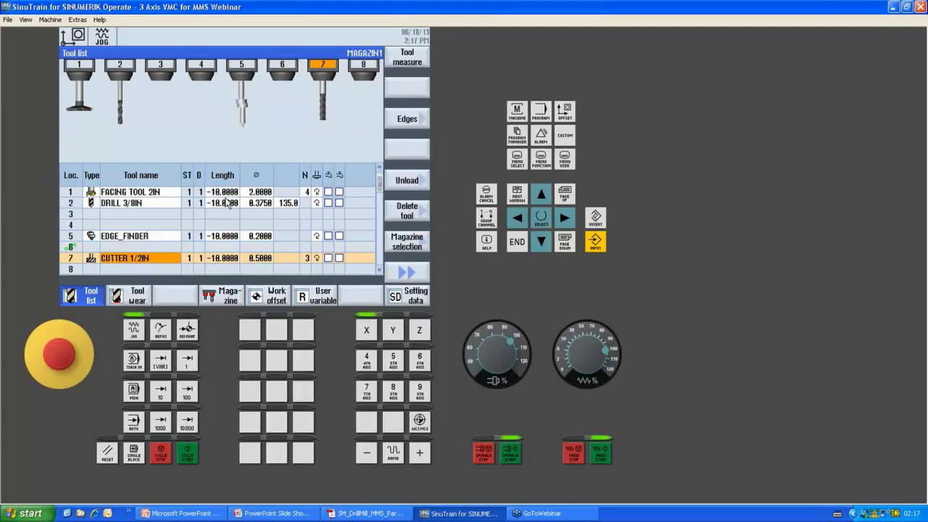
pyautogui.click(410, 180)
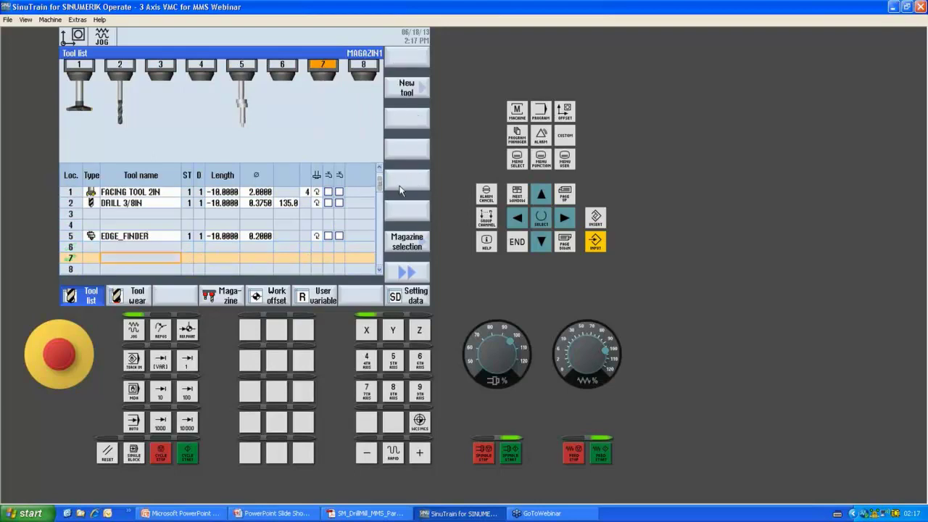
pyautogui.moveTo(378, 187); pyautogui.dragTo(376, 282)
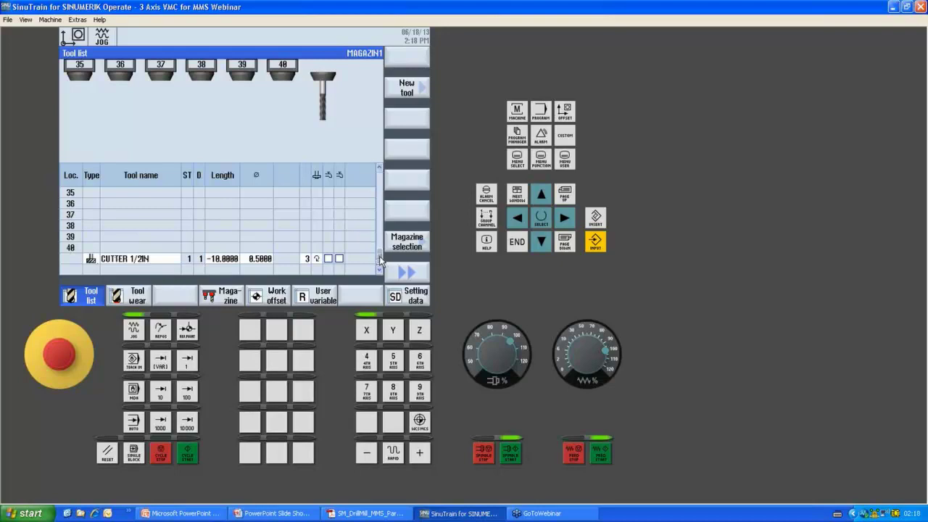
pyautogui.moveTo(380, 261); pyautogui.dragTo(386, 193)
# Create a new tool of type 100 - Milling tool in magazine location 8 and name it CUTTER_.5em.
pyautogui.click(540, 242)
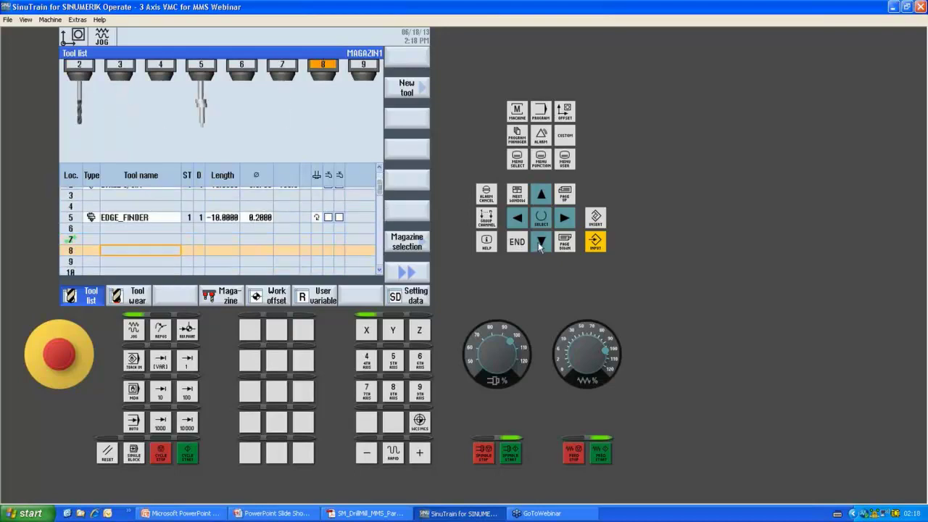
pyautogui.click(541, 242)
pyautogui.click(541, 195)
pyautogui.click(541, 194)
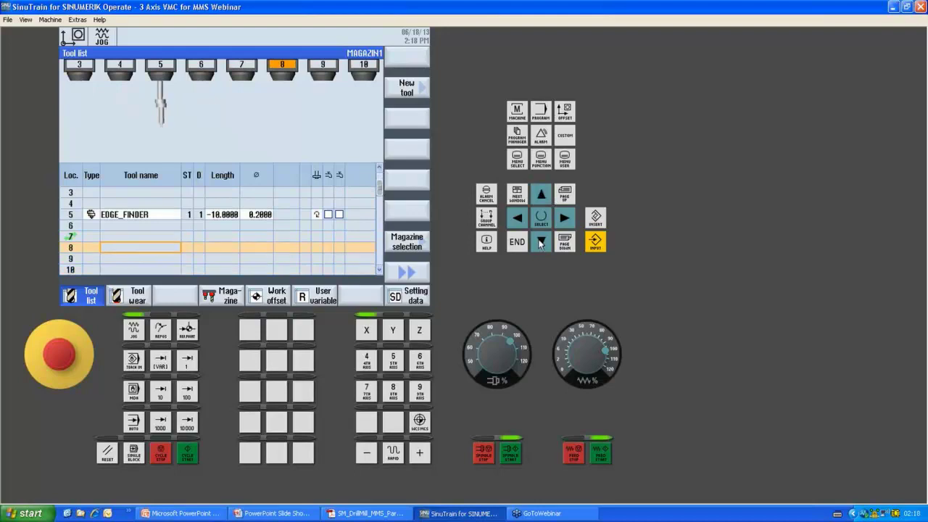
pyautogui.click(406, 89)
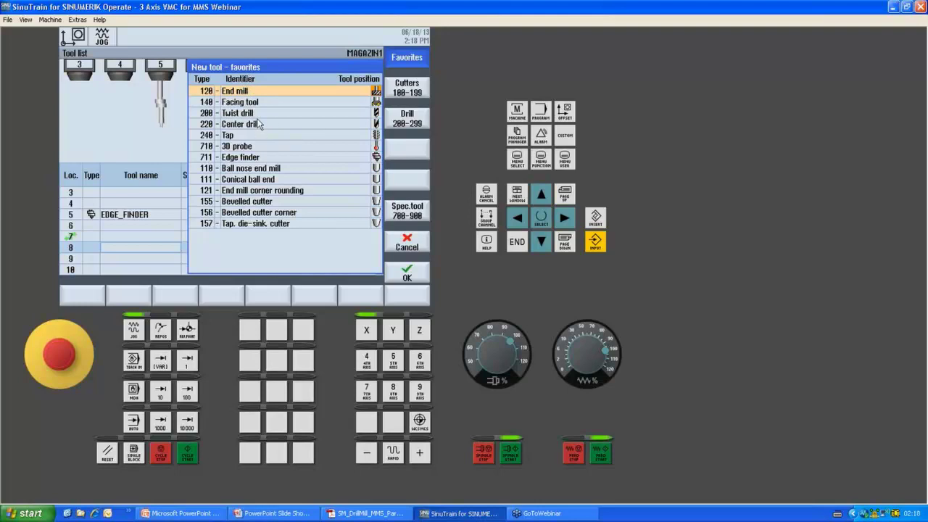
pyautogui.click(407, 90)
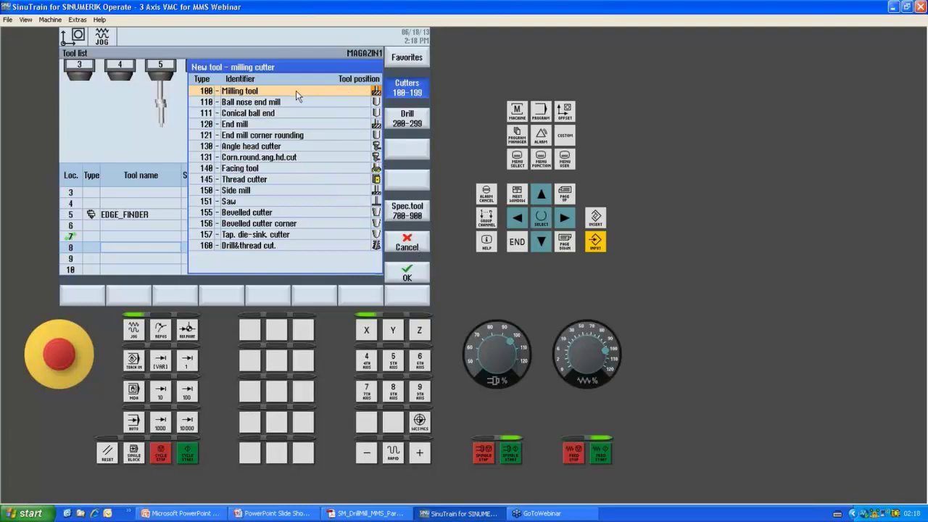
pyautogui.click(407, 272)
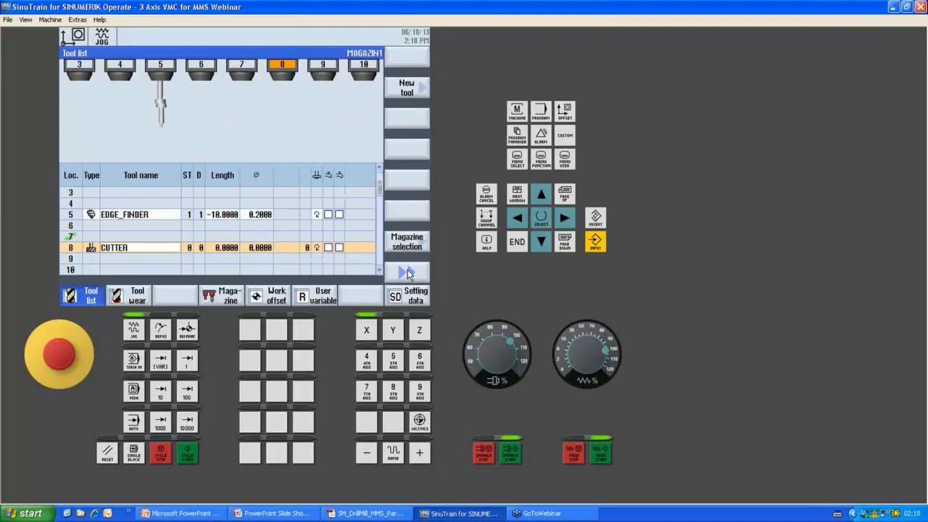
pyautogui.write('_.')
pyautogui.write('5e')
pyautogui.write('mm')
pyautogui.press('Return')
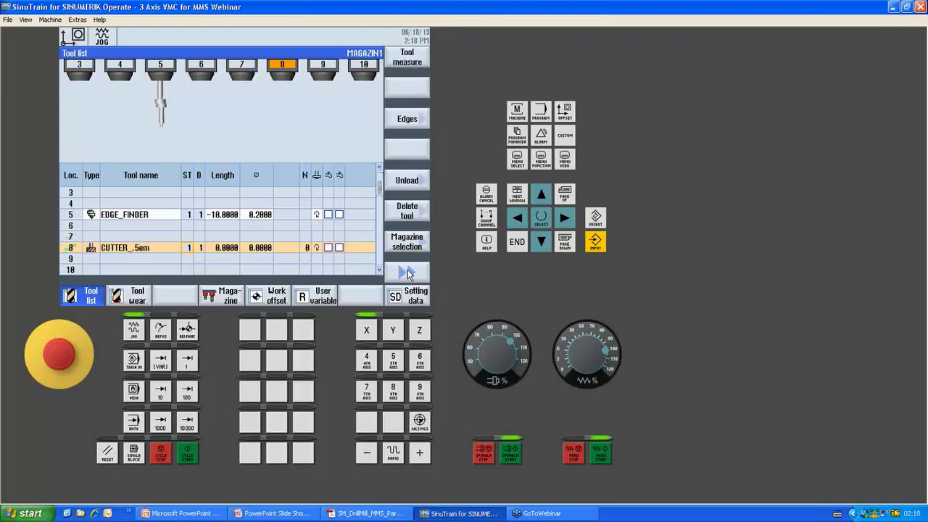
# Set the diameter of the new cutter in location 8 to 0.5 and its number of teeth to 4.
pyautogui.press('Right')
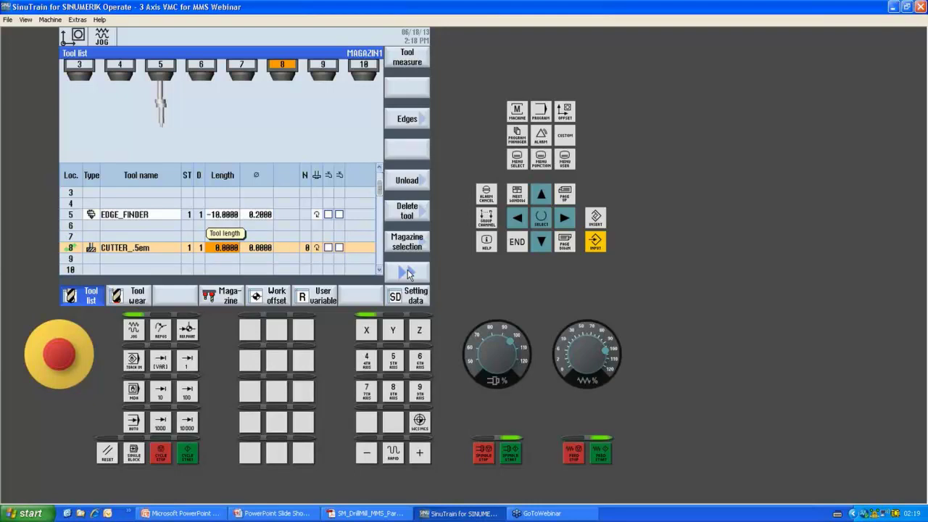
pyautogui.press('Right')
pyautogui.write('0.5')
pyautogui.press('Return')
pyautogui.press('Right')
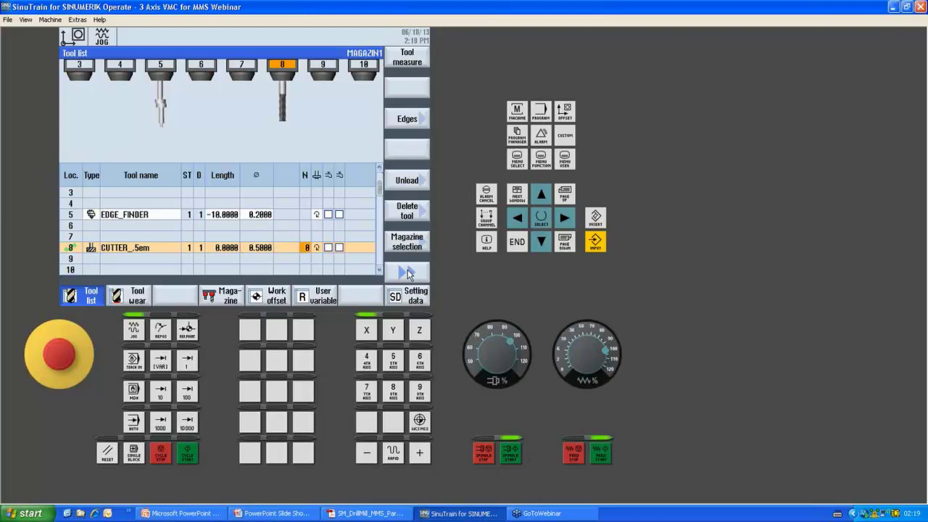
pyautogui.write('4')
pyautogui.press('Return')
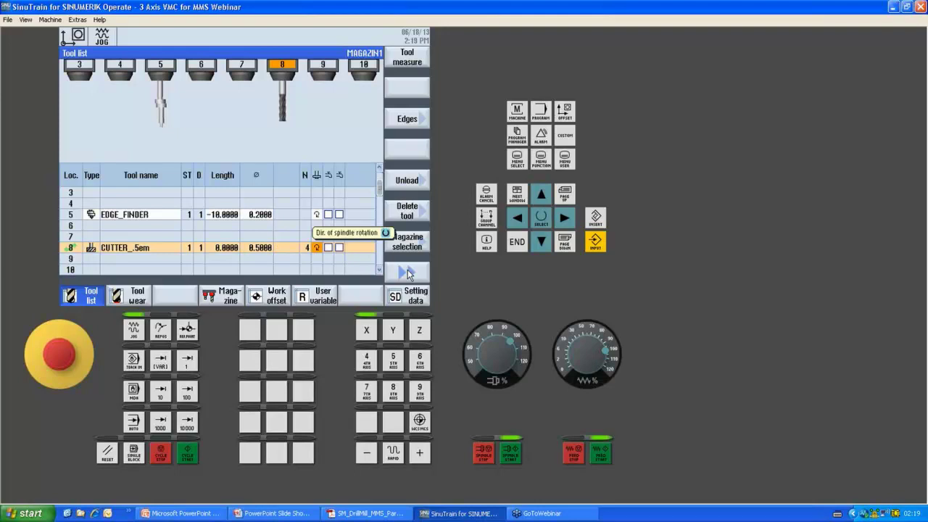
# Rename the cutter in magazine location 8 as 1.
pyautogui.press('Left')
pyautogui.press('Left')
pyautogui.press('Left')
pyautogui.press('Left')
pyautogui.press('Left')
pyautogui.press('Left')
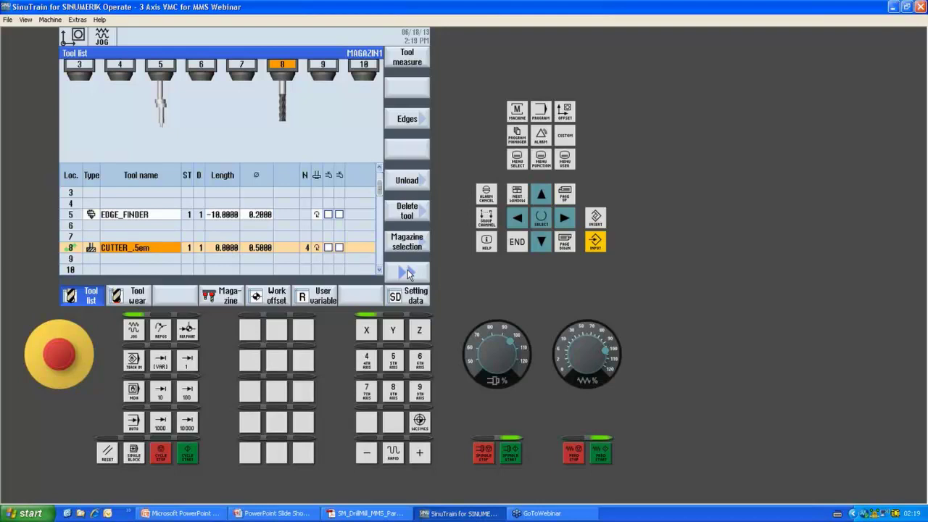
pyautogui.write('1')
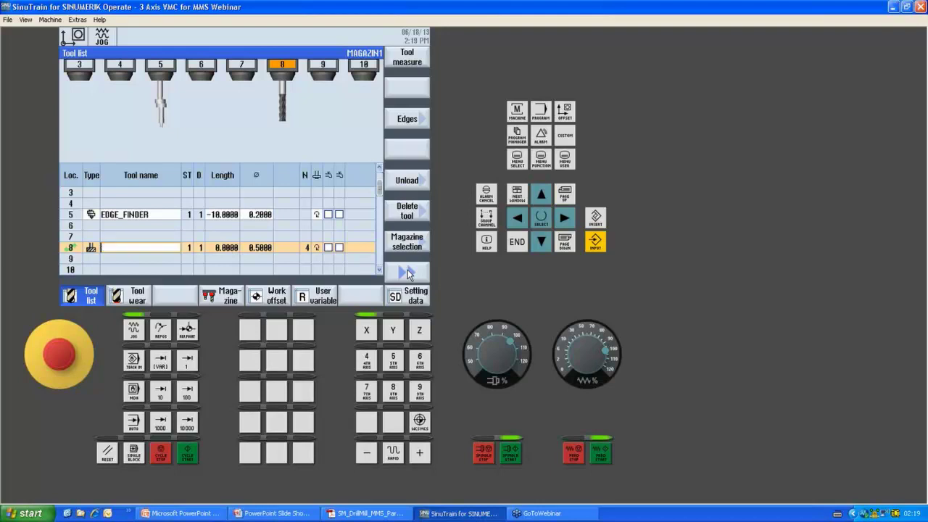
pyautogui.press('Return')
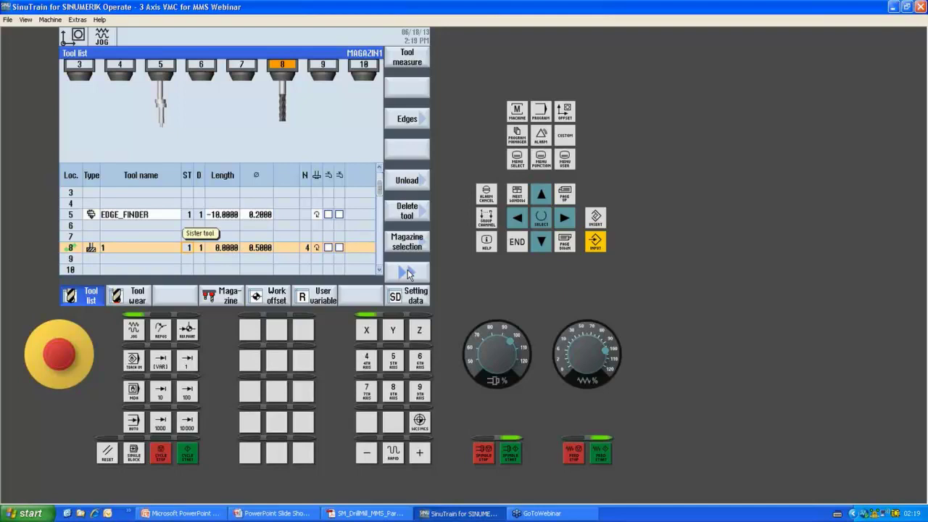
pyautogui.press('Down')
pyautogui.press('Up')
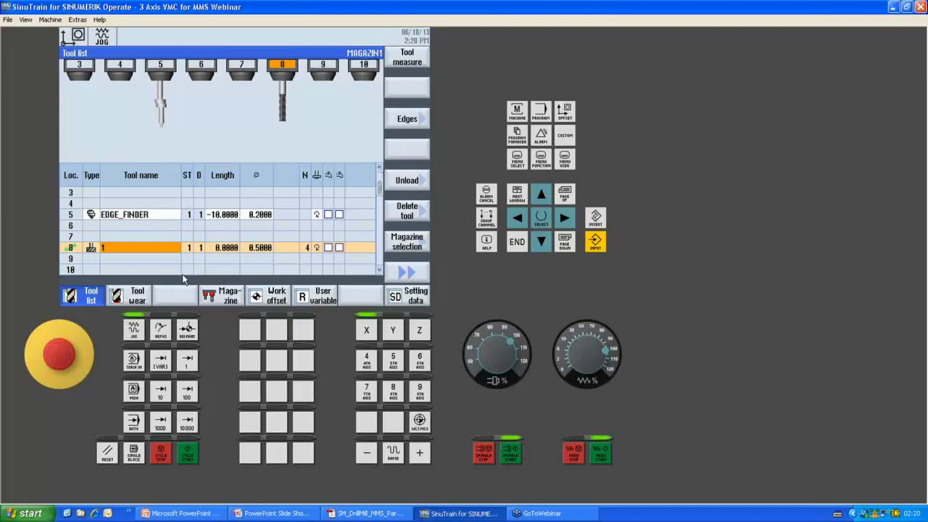
# View the magazine table and the G54 to G57 work offsets, and switch to the PowerPoint slide show.
pyautogui.click(232, 302)
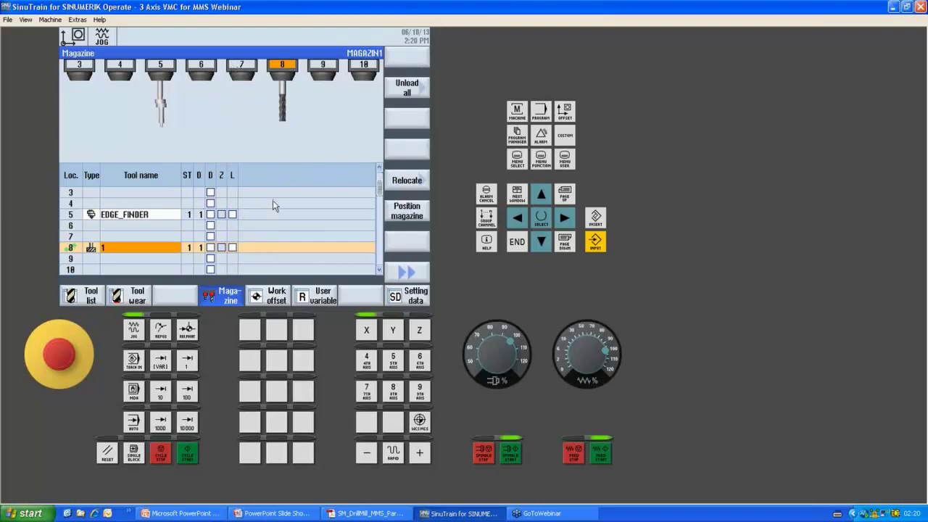
pyautogui.click(274, 302)
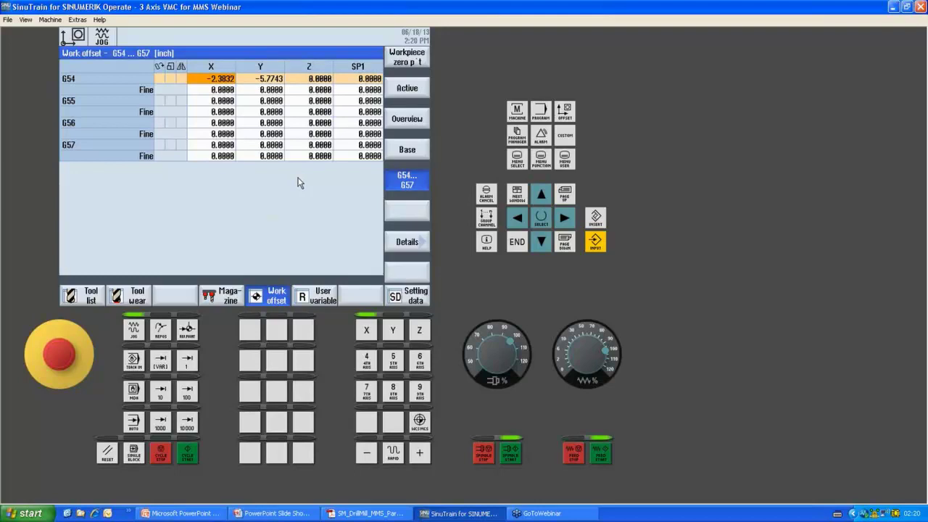
pyautogui.click(267, 513)
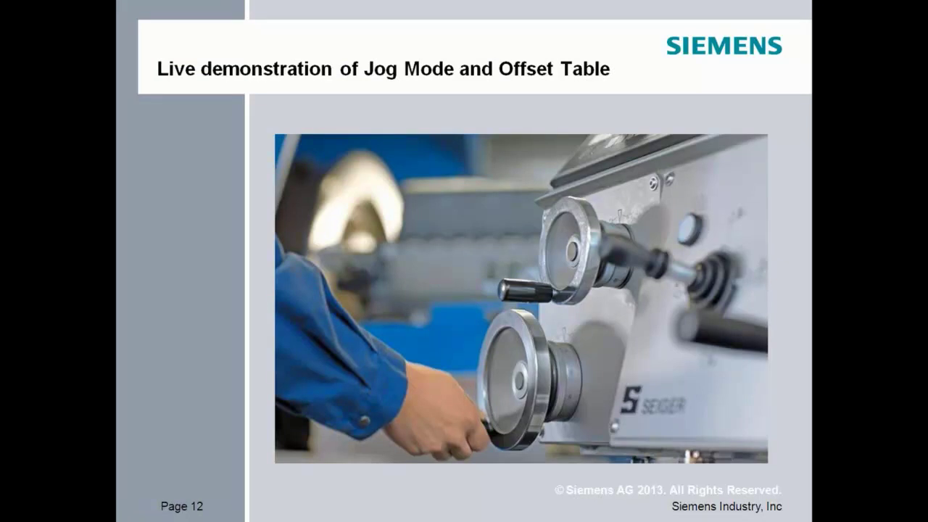
pyautogui.press('Right')
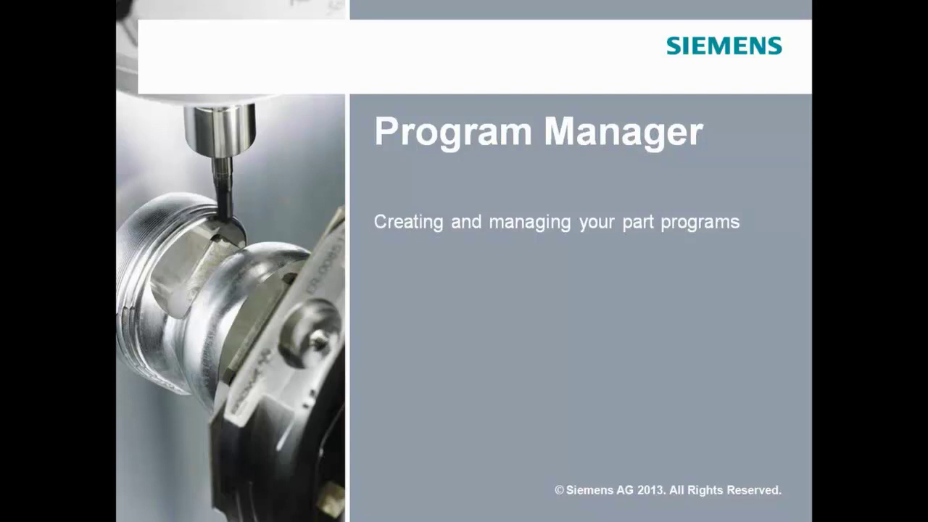
pyautogui.press('Right')
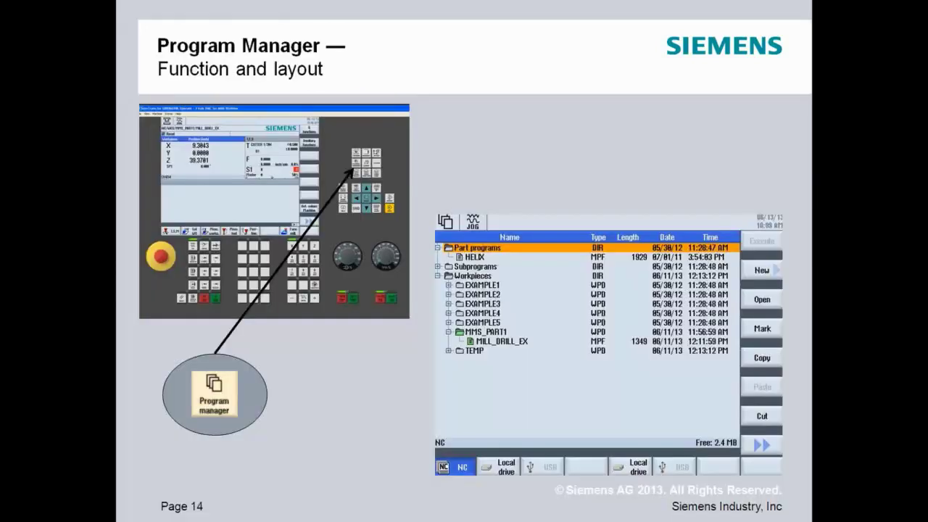
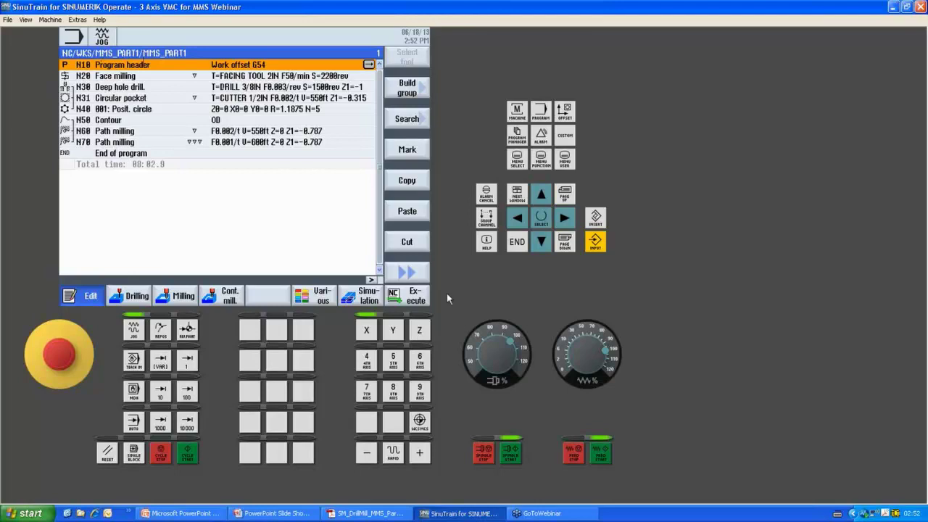
# Load the program MMS_PART1 for execution in Auto mode and run it.
pyautogui.click(414, 299)
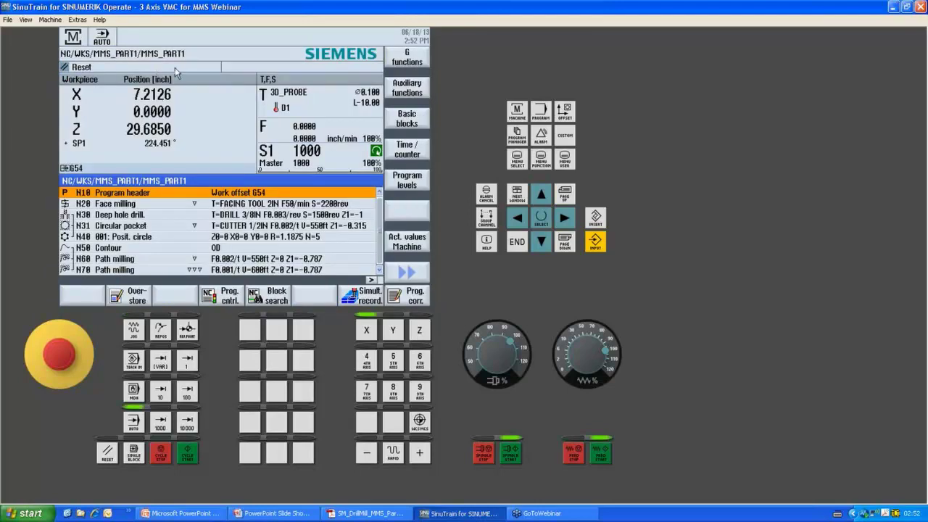
pyautogui.click(185, 455)
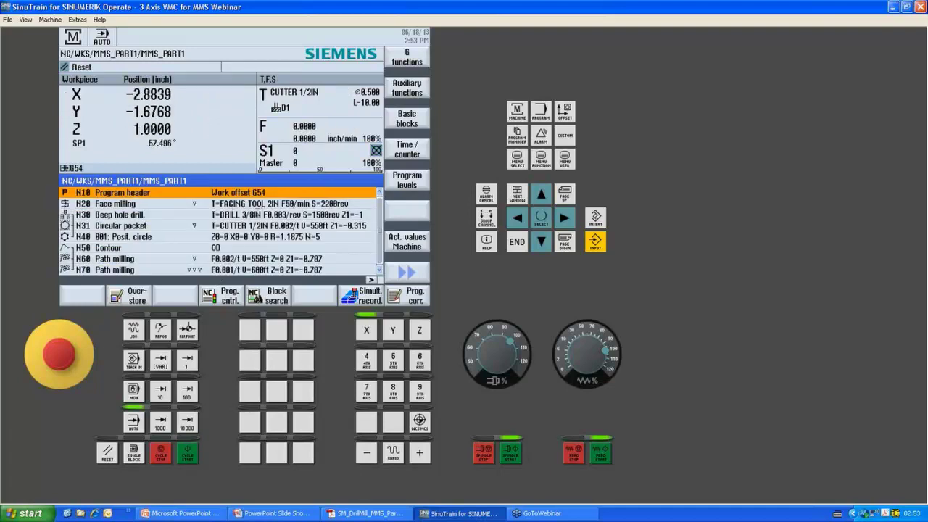
# Rerun MMS_PART1 with its basic blocks displayed, slow the feed override, raise it to 95%, and hide the basic blocks.
pyautogui.click(411, 122)
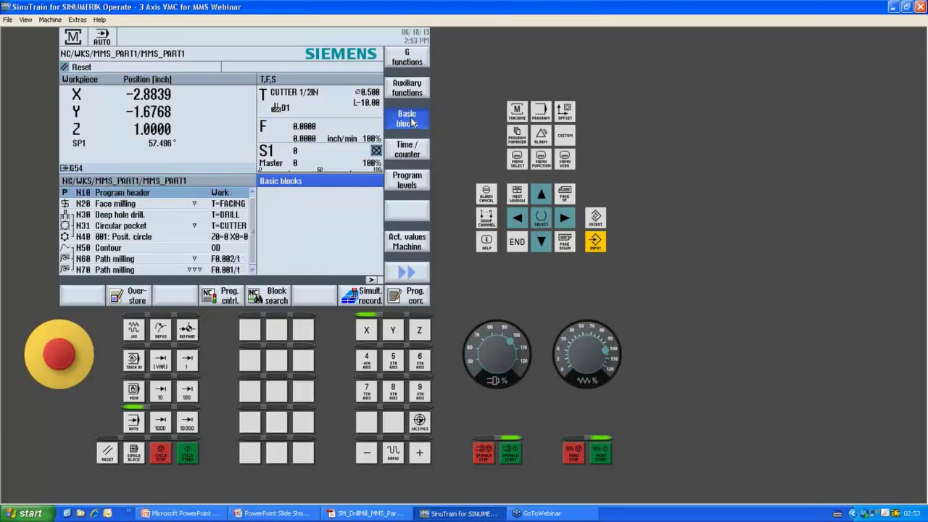
pyautogui.click(188, 454)
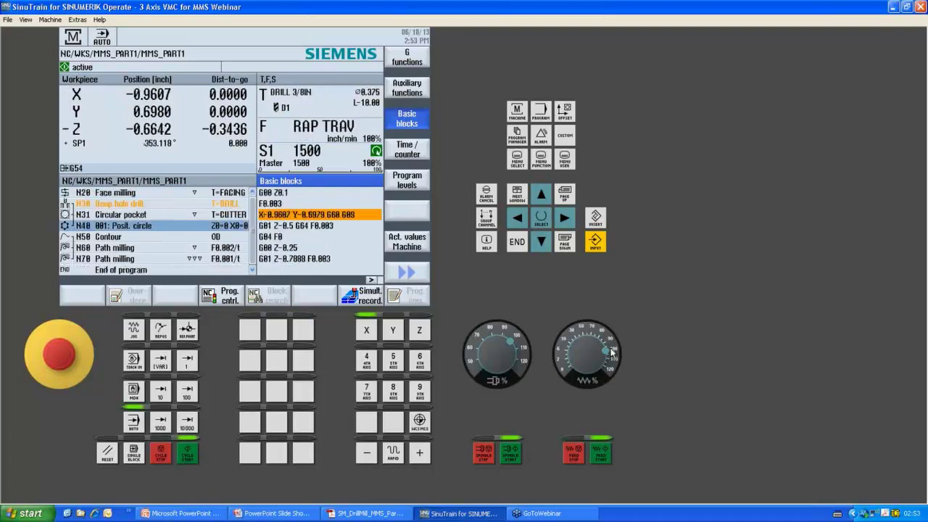
pyautogui.moveTo(593, 353); pyautogui.dragTo(568, 350)
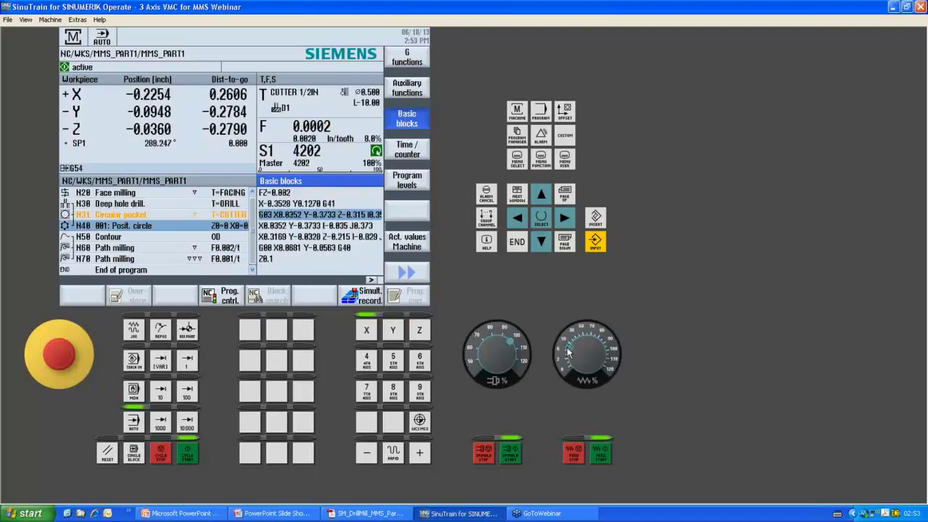
pyautogui.moveTo(568, 353); pyautogui.dragTo(607, 351)
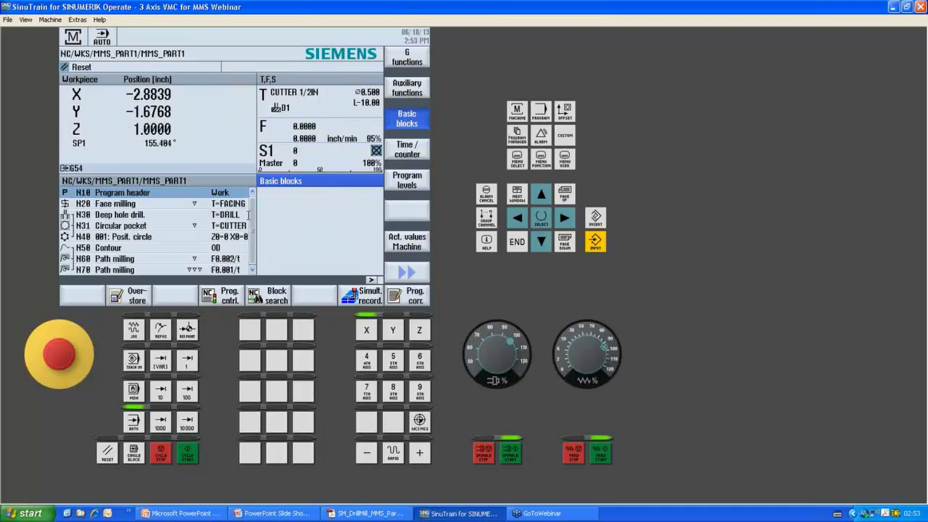
pyautogui.click(410, 122)
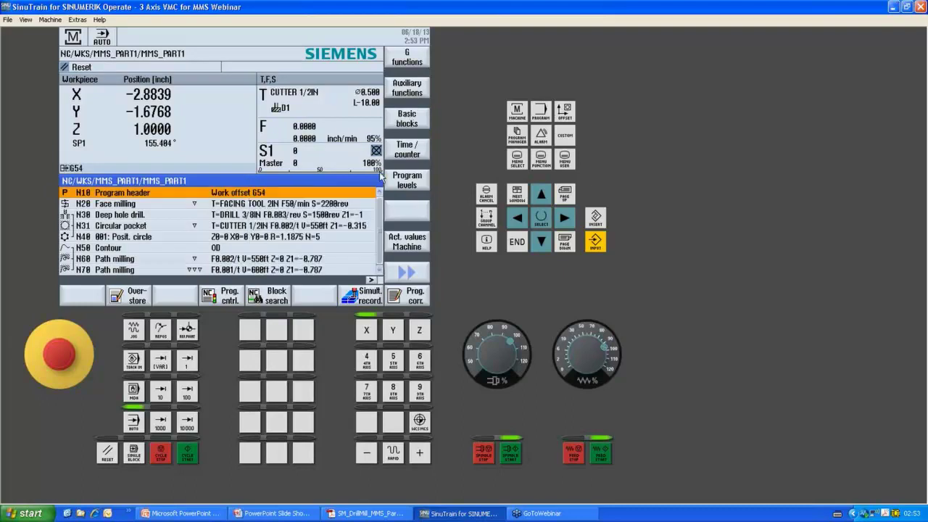
# Run MMS_PART1 with simultaneous recording, halt it by lowering the feed override to 0%, and show the part in 3D view.
pyautogui.click(368, 300)
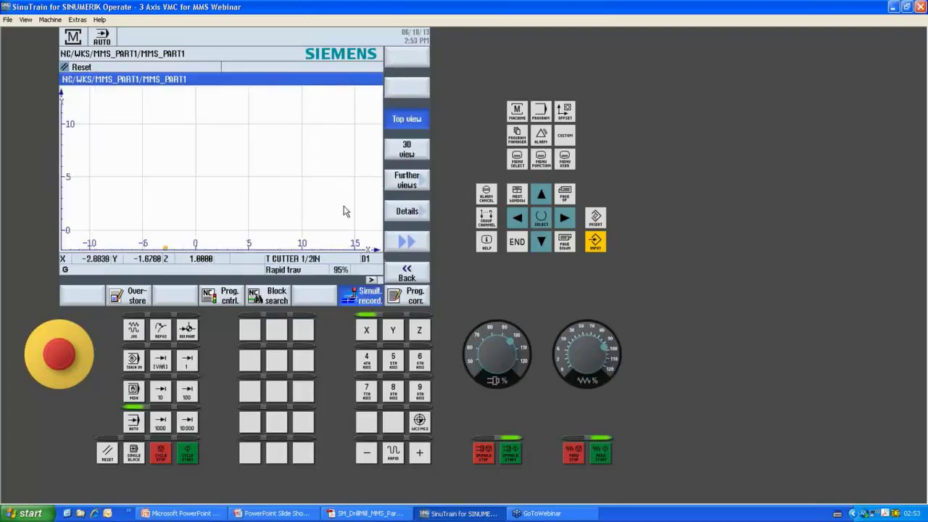
pyautogui.click(186, 454)
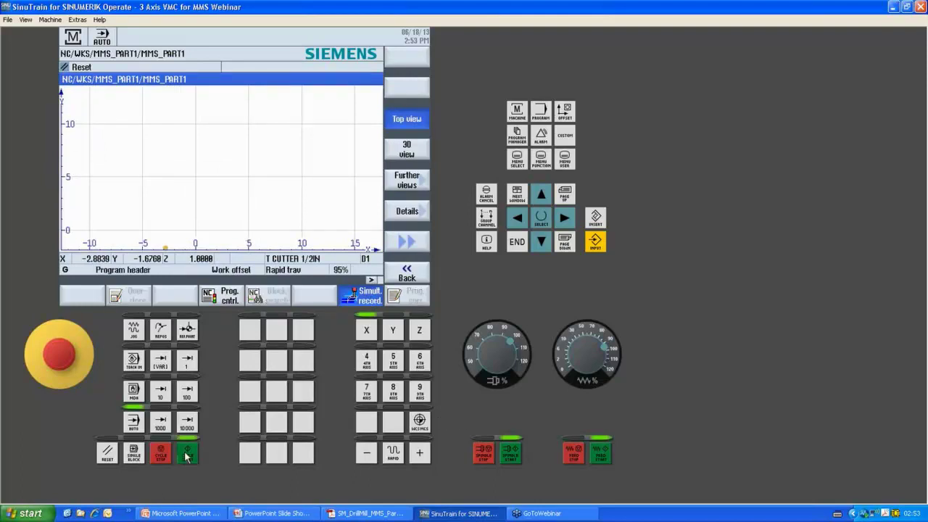
pyautogui.moveTo(606, 348)
pyautogui.mouseDown()
pyautogui.moveTo(569, 366)
pyautogui.moveTo(567, 384)
pyautogui.mouseUp()
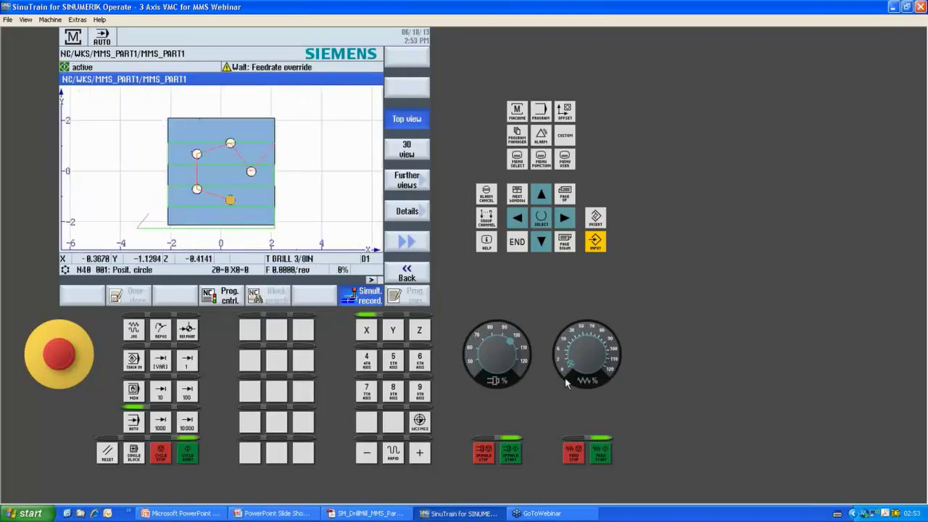
pyautogui.click(427, 154)
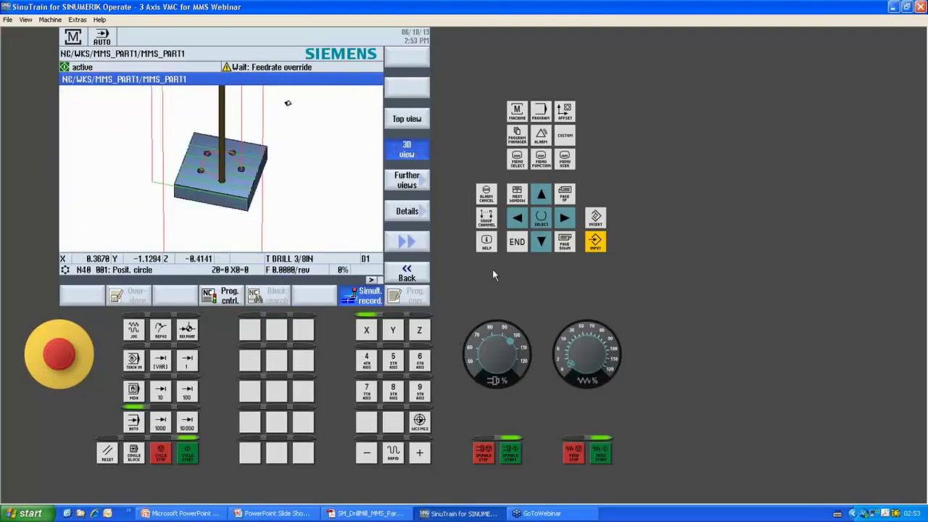
# Raise the feed override to 80% so machining resumes, and leave the simultaneous recording.
pyautogui.click(572, 363)
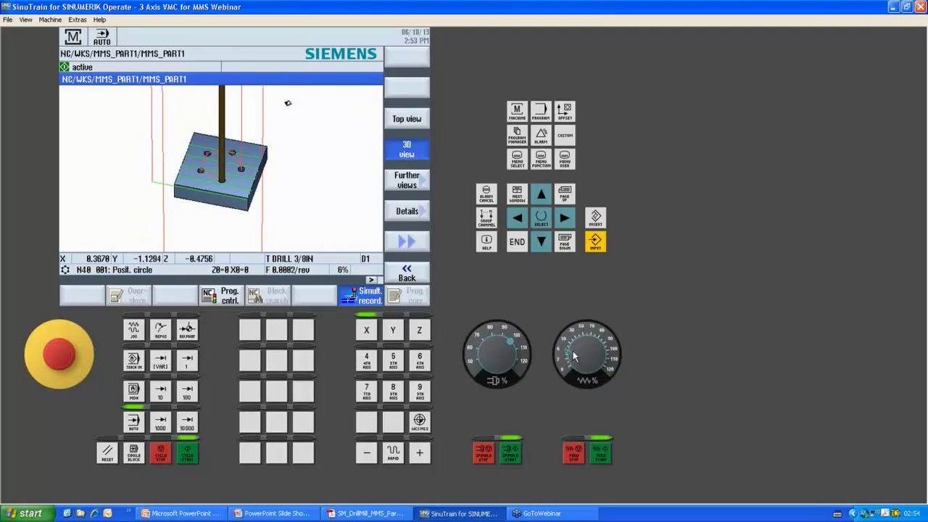
pyautogui.click(578, 353)
pyautogui.moveTo(577, 353); pyautogui.dragTo(596, 335)
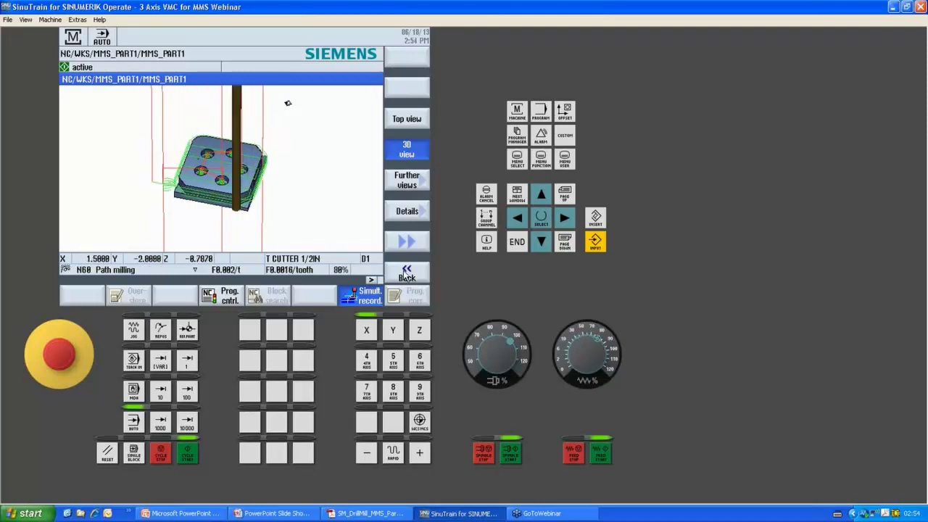
pyautogui.click(407, 273)
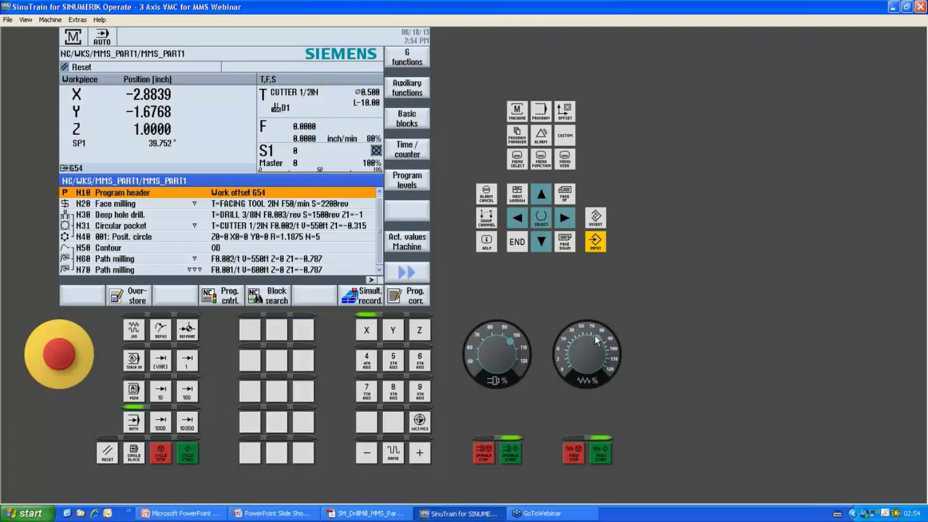
# Open MMS_PART1 for program correction and execute from position circle N40, choosing N31 Circular pocket as the block search technology.
pyautogui.click(413, 300)
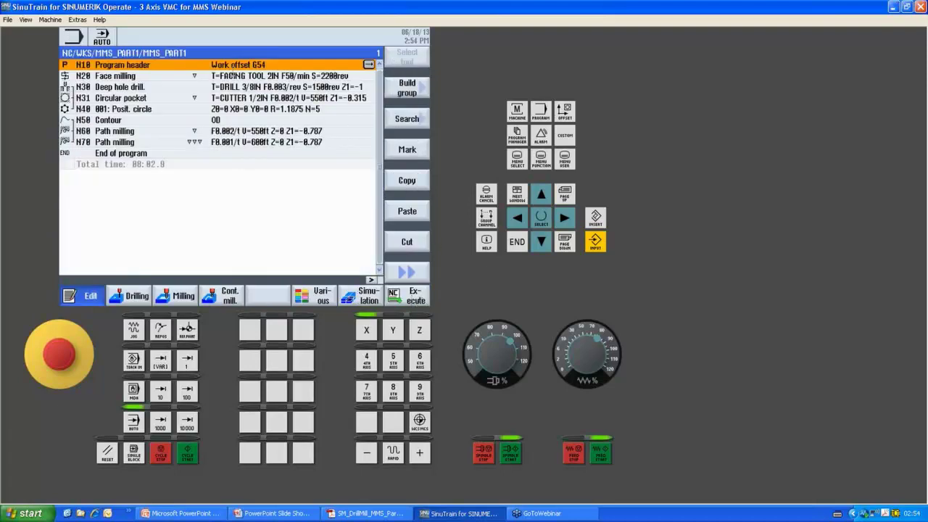
pyautogui.click(104, 107)
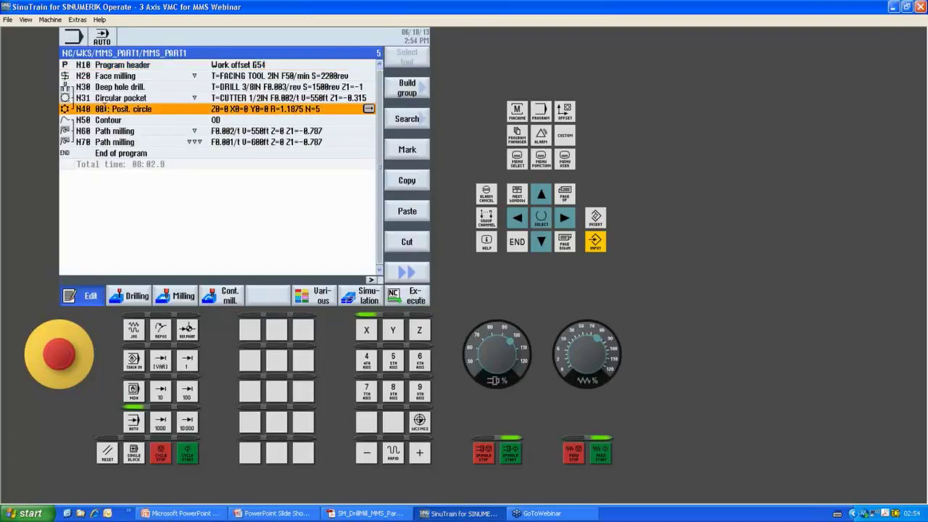
pyautogui.click(414, 296)
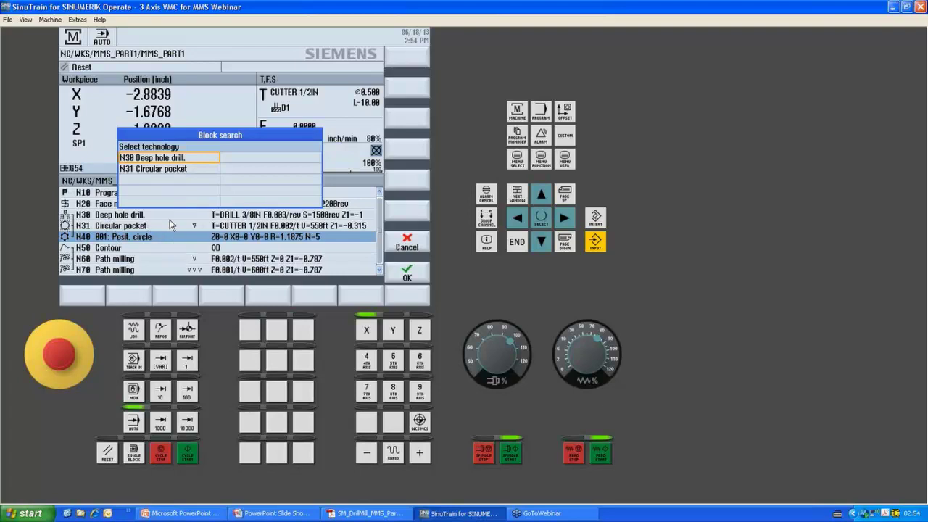
pyautogui.click(165, 170)
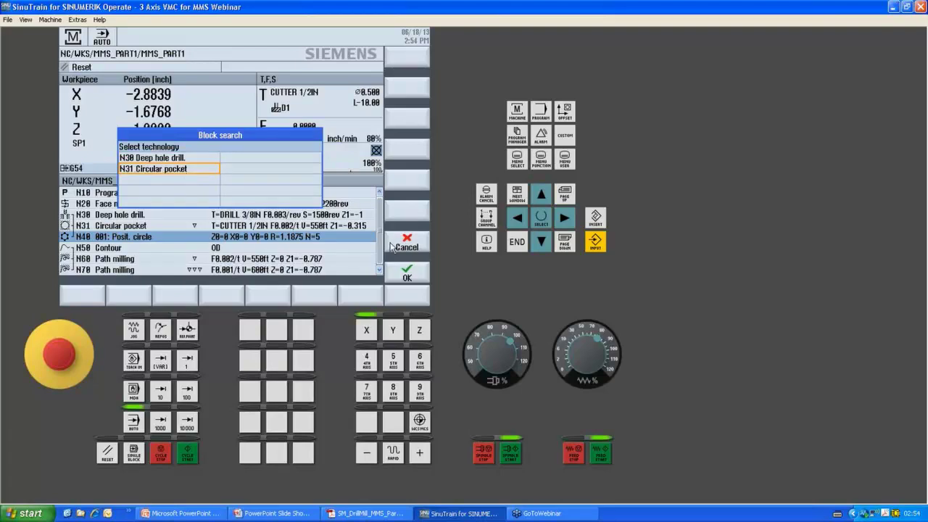
pyautogui.click(413, 279)
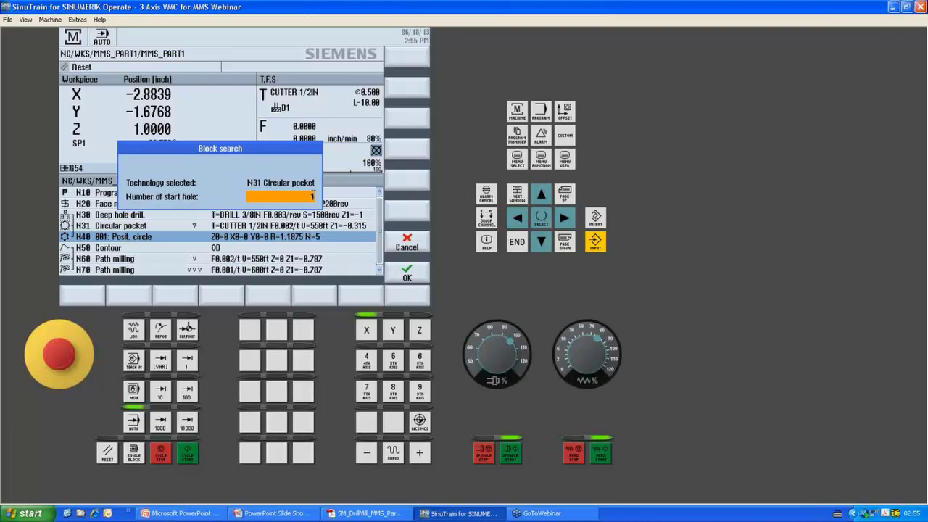
# Set the start hole number to 3, start the block search, and run the program from that hole.
pyautogui.write('3')
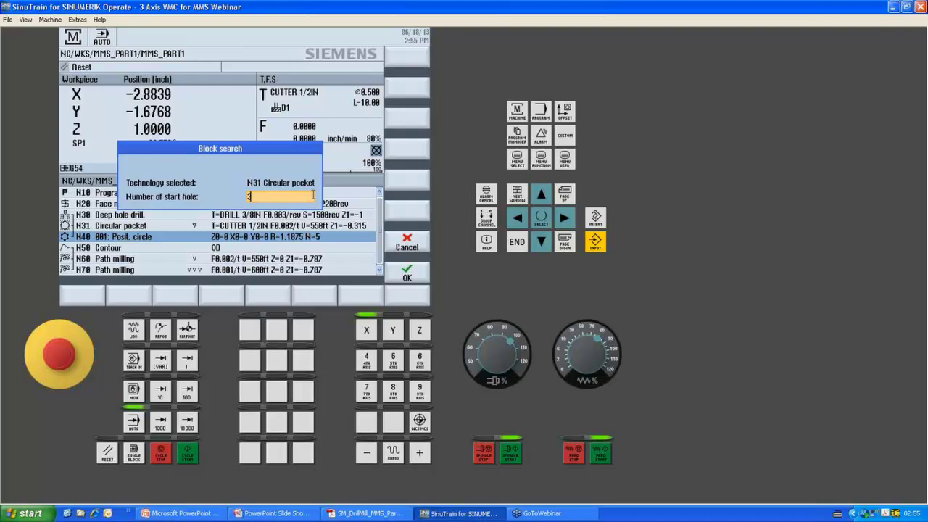
pyautogui.press('Return')
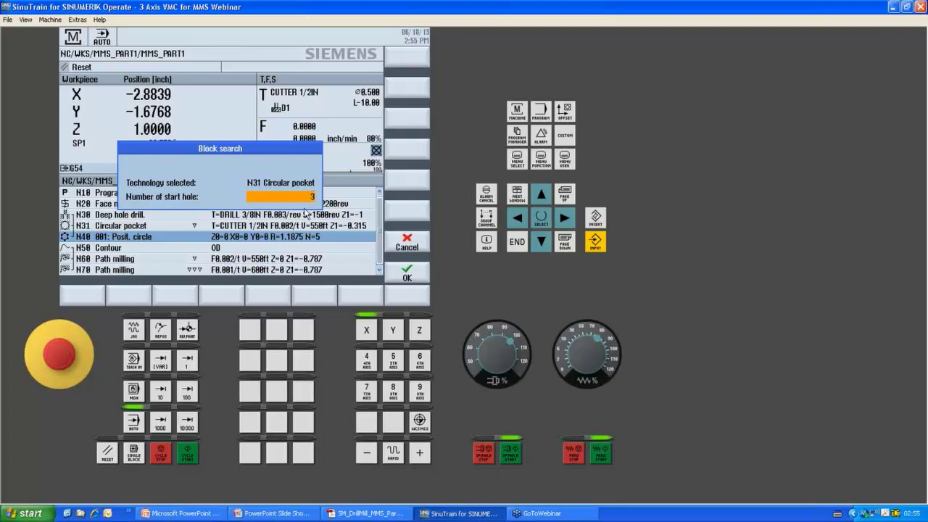
pyautogui.click(401, 275)
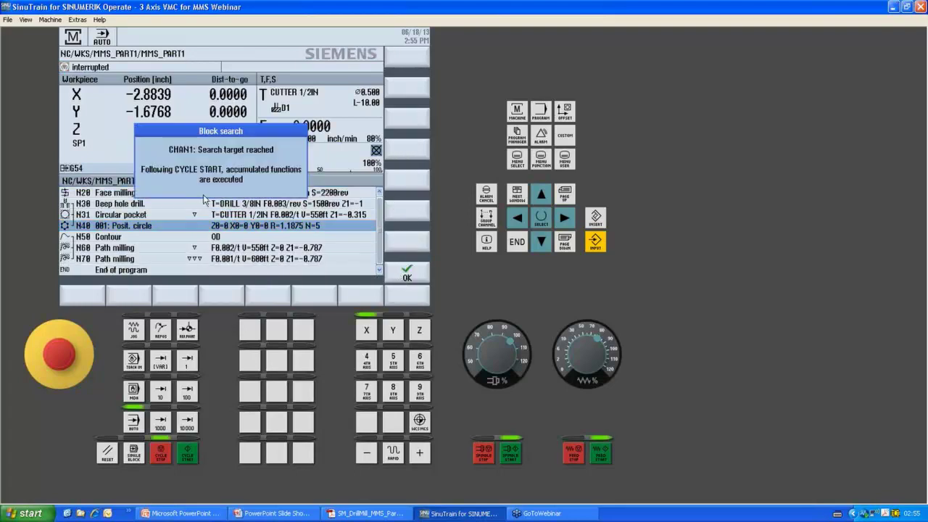
pyautogui.click(190, 455)
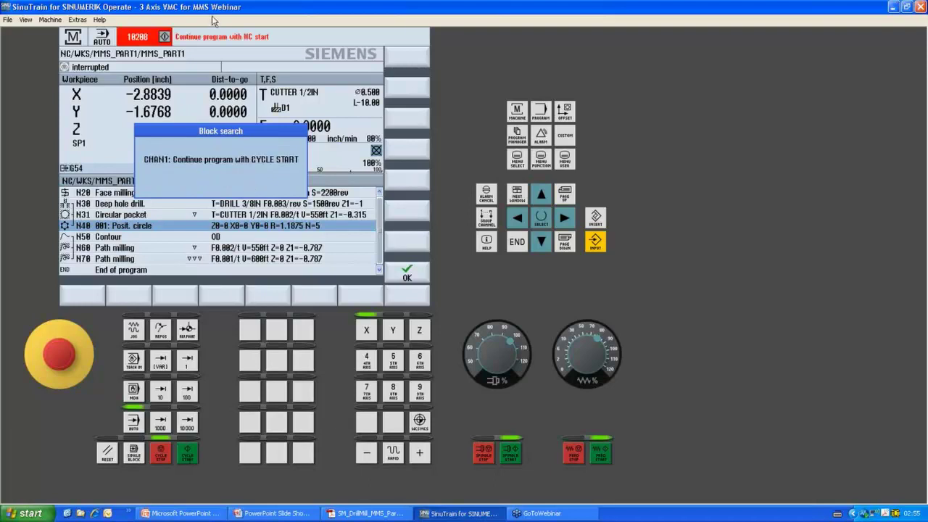
pyautogui.click(187, 451)
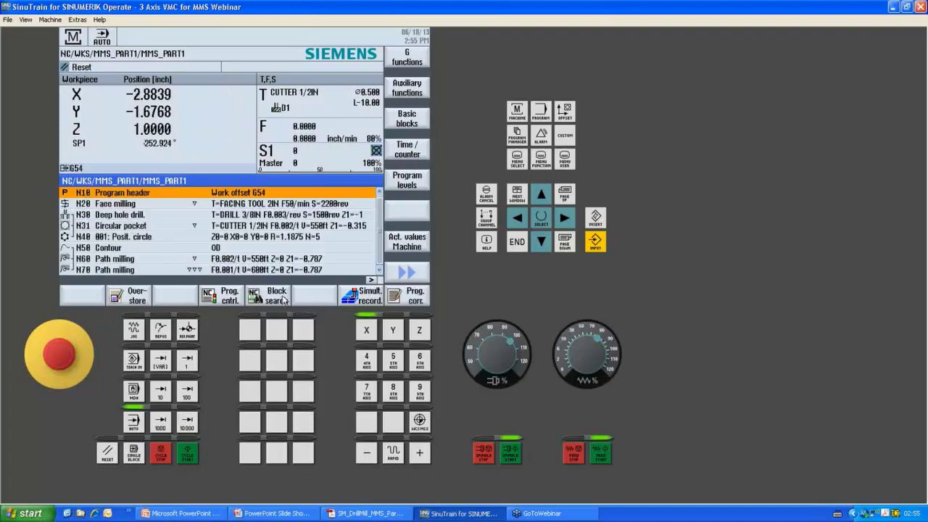
# Start a block search directly in Auto mode at position circle N40 and select N31 Circular pocket as the technology.
pyautogui.click(264, 297)
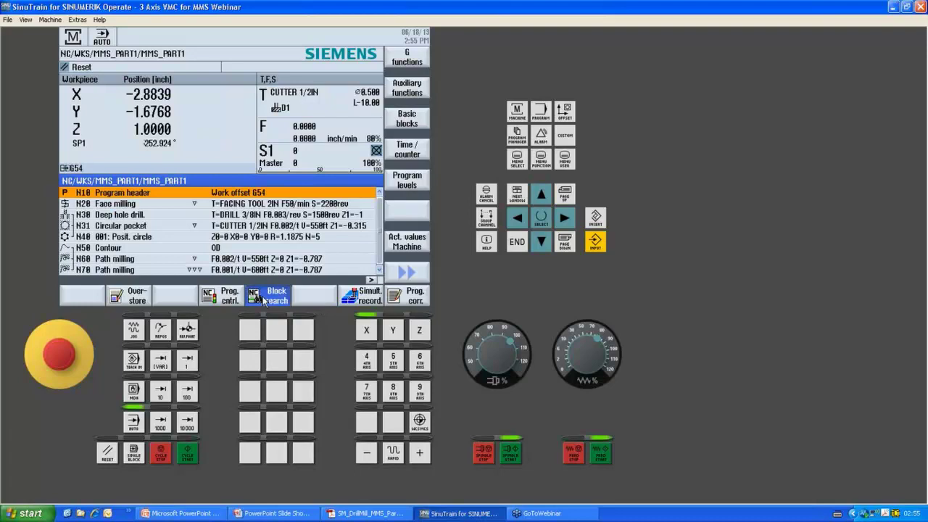
pyautogui.click(541, 242)
pyautogui.click(541, 242)
pyautogui.click(540, 242)
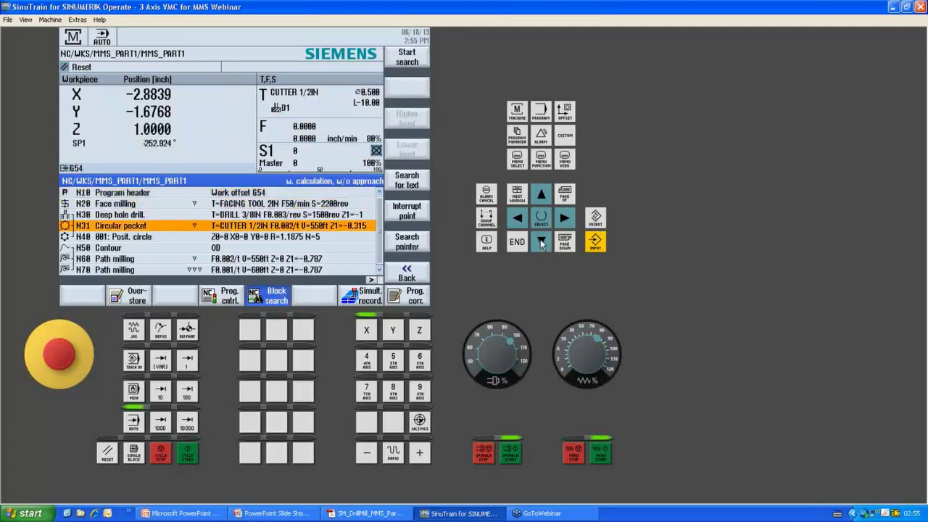
pyautogui.click(540, 242)
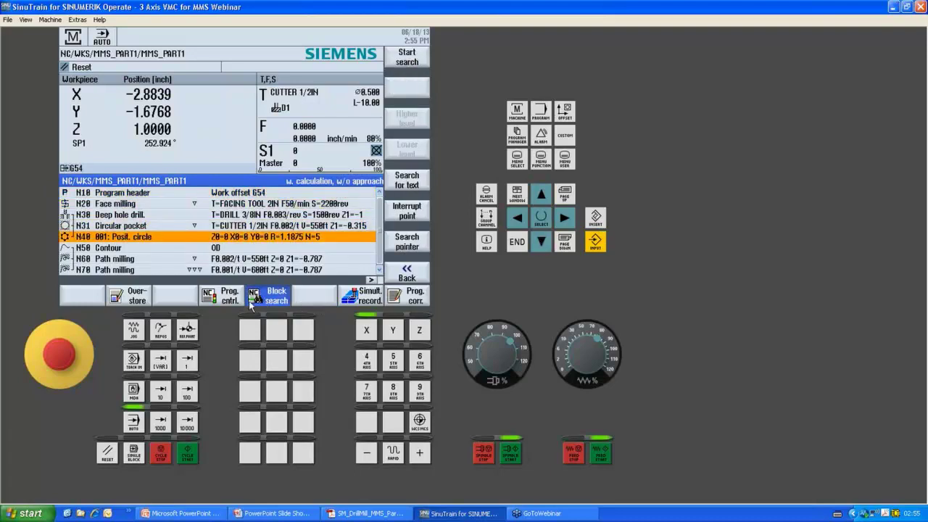
pyautogui.click(415, 62)
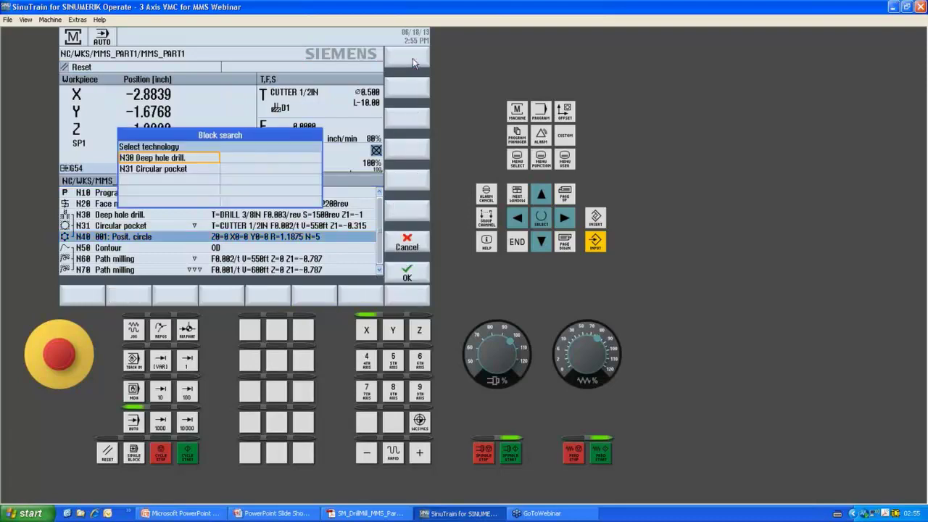
pyautogui.click(192, 174)
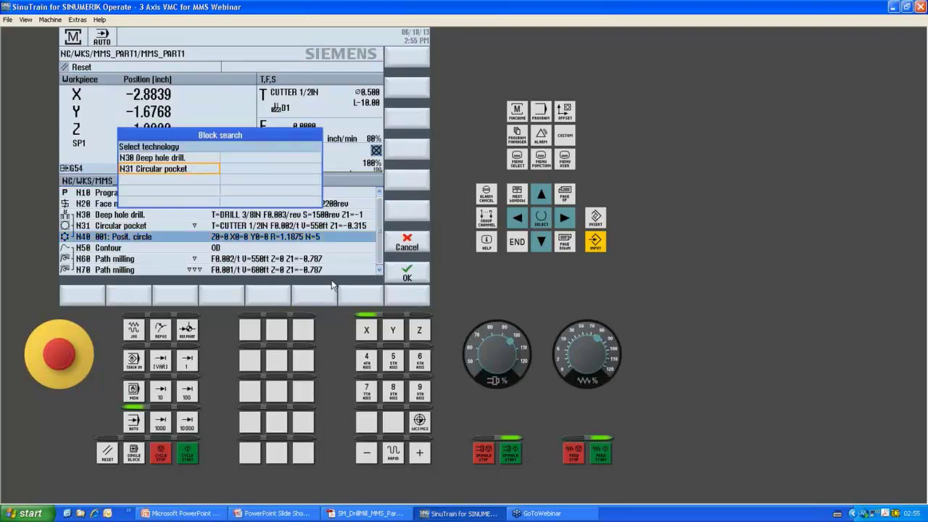
# Enter 3 as the start hole for the circular pocket, run the search, and continue the program from there.
pyautogui.click(406, 275)
pyautogui.write('3')
pyautogui.press('Return')
pyautogui.click(406, 276)
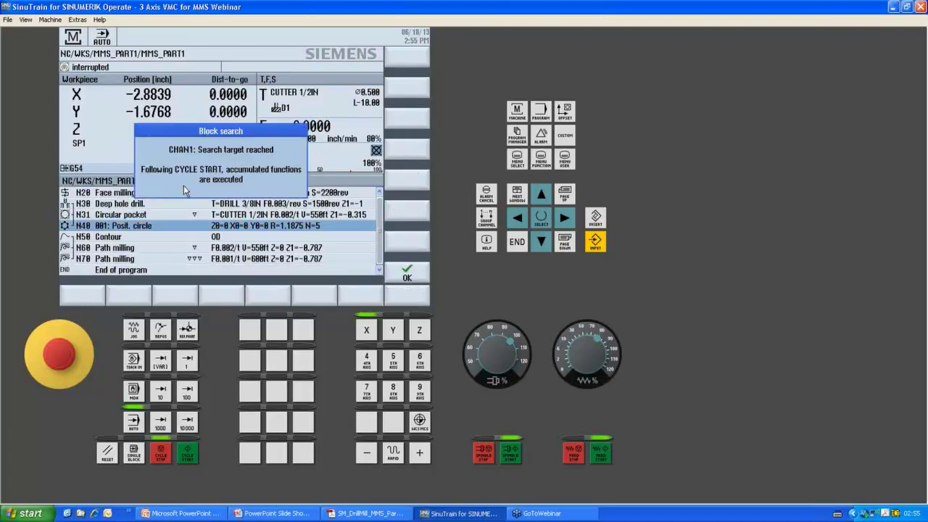
pyautogui.click(187, 454)
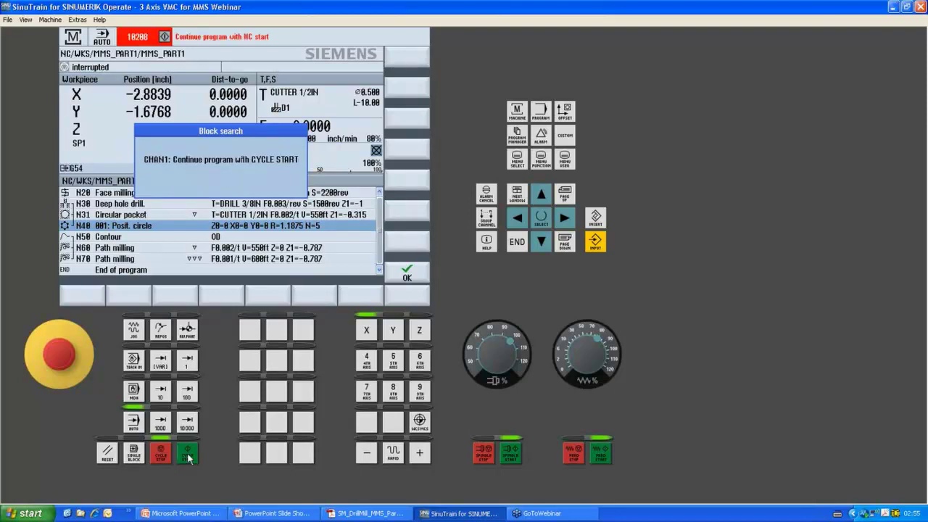
pyautogui.click(188, 455)
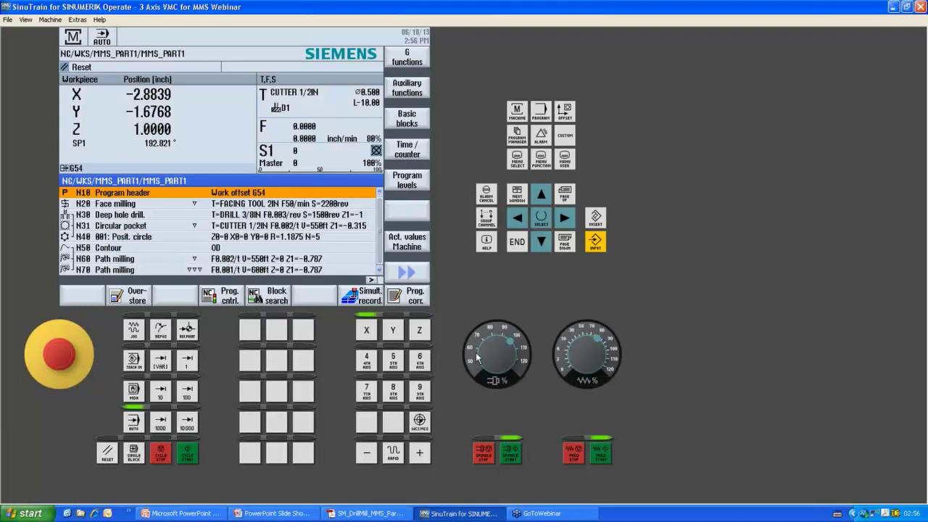
# Switch to the PowerPoint slide show, advance it to the Questions slide, and return to SinuTrain.
pyautogui.hotkey('alt', 'Tab')
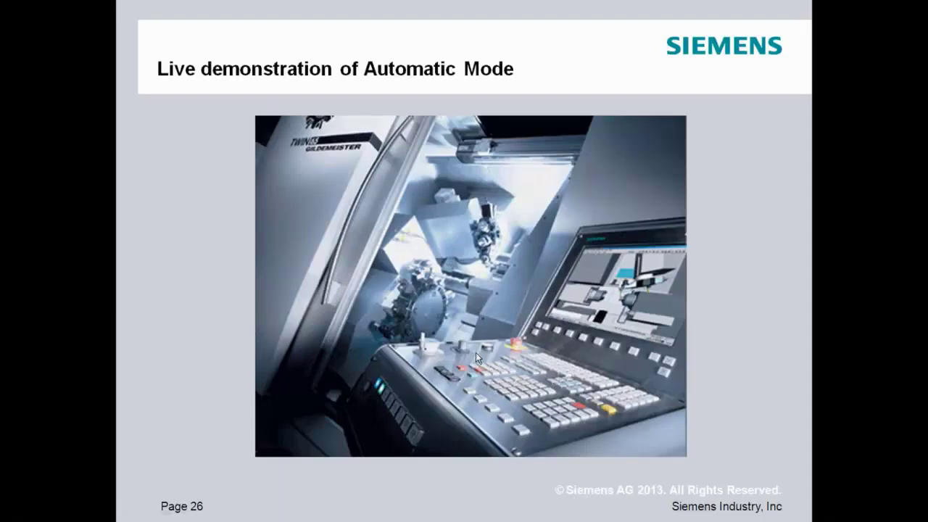
pyautogui.click(476, 352)
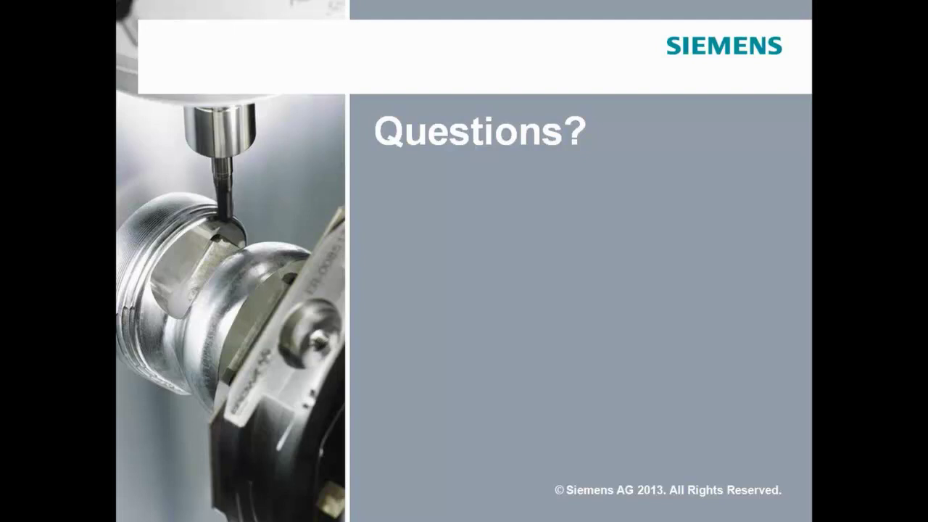
pyautogui.hotkey('alt', 'Tab')
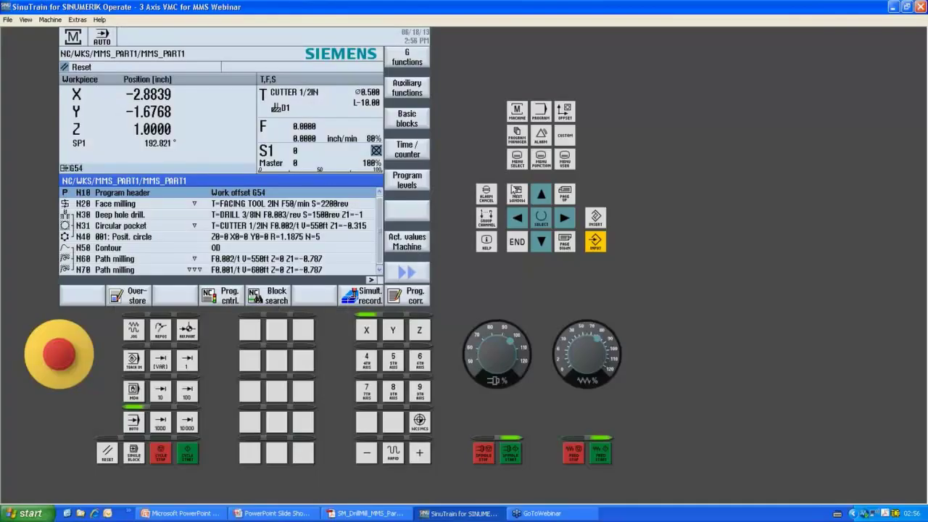
# Open MMS_PART1 for editing and view the contour milling parameters for Pocket and Pocket residual material, cancelling both without adding a cycle.
pyautogui.click(517, 136)
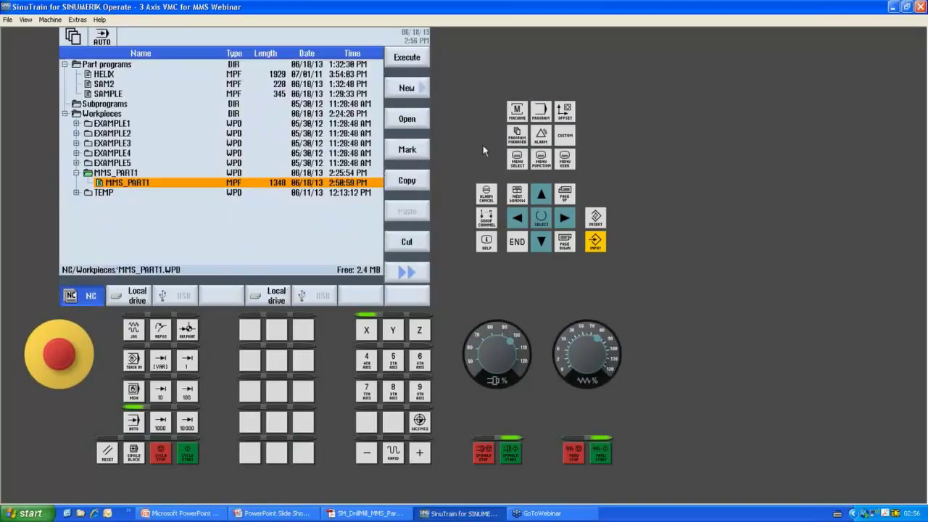
pyautogui.doubleClick(317, 186)
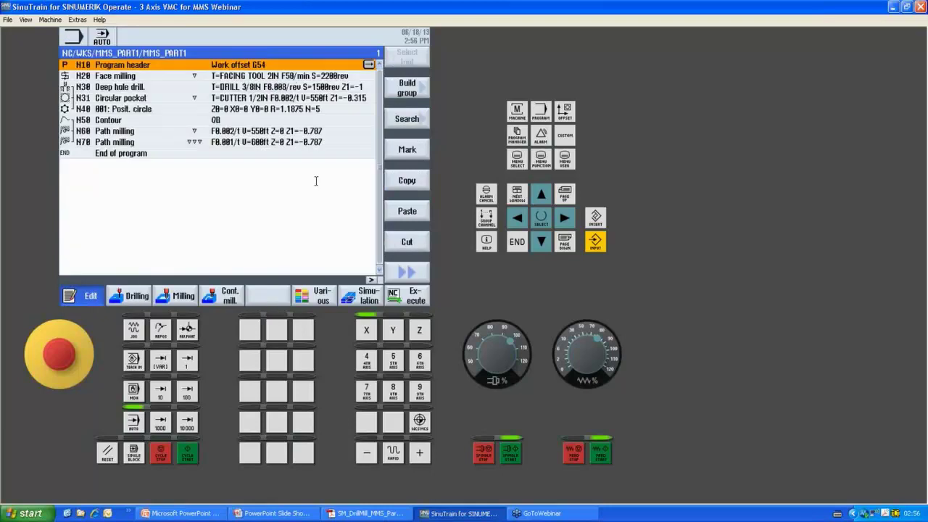
pyautogui.click(229, 299)
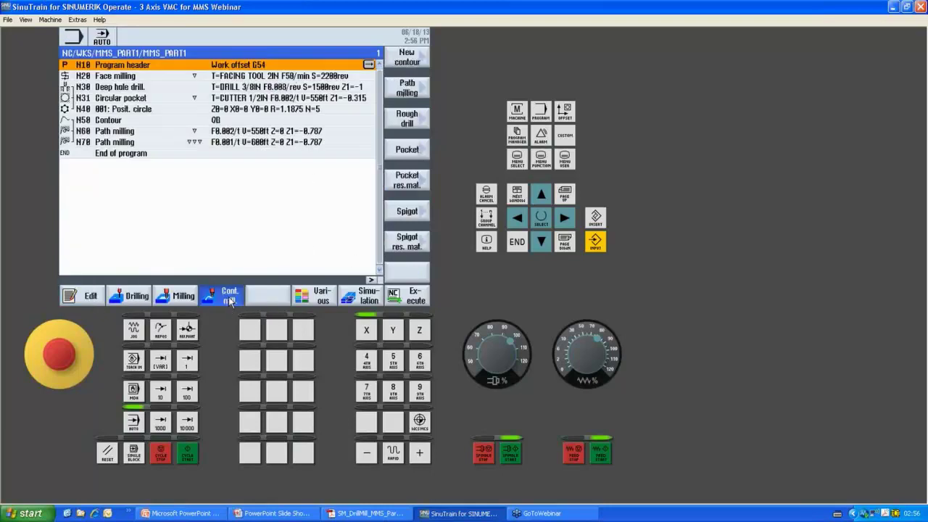
pyautogui.click(407, 150)
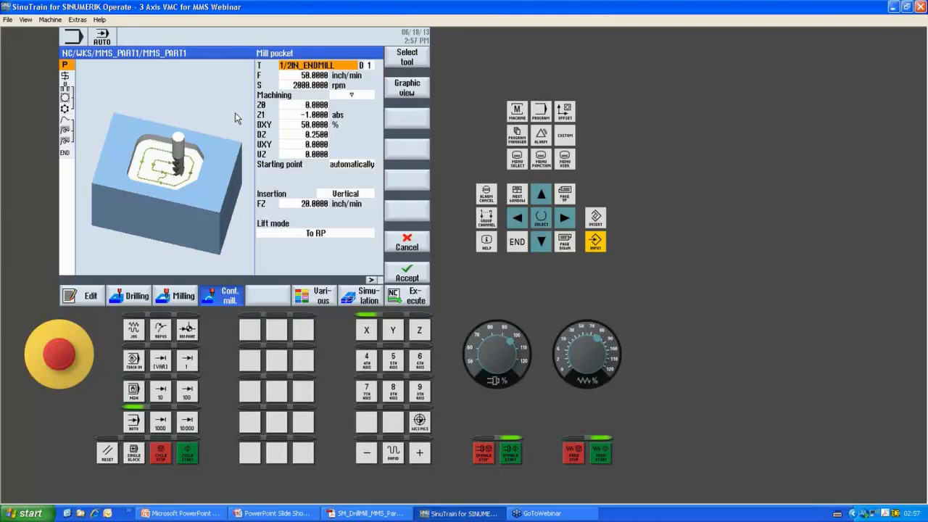
pyautogui.click(407, 242)
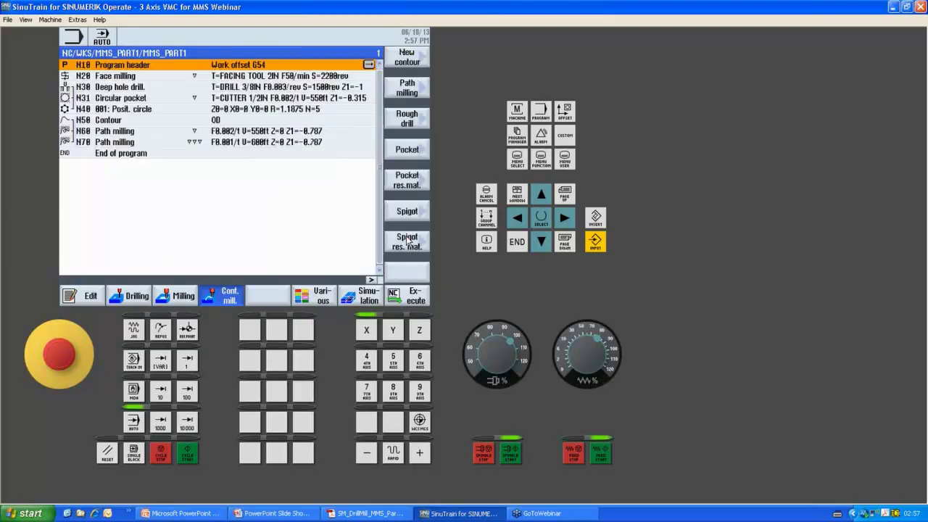
pyautogui.click(416, 186)
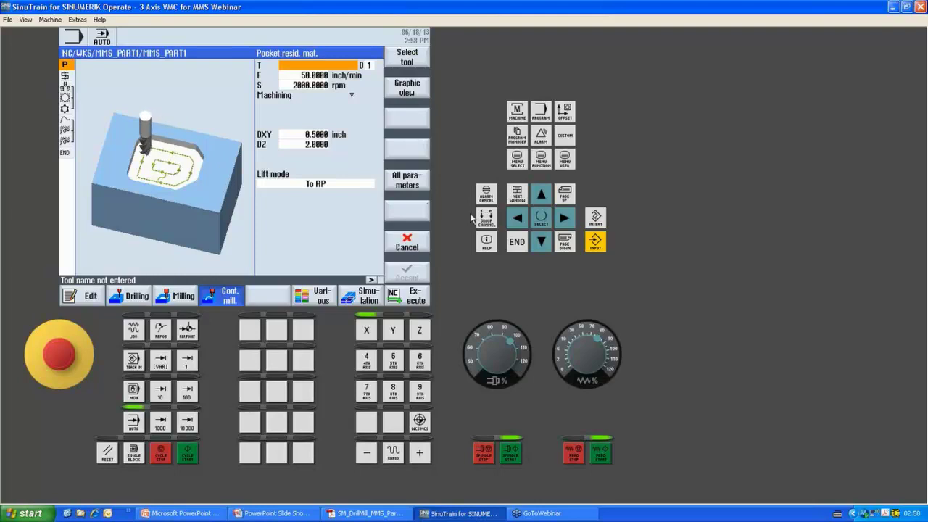
pyautogui.click(403, 247)
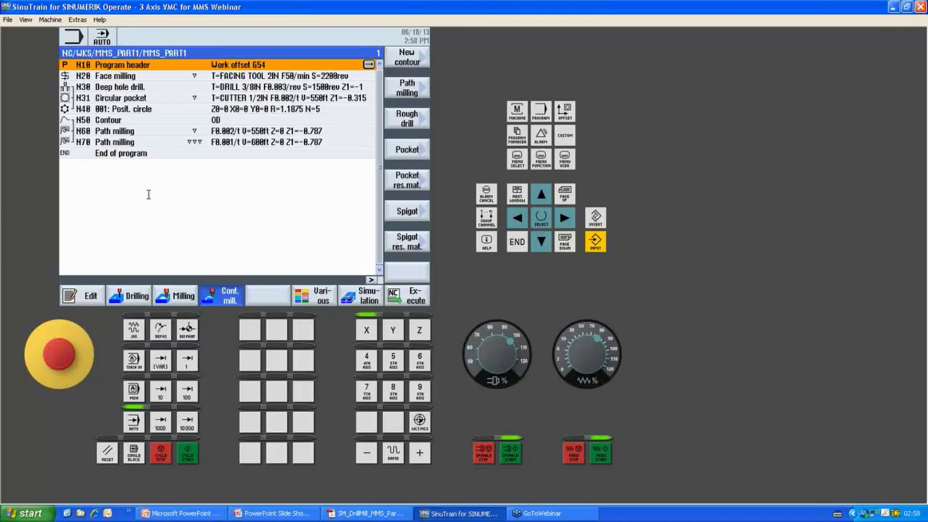
# Switch to the machine area in Jog mode, open workpiece edge measurement for X, and set it to measure only.
pyautogui.click(518, 109)
pyautogui.click(134, 331)
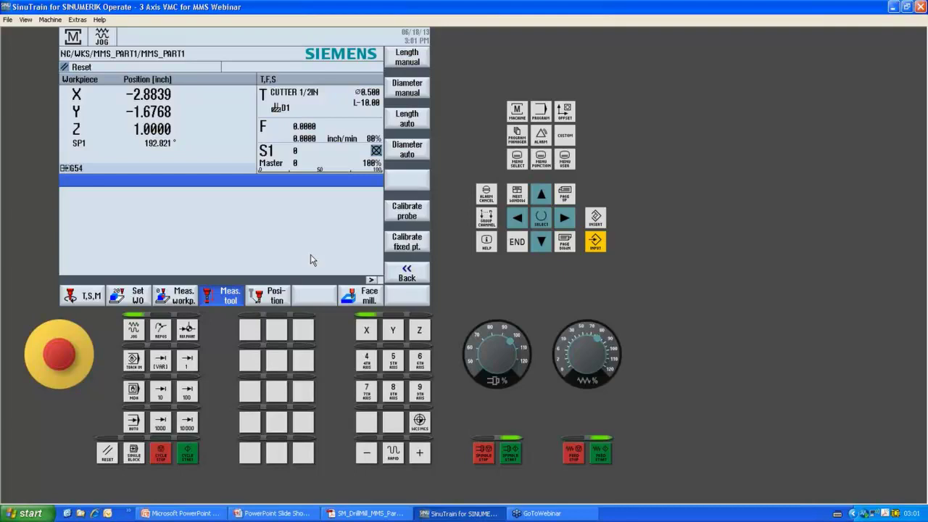
pyautogui.click(187, 299)
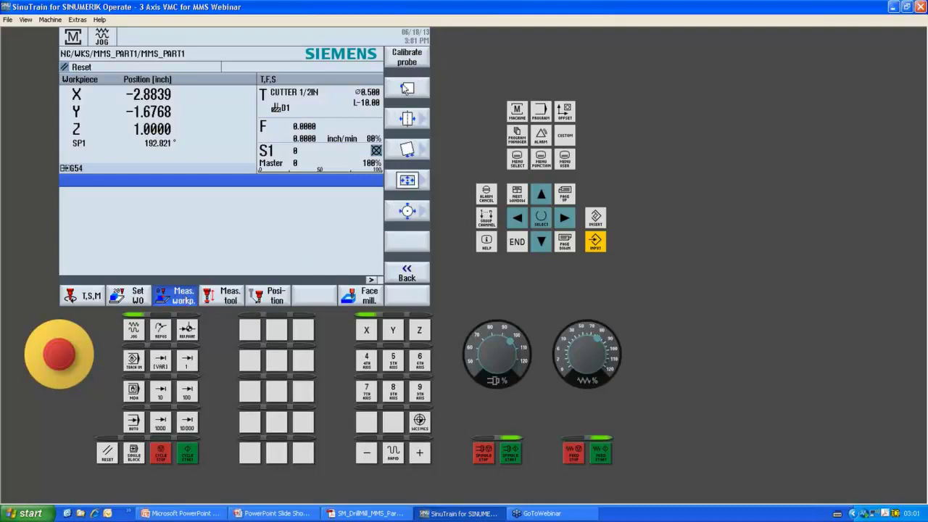
pyautogui.click(411, 89)
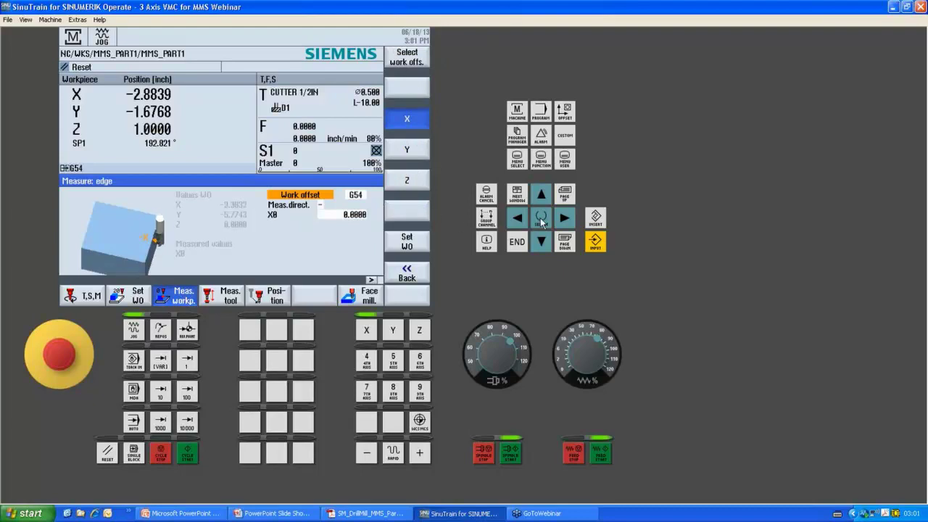
pyautogui.click(541, 220)
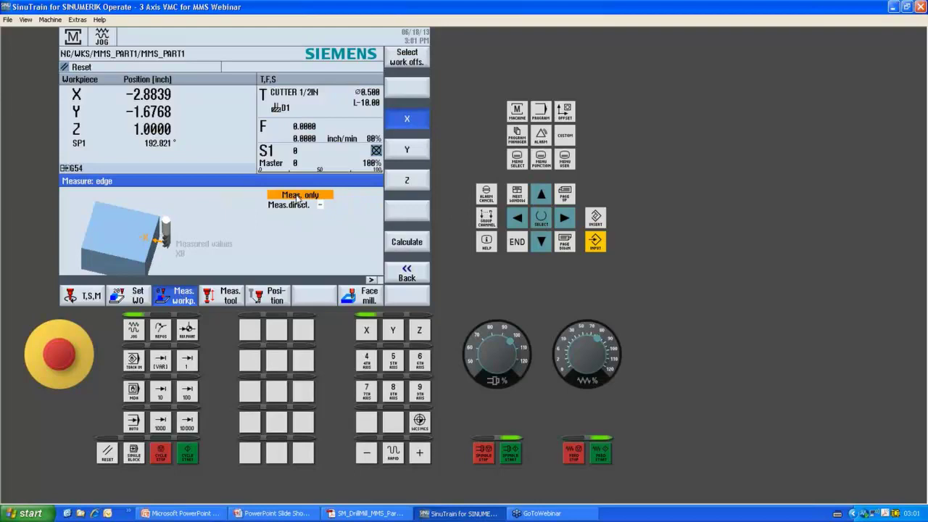
# Change the edge measurement to the Z axis with work offset G54 as the target, and leave it without setting the offset.
pyautogui.click(425, 180)
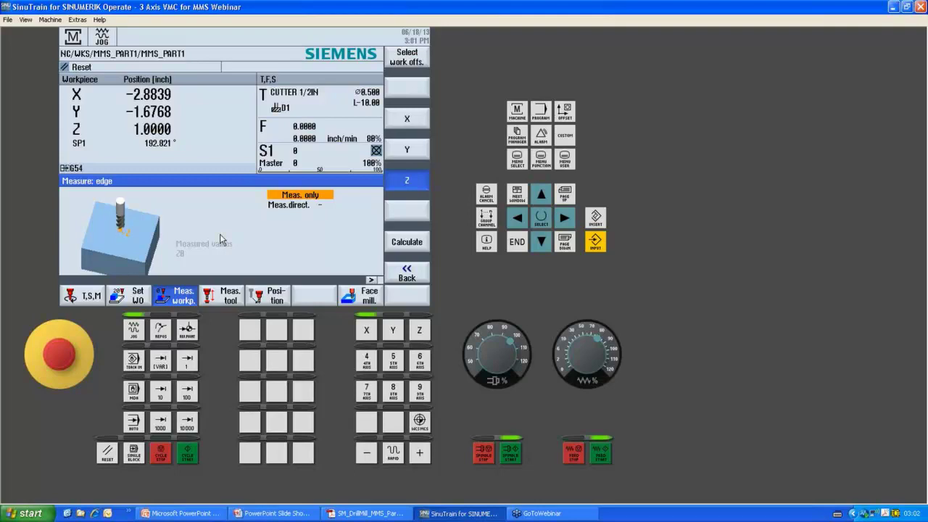
pyautogui.click(543, 219)
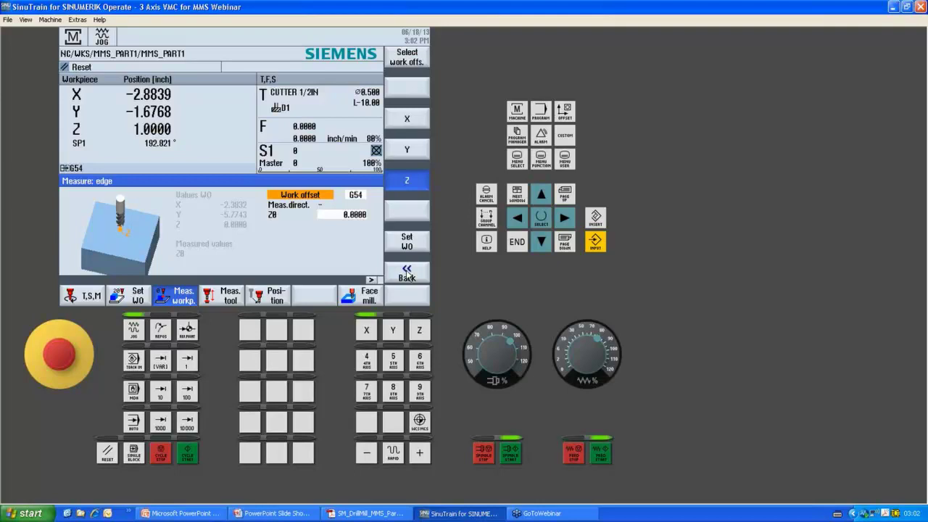
pyautogui.click(408, 275)
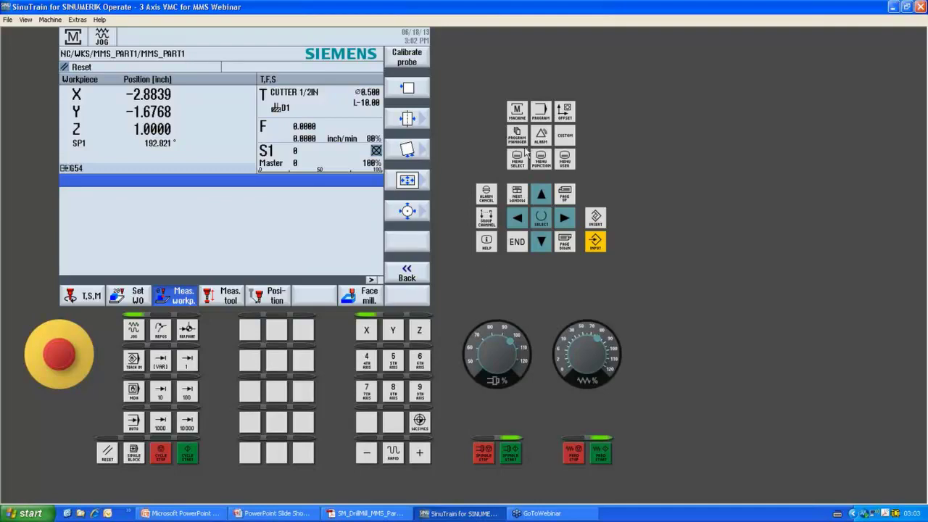
# Set up multiple clamping in the program manager with 2 clampings, first work offset G54, and new program name 1.
pyautogui.click(516, 137)
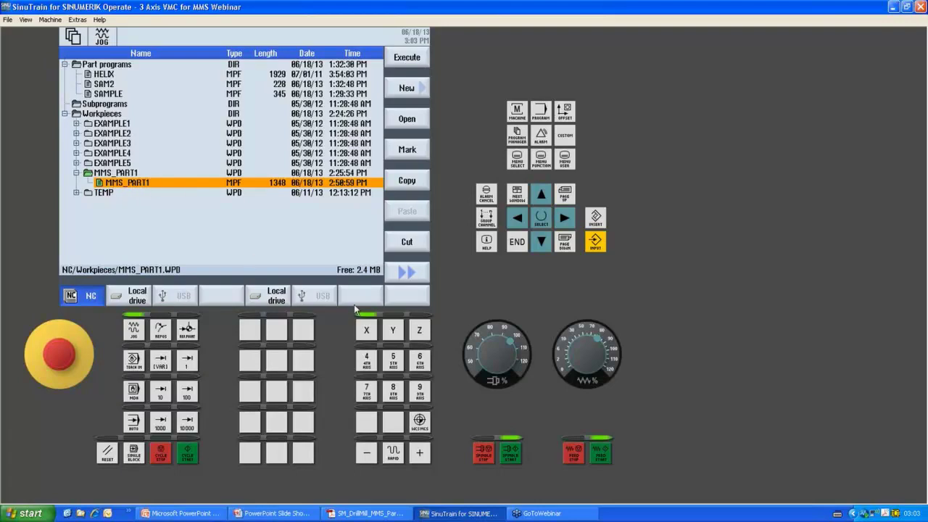
pyautogui.click(418, 279)
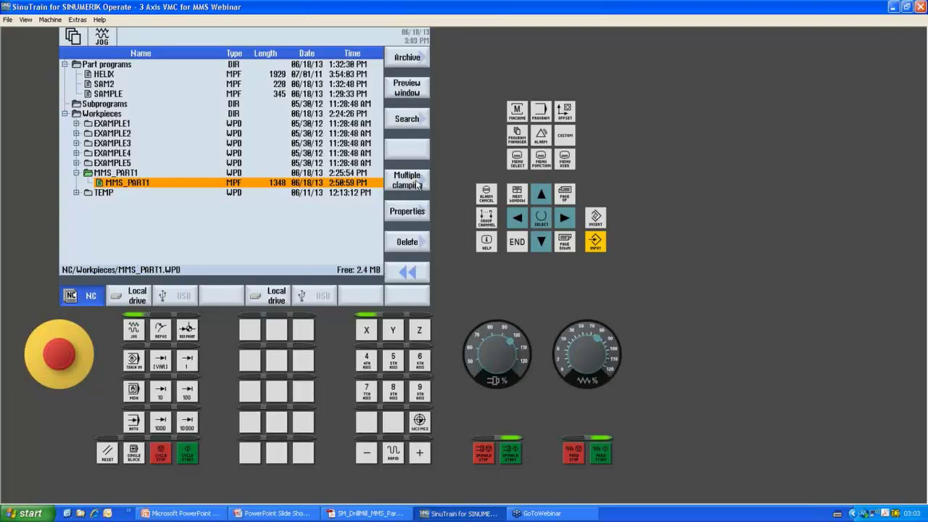
pyautogui.click(417, 184)
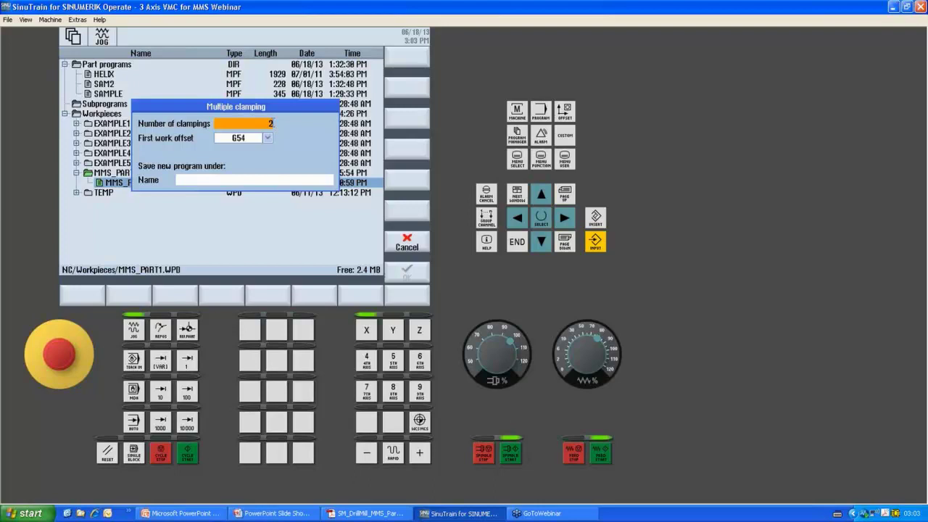
pyautogui.click(534, 246)
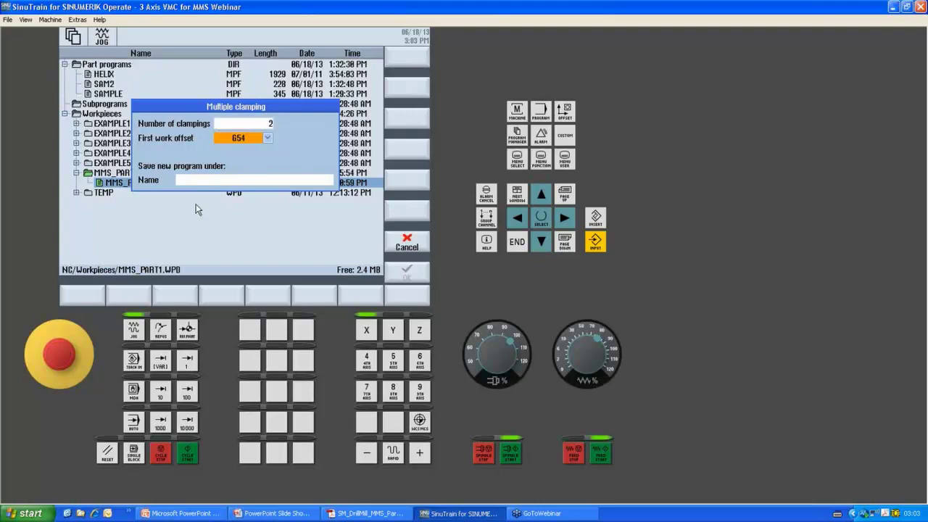
pyautogui.click(200, 179)
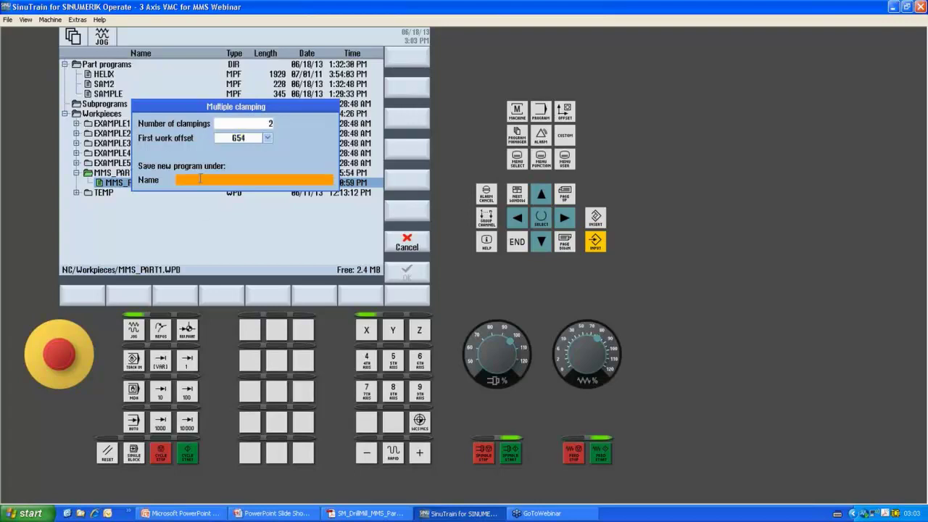
pyautogui.write('1')
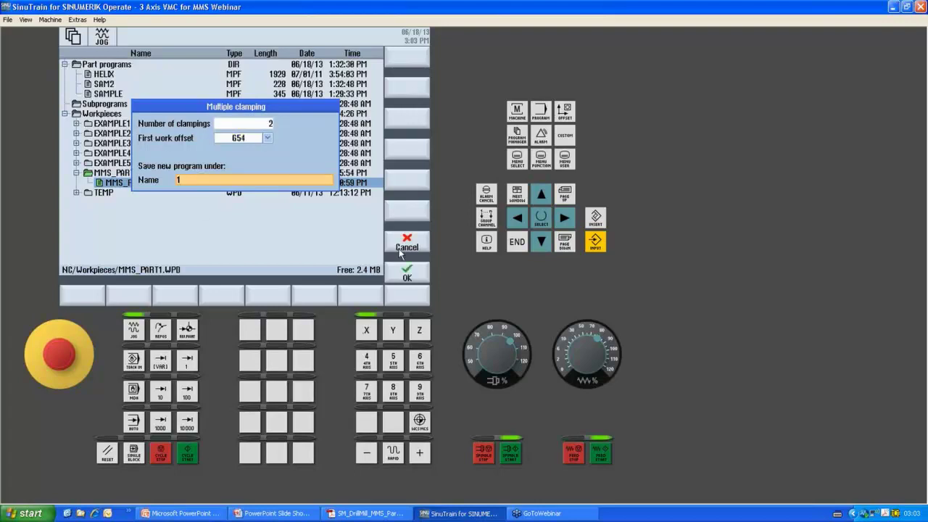
pyautogui.click(416, 280)
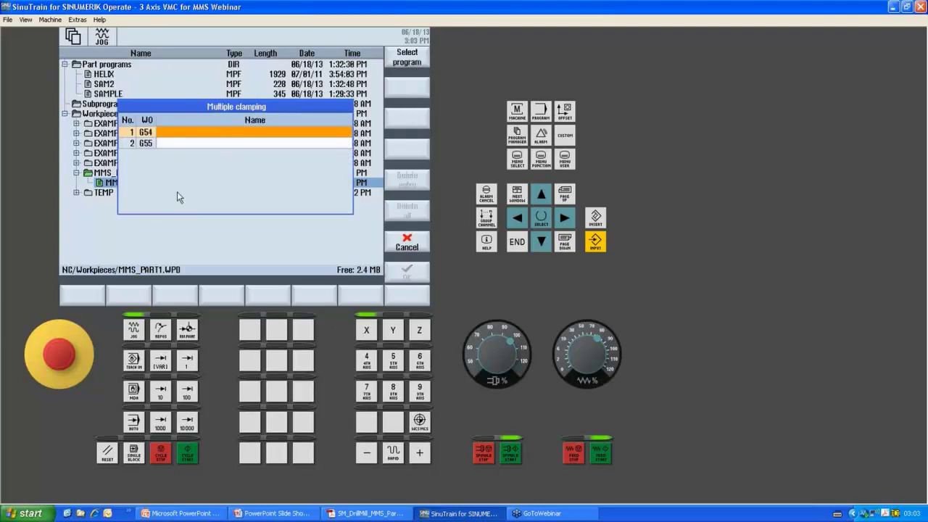
# Generate the multiple clamping program with MMS_PART1.MPF assigned to both G54 and G55, and open the resulting program 1.
pyautogui.click(411, 63)
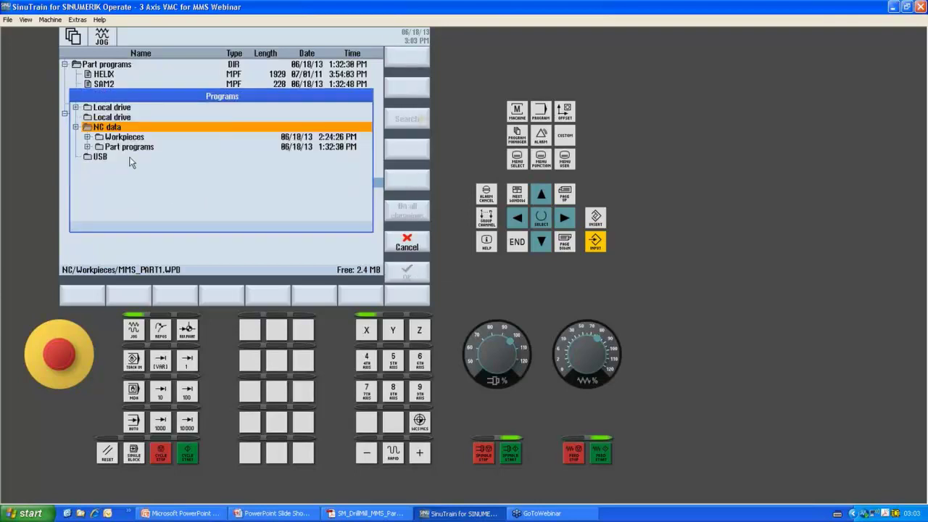
pyautogui.click(87, 137)
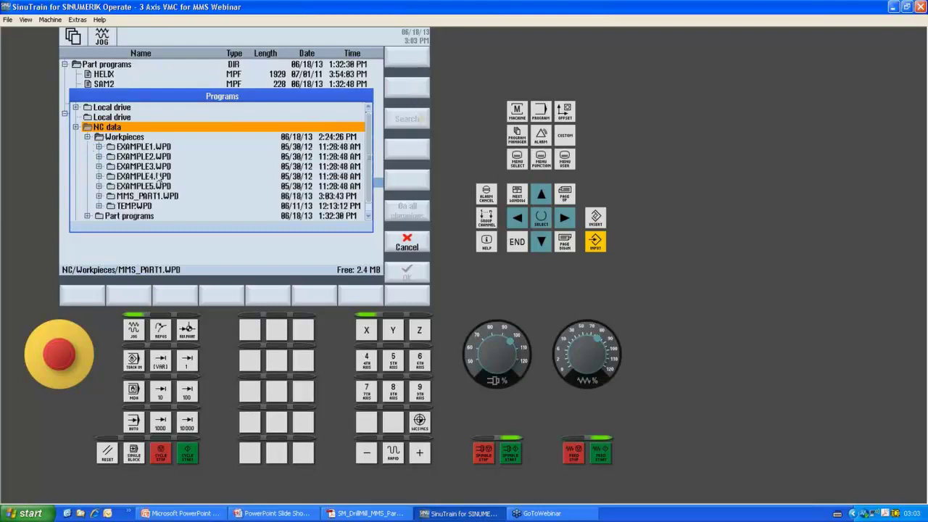
pyautogui.click(100, 196)
pyautogui.click(171, 217)
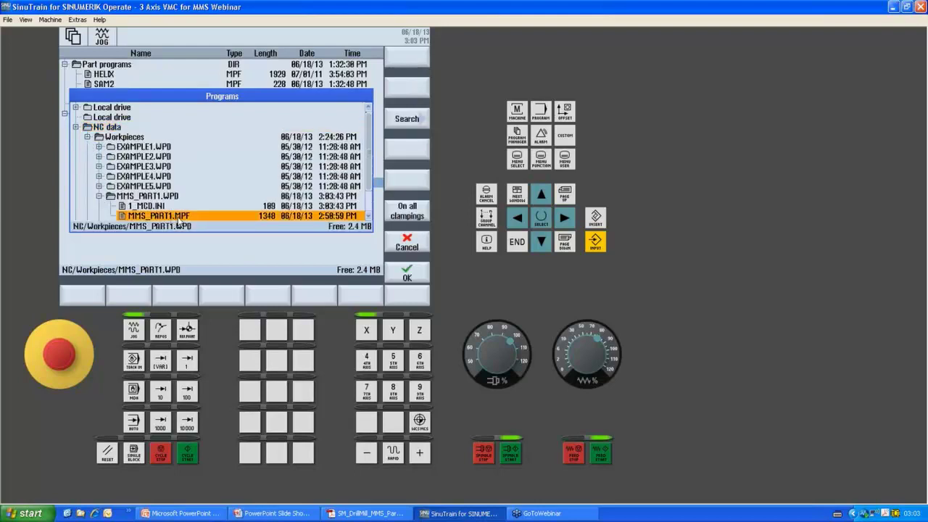
pyautogui.click(408, 276)
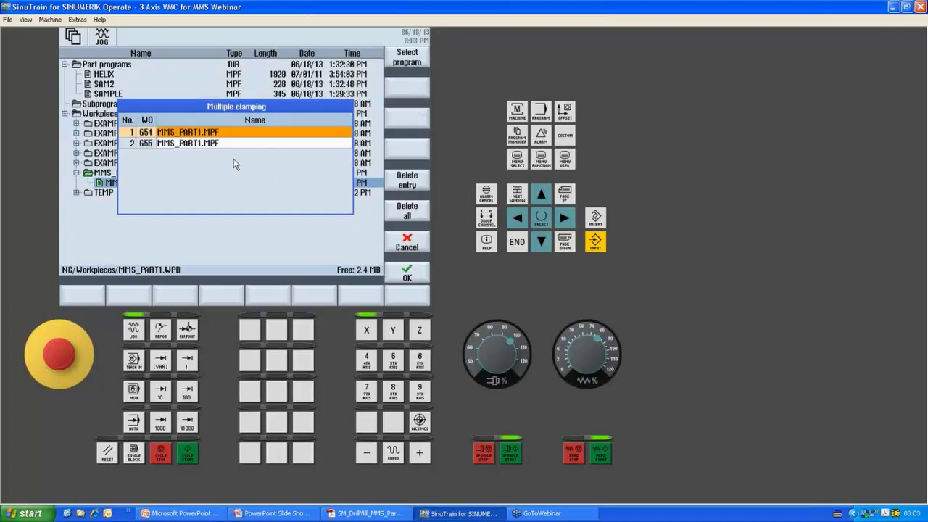
pyautogui.click(413, 274)
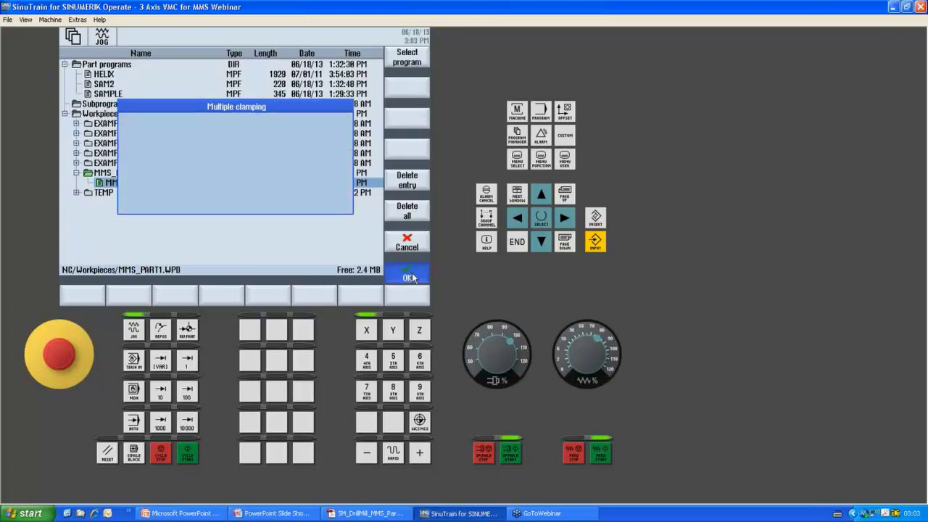
pyautogui.doubleClick(376, 183)
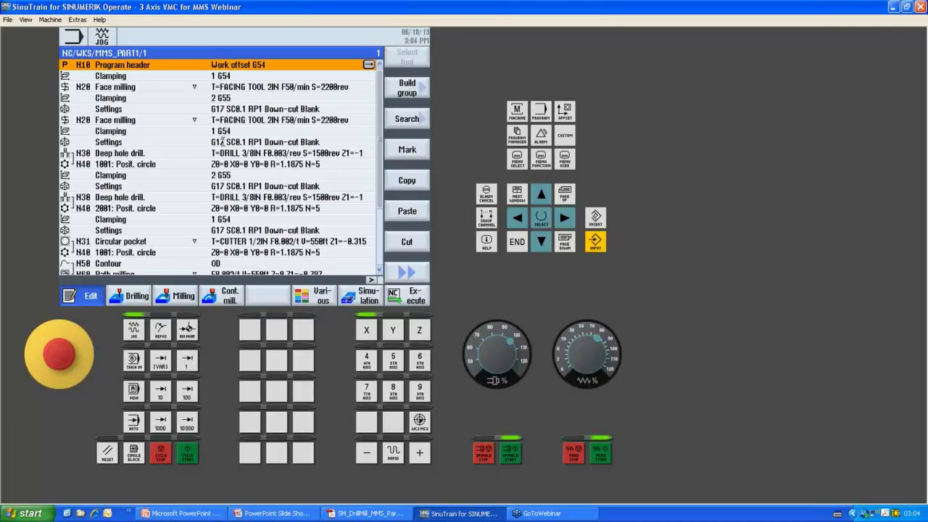
# Browse the local drive's SM_TRAINING_SAMPLES folder in the program manager, select BASIC_CYCLE800, and show the main file commands.
pyautogui.click(515, 138)
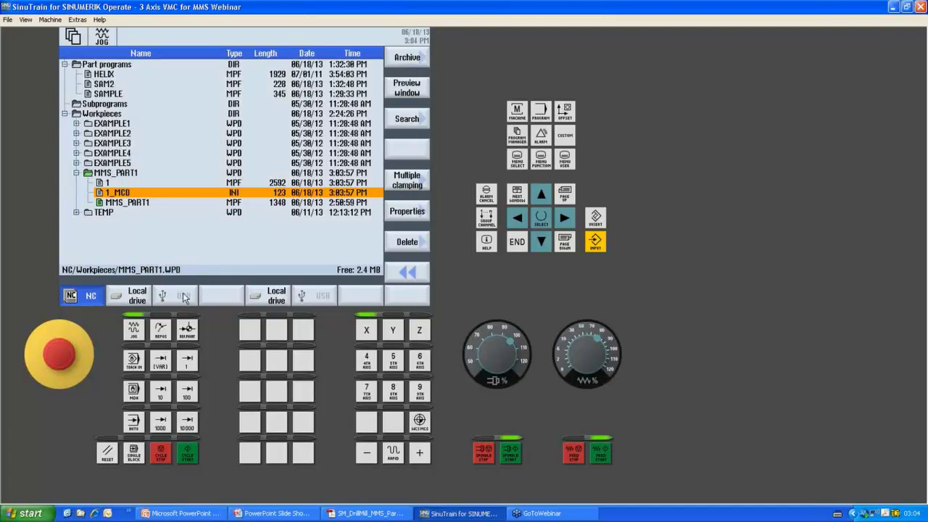
pyautogui.click(274, 301)
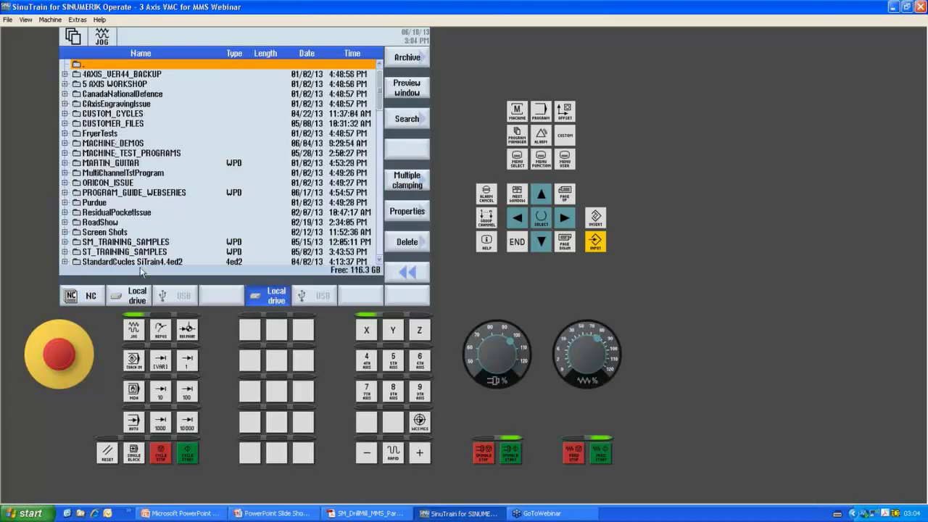
pyautogui.click(65, 241)
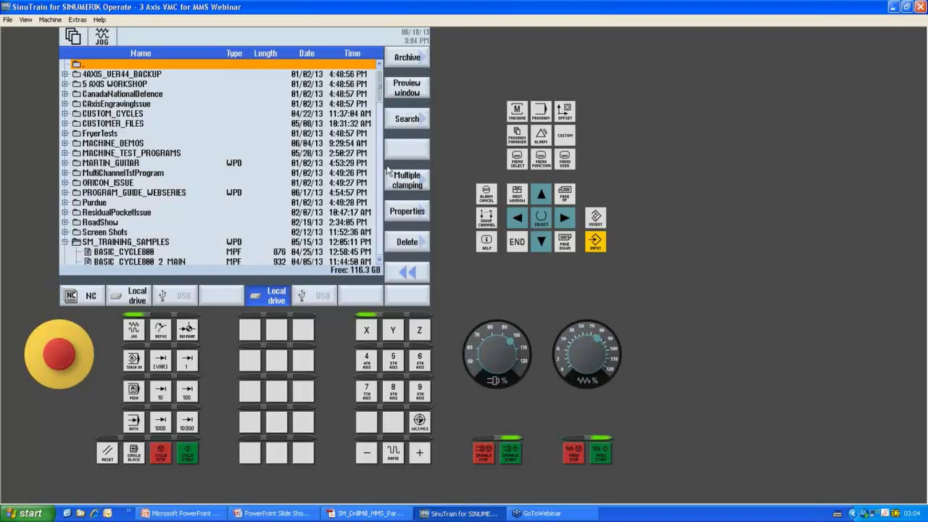
pyautogui.click(379, 261)
pyautogui.scroll(-3, 379, 261)
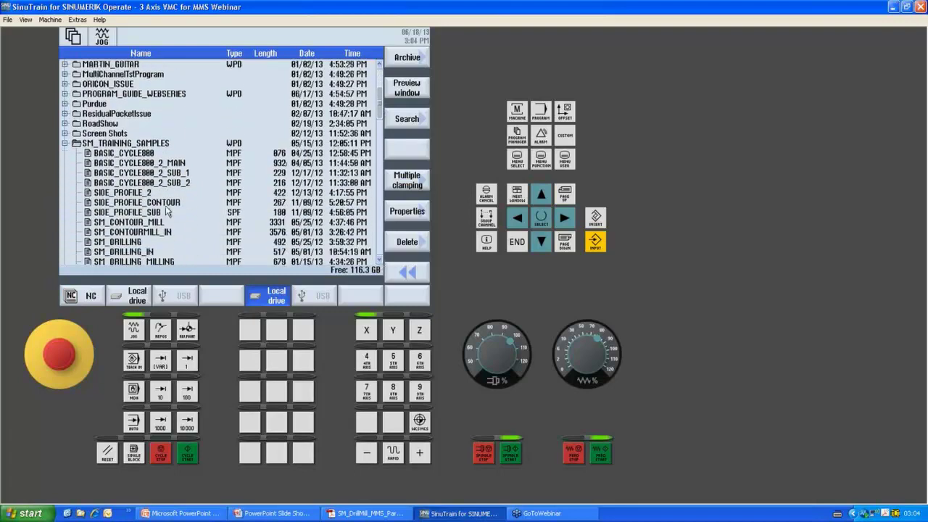
pyautogui.click(131, 156)
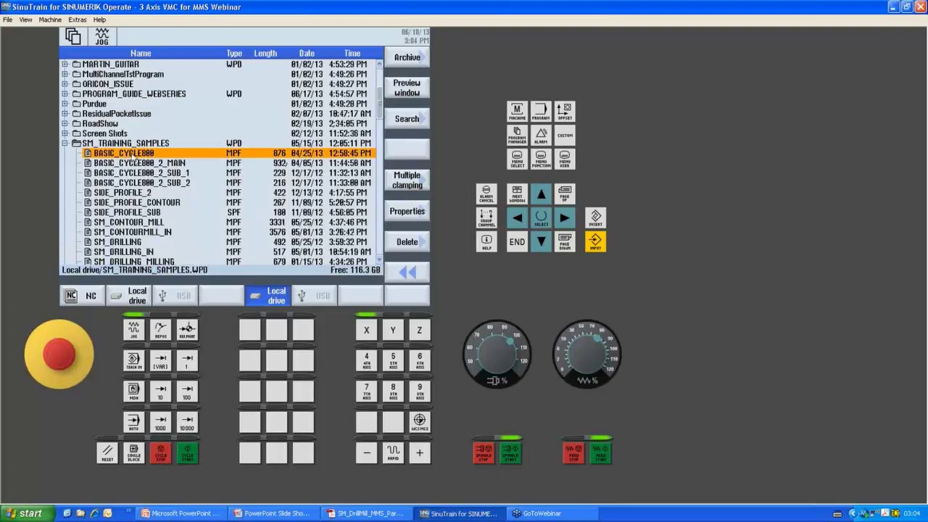
pyautogui.click(418, 275)
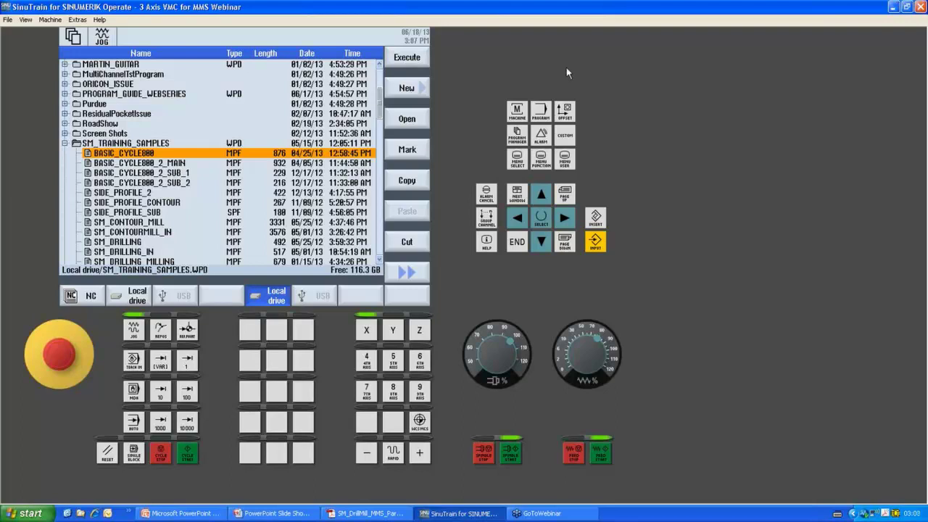
# Open the tool list and select tool 1 in magazine location 8 to examine its entry.
pyautogui.click(566, 111)
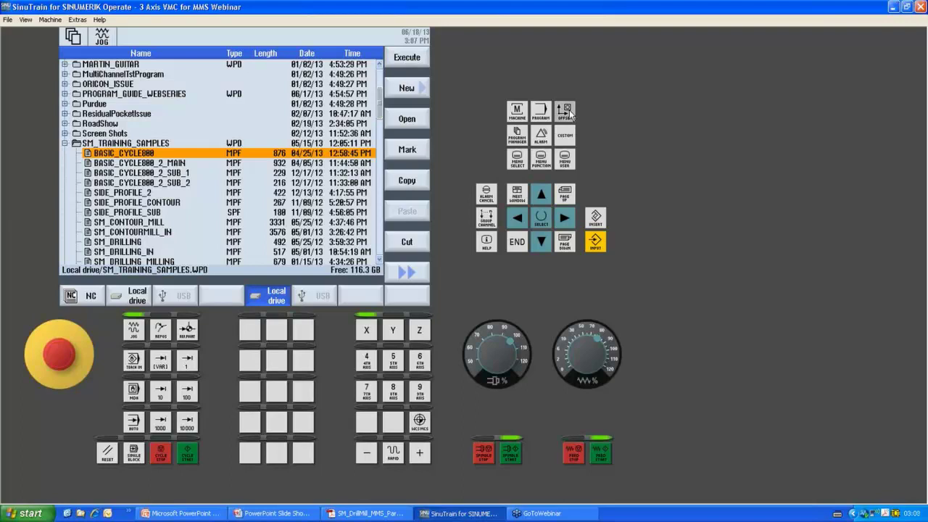
pyautogui.scroll(10, 380, 262)
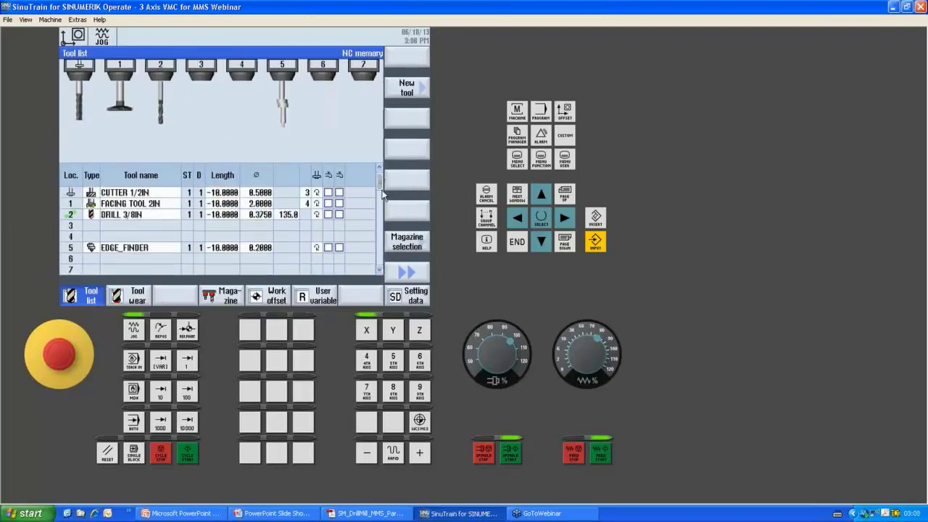
pyautogui.click(379, 270)
pyautogui.click(379, 271)
pyautogui.click(379, 271)
pyautogui.click(96, 245)
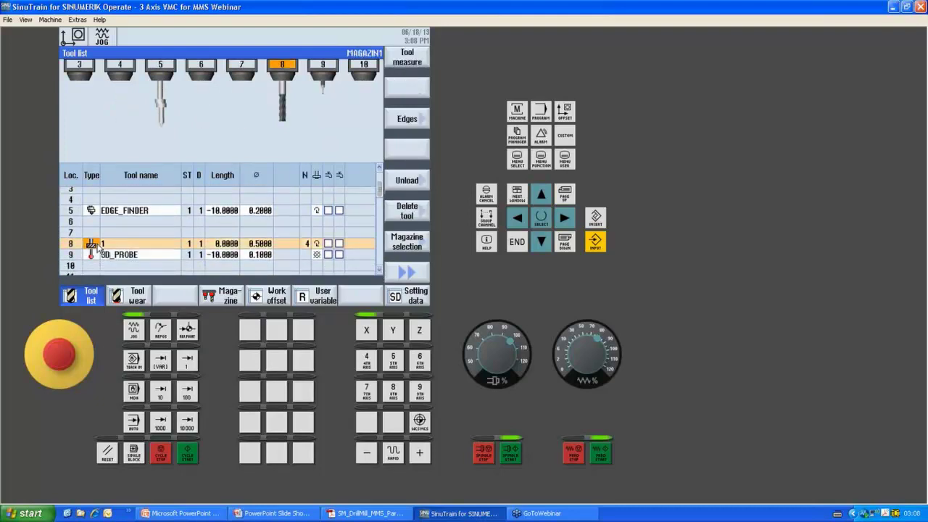
pyautogui.click(407, 273)
pyautogui.click(408, 275)
# Create a new End mill (type 120) in empty magazine location 7 and name it 1.
pyautogui.click(375, 228)
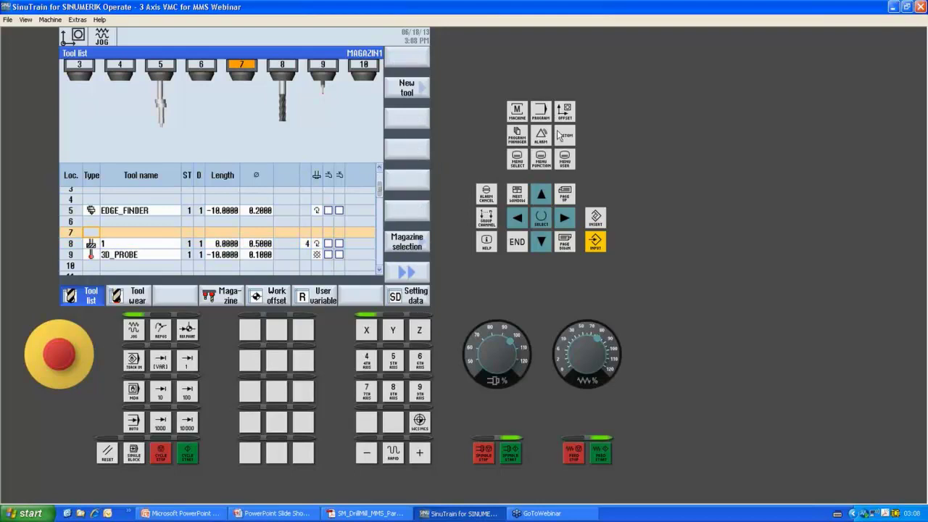
pyautogui.click(414, 90)
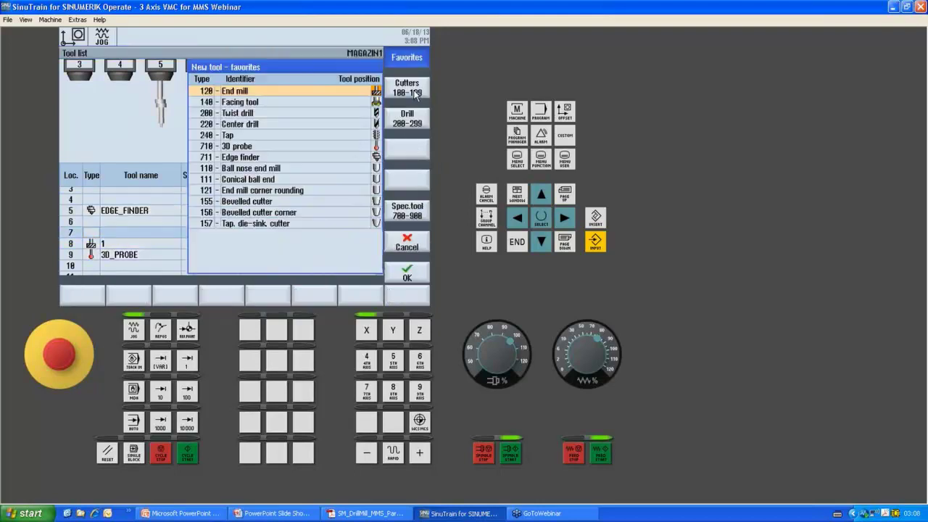
pyautogui.click(405, 273)
pyautogui.press('BackSpace')
pyautogui.press('BackSpace')
pyautogui.press('BackSpace')
pyautogui.press('BackSpace')
pyautogui.press('BackSpace')
pyautogui.press('BackSpace')
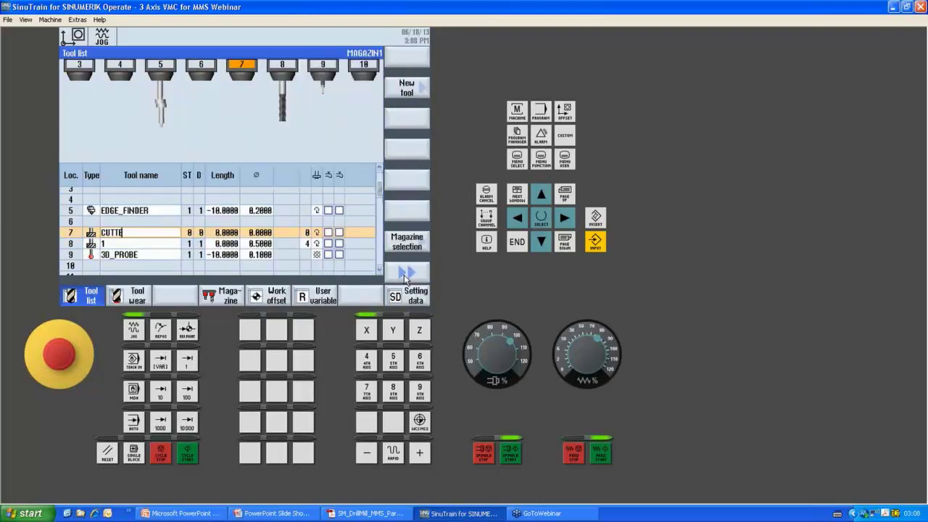
pyautogui.write('1')
pyautogui.press('Return')
# Set the diameter of the end mill in location 7 to 0.5 and its number of teeth to 4.
pyautogui.press('Right')
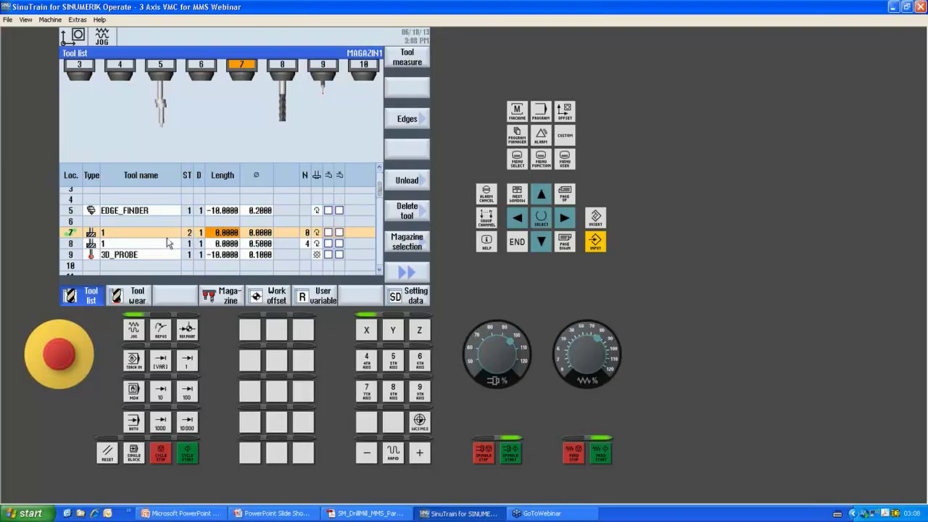
pyautogui.press('Right')
pyautogui.write('0.5')
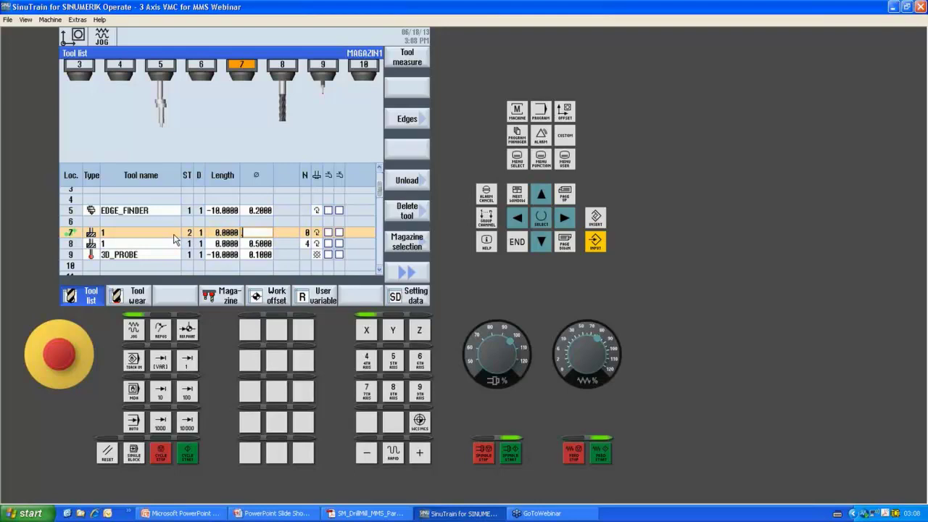
pyautogui.press('Return')
pyautogui.press('Right')
pyautogui.write('4')
pyautogui.press('Return')
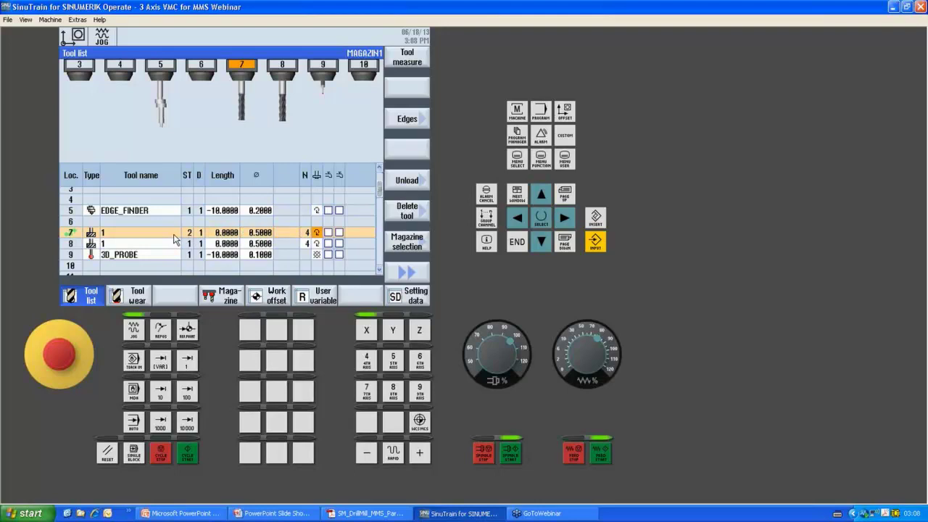
# In the tool wear list, cycle the monitoring type of the tool in location 8 from T through to wear monitoring (W).
pyautogui.click(137, 299)
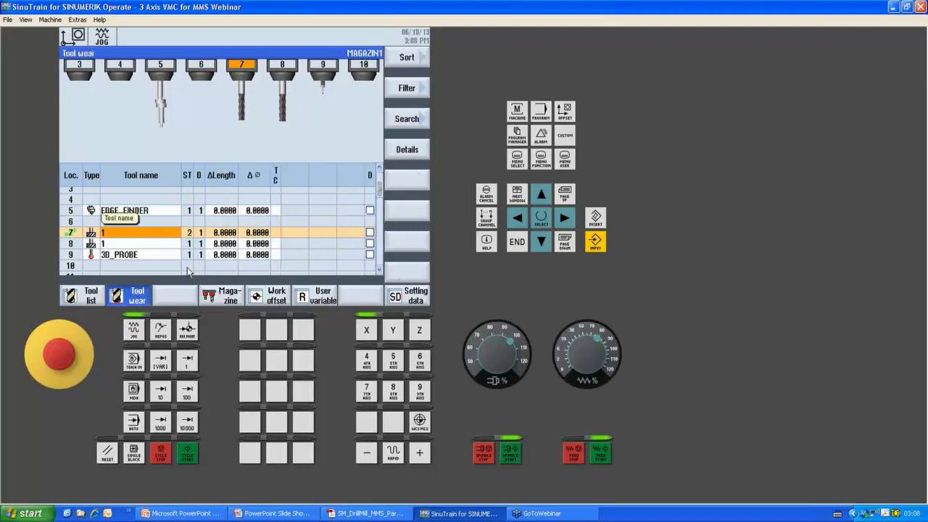
pyautogui.click(150, 246)
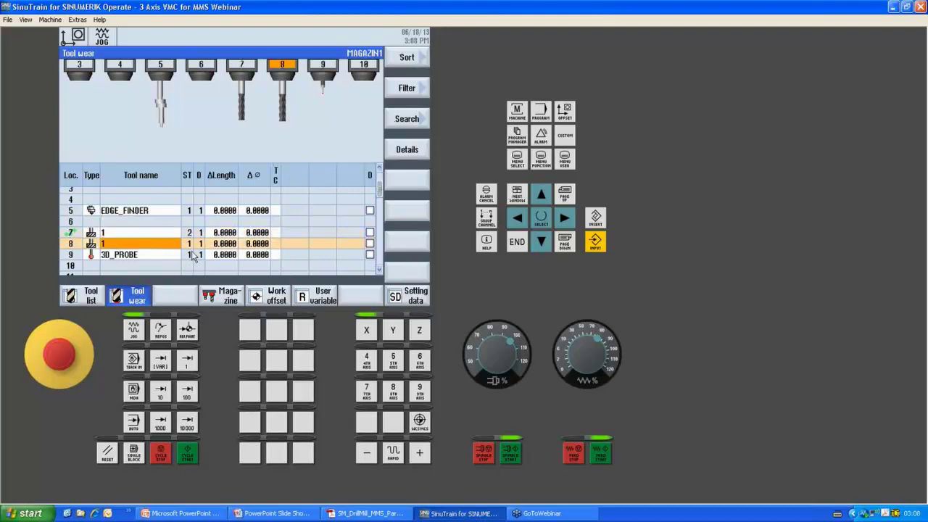
pyautogui.click(276, 246)
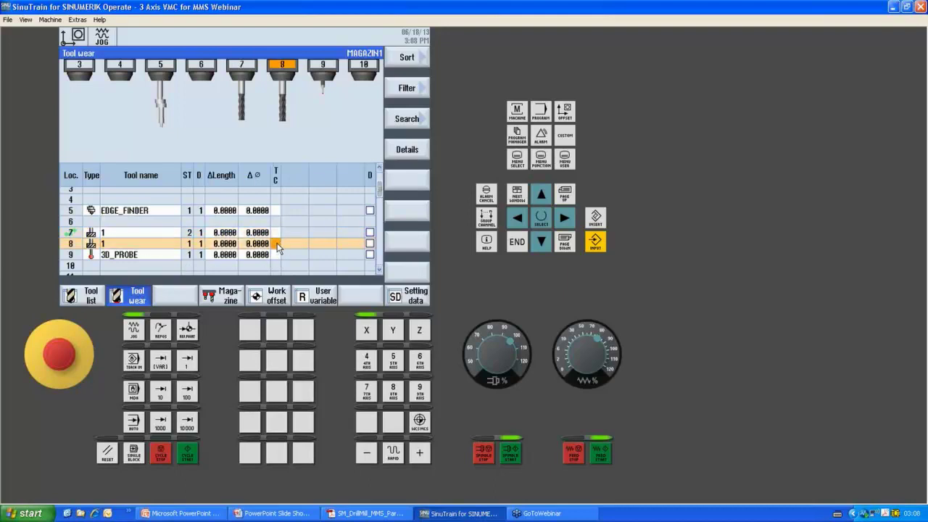
pyautogui.click(542, 217)
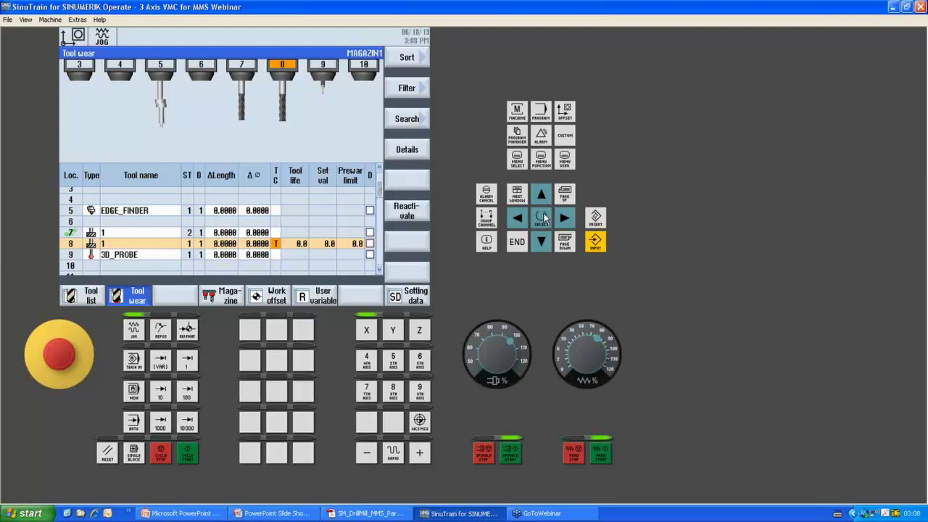
pyautogui.click(542, 217)
pyautogui.click(542, 218)
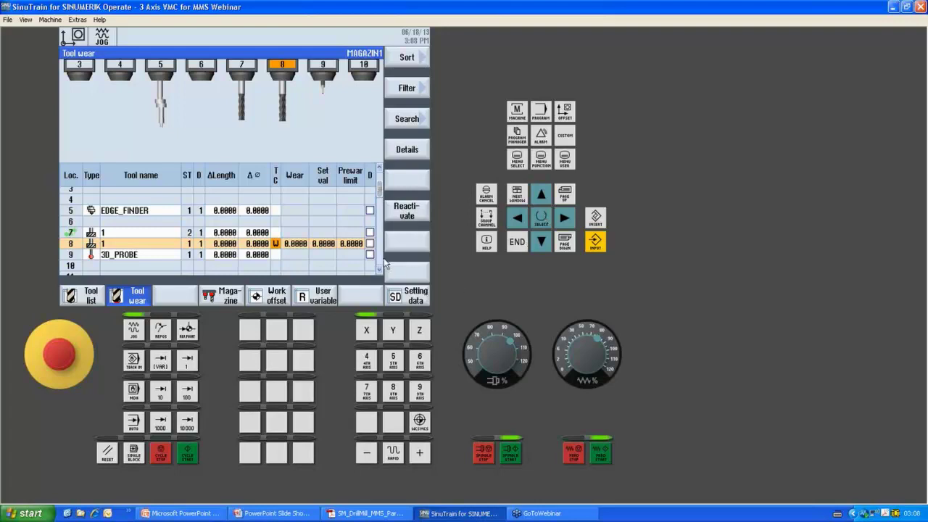
# Toggle the disabled setting of the tool in location 8 on and back off in the tool wear list.
pyautogui.click(370, 244)
pyautogui.click(370, 243)
pyautogui.scroll(3, 380, 192)
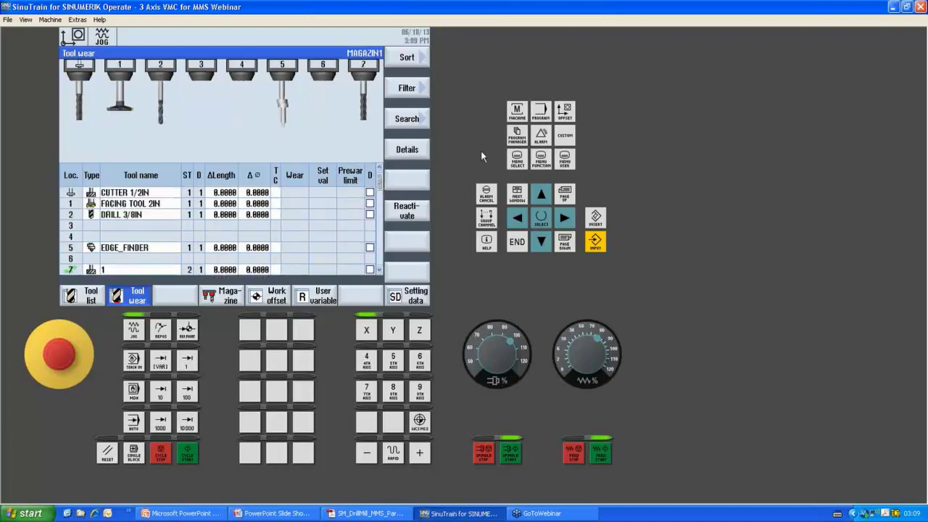
# Open the MMS_PART1 program from the MMS_PART1 workpiece folder in the NC memory.
pyautogui.click(517, 137)
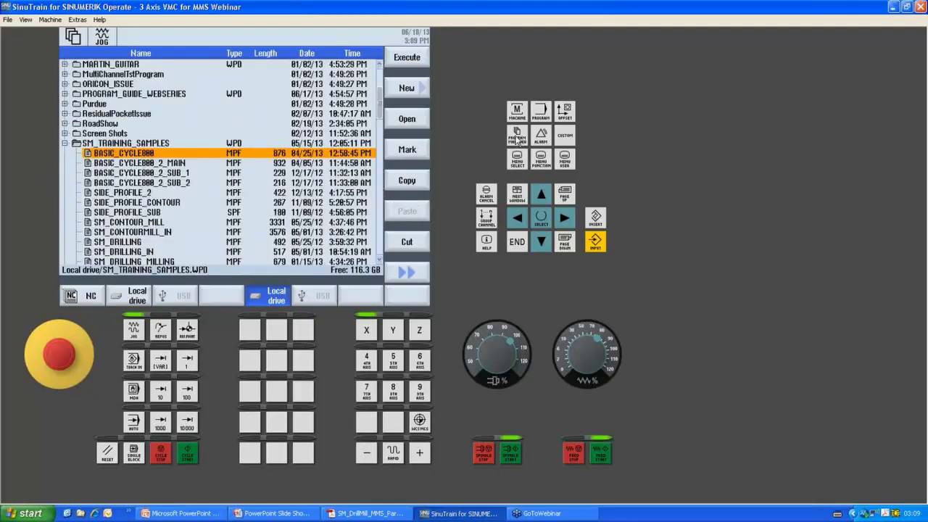
pyautogui.click(87, 297)
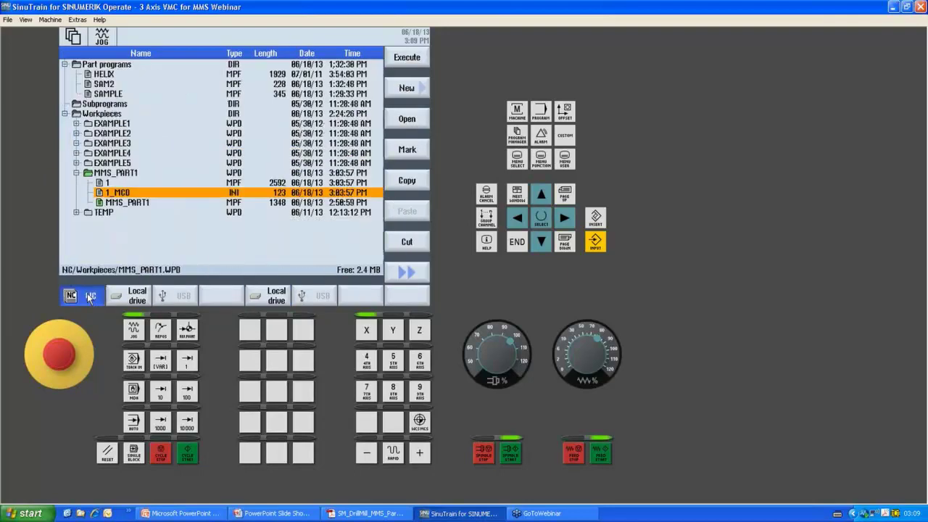
pyautogui.doubleClick(138, 202)
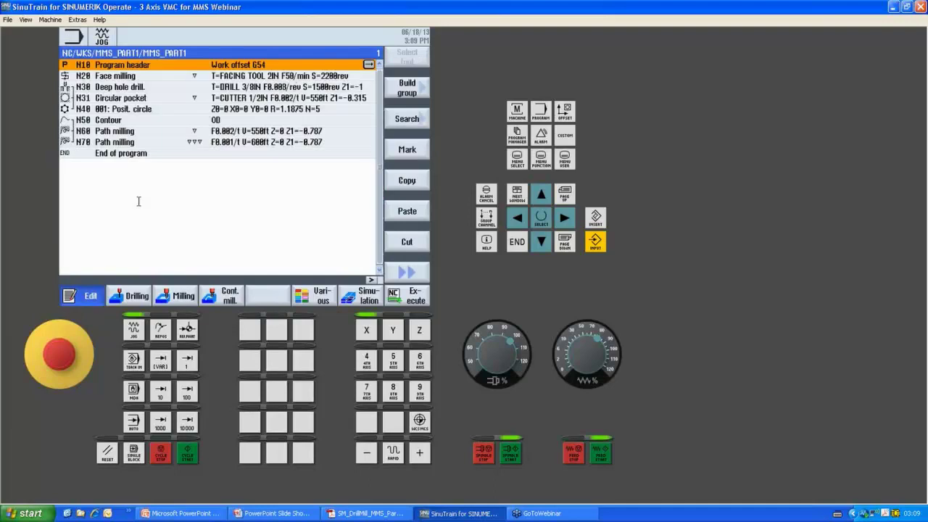
# Start a Tapping cycle and switch its compensating chuck mode to With compensating chuck and back to without.
pyautogui.click(138, 300)
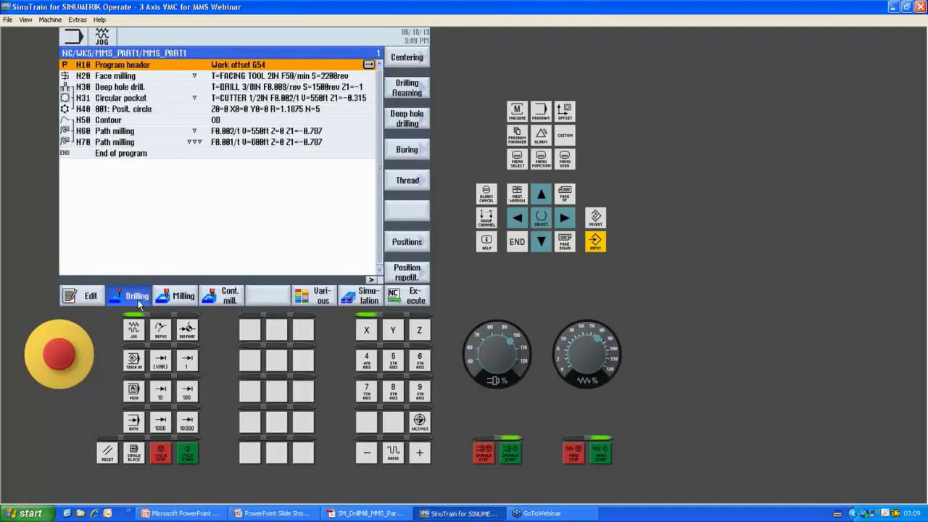
pyautogui.click(407, 182)
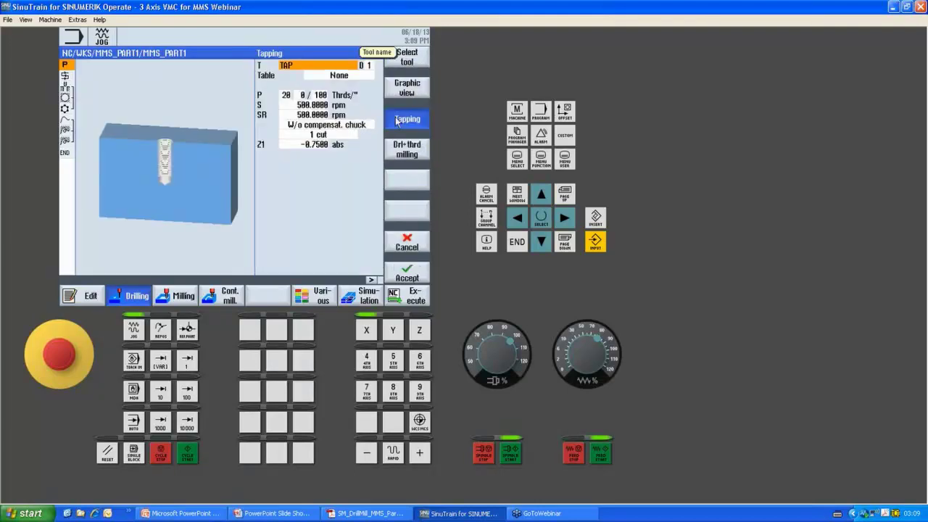
pyautogui.click(338, 133)
pyautogui.click(342, 126)
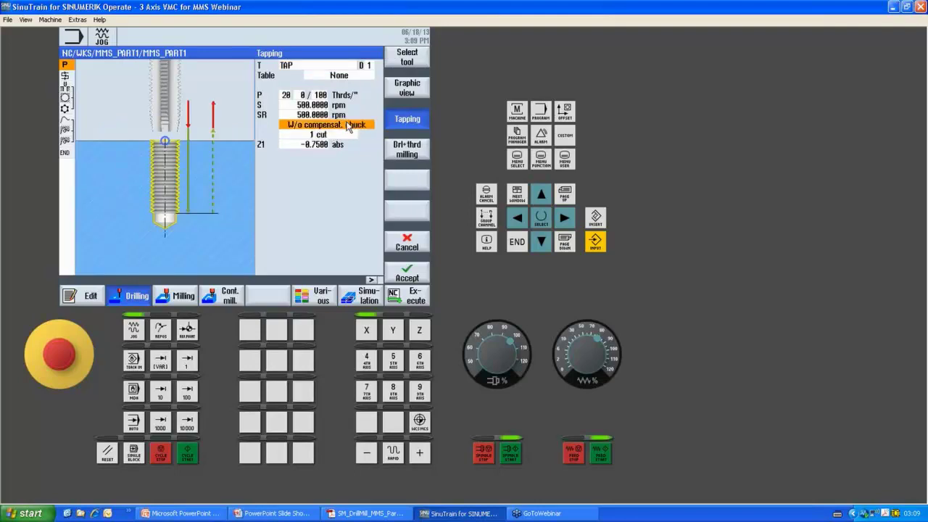
pyautogui.click(541, 218)
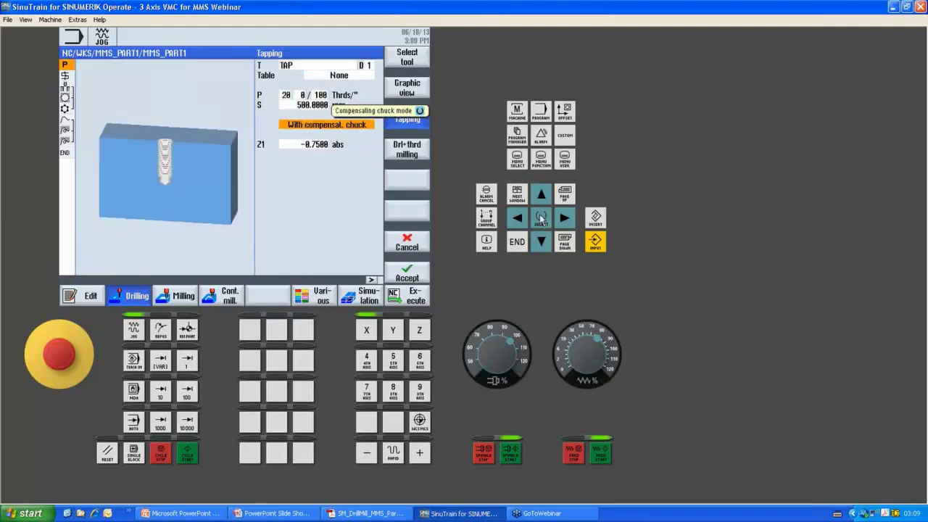
pyautogui.click(542, 218)
# Cycle the tapping machining type through Chipbreaking, Chip removal and 1 cut, and discard the tapping cycle.
pyautogui.click(542, 242)
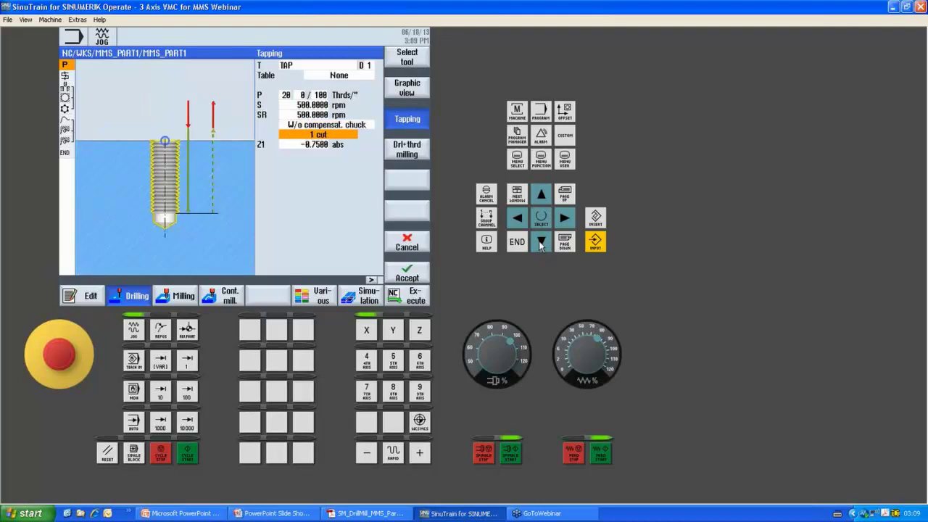
pyautogui.click(540, 219)
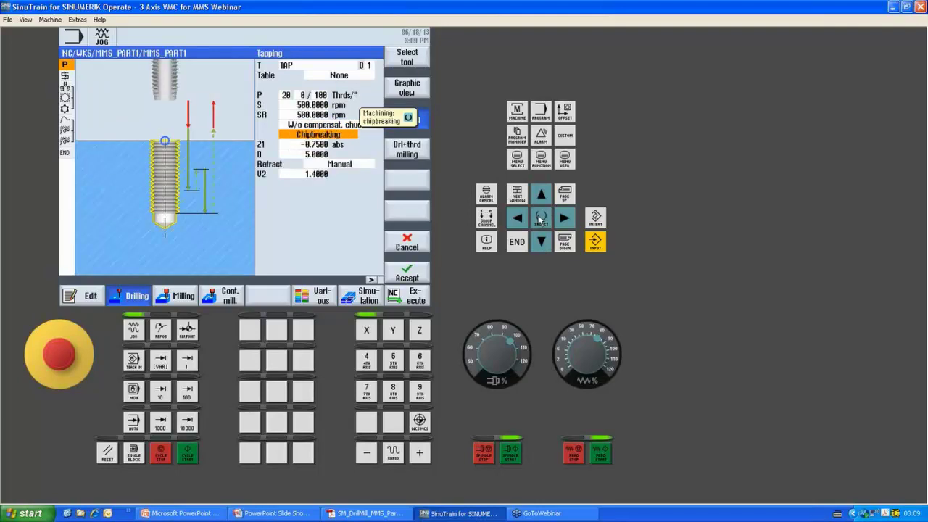
pyautogui.click(540, 218)
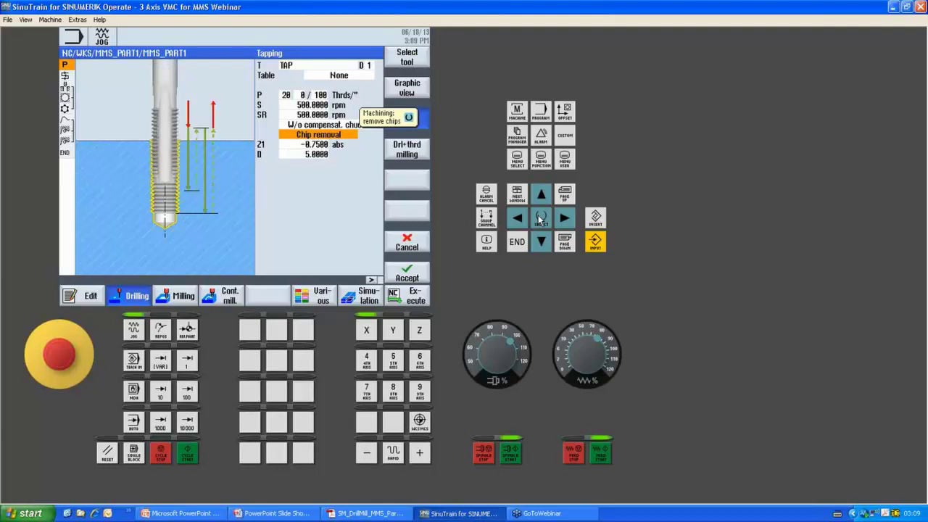
pyautogui.click(540, 219)
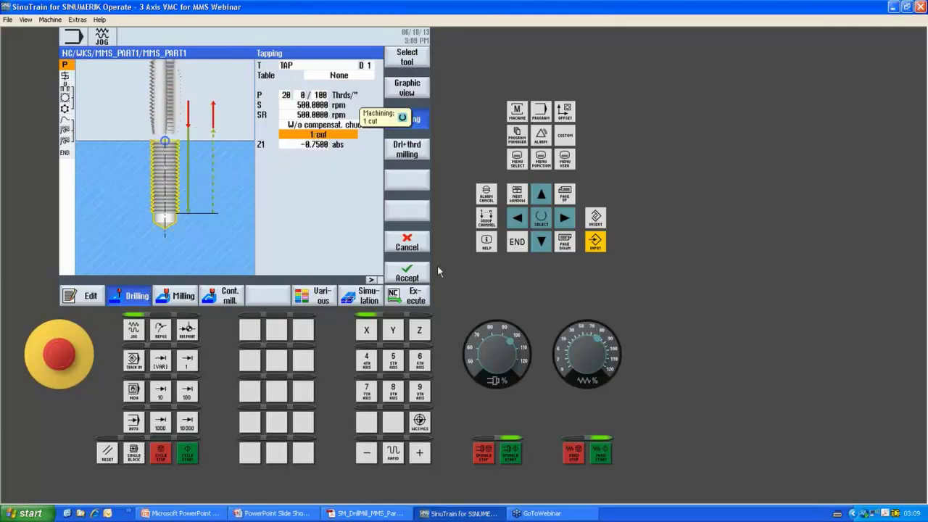
pyautogui.click(410, 247)
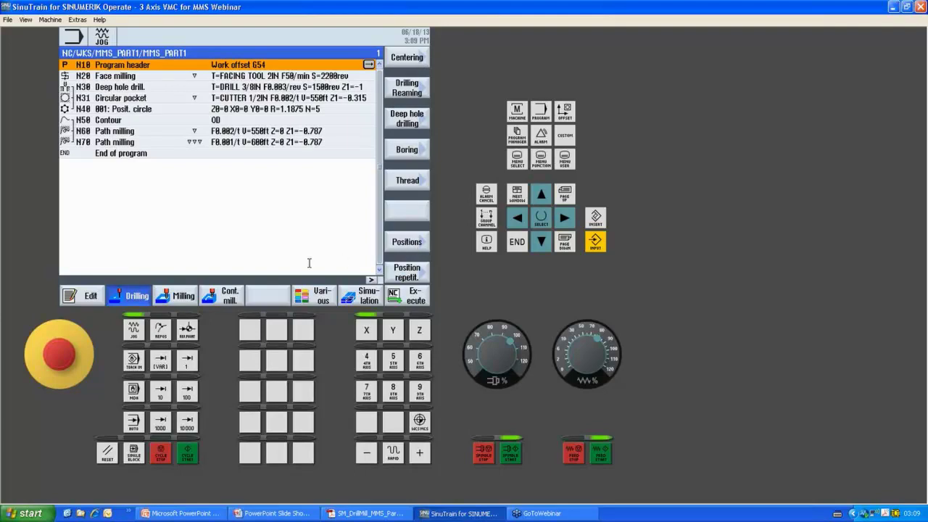
# Start an Engraving cycle and examine the special characters available for its engraving text.
pyautogui.click(183, 298)
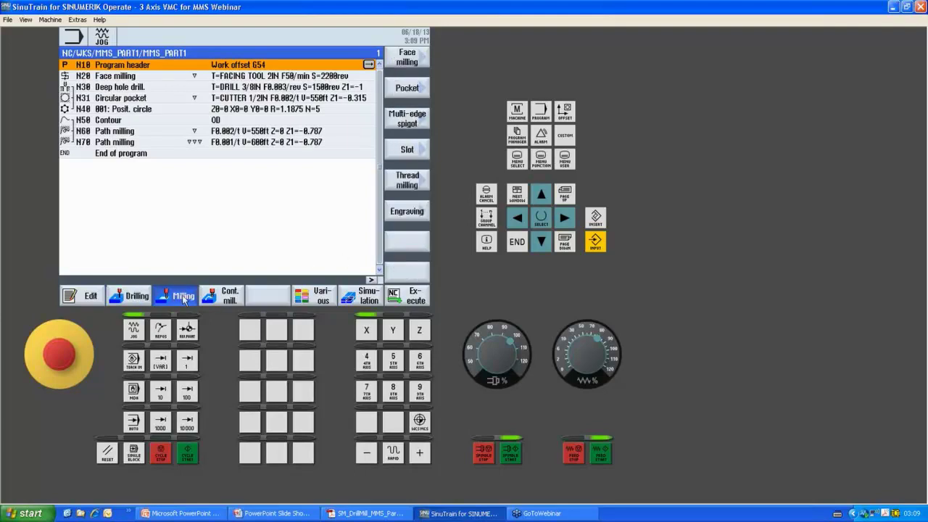
pyautogui.click(408, 211)
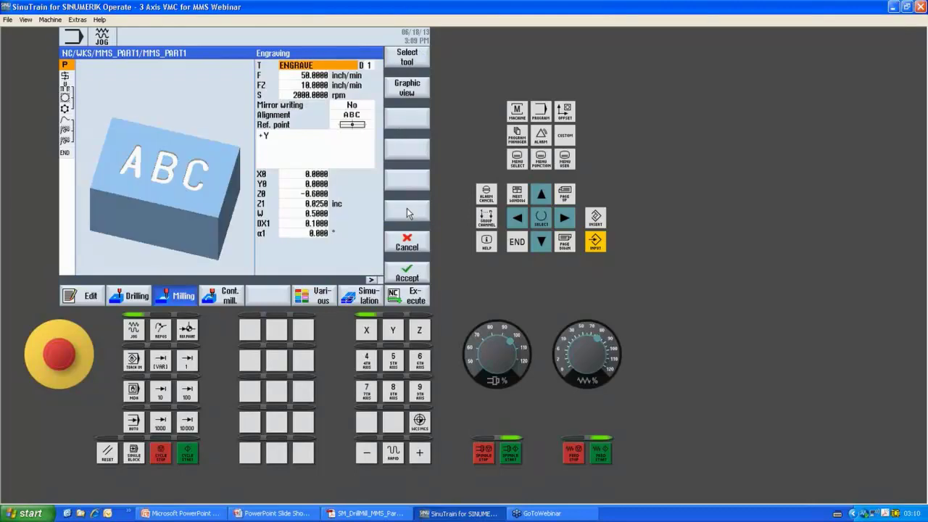
pyautogui.click(286, 140)
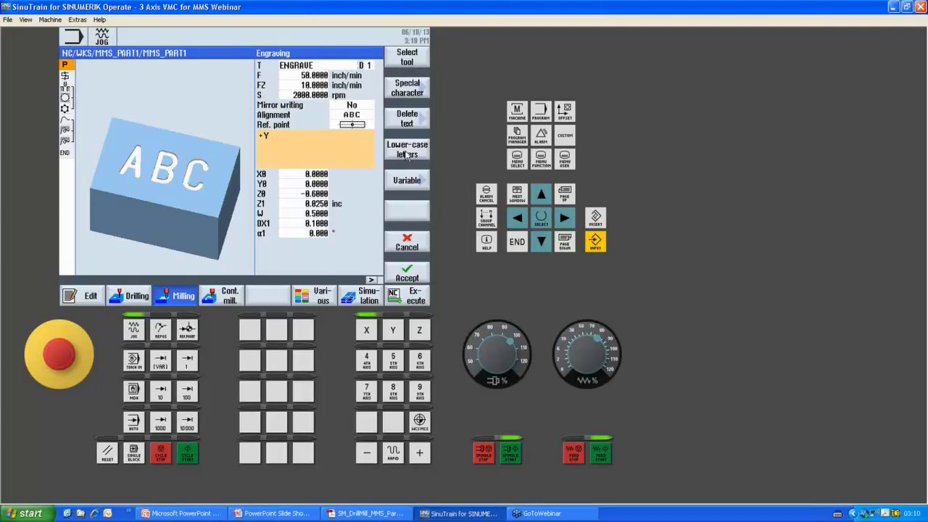
pyautogui.click(418, 90)
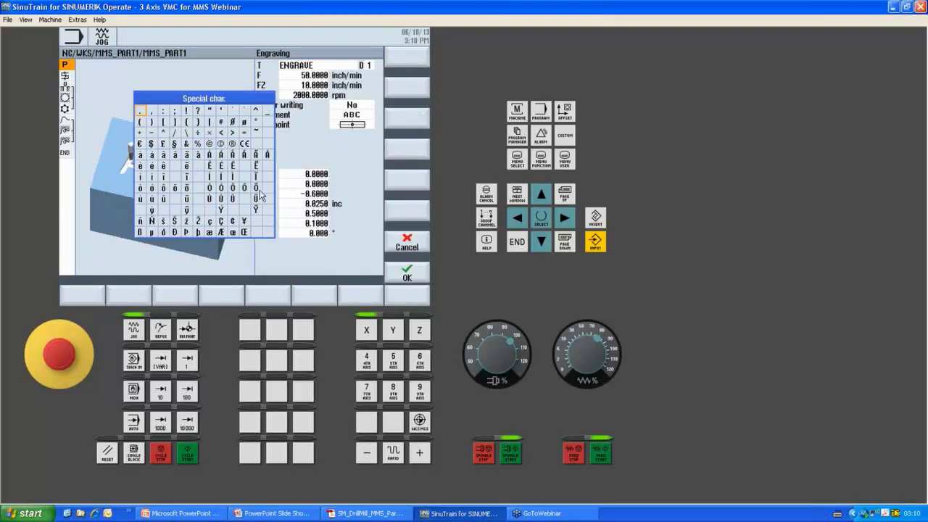
pyautogui.click(419, 241)
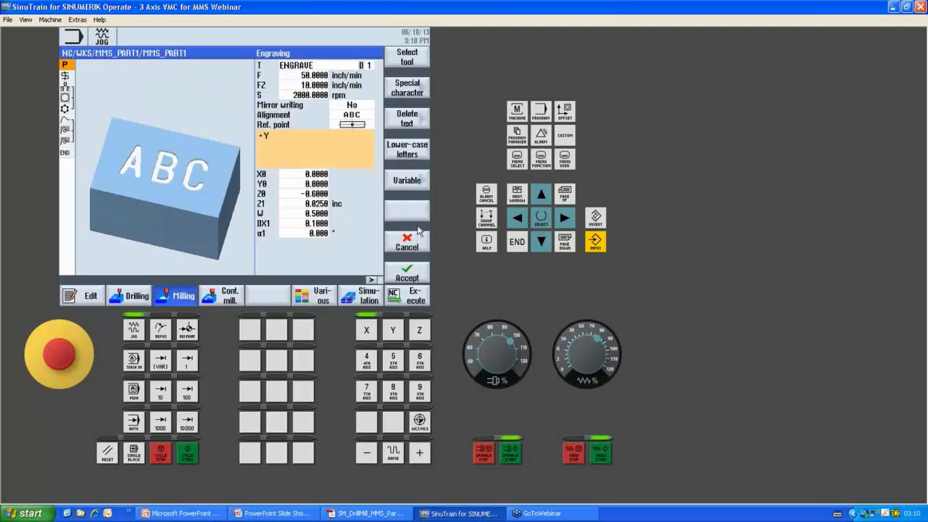
# Add the 24-hour time variable <TIME24> to the engraving text and discard the engraving cycle.
pyautogui.click(416, 185)
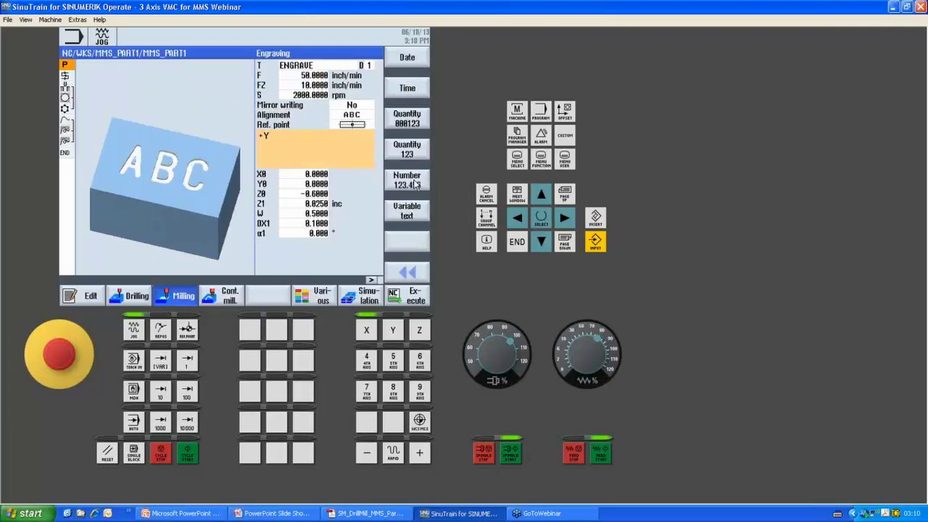
pyautogui.click(416, 91)
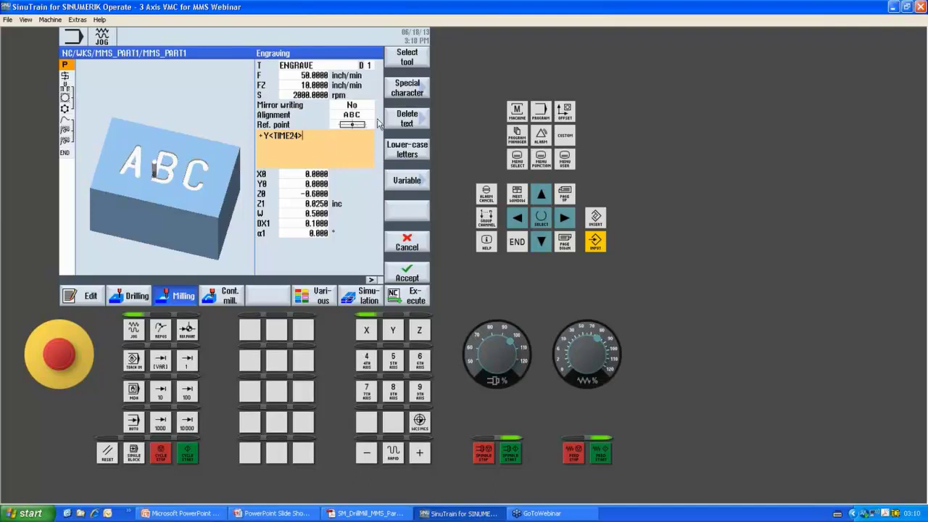
pyautogui.click(407, 245)
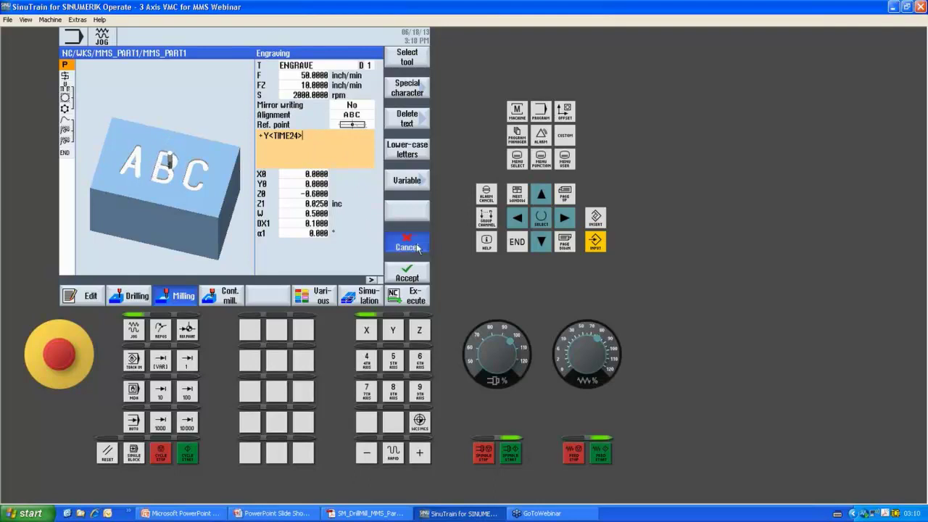